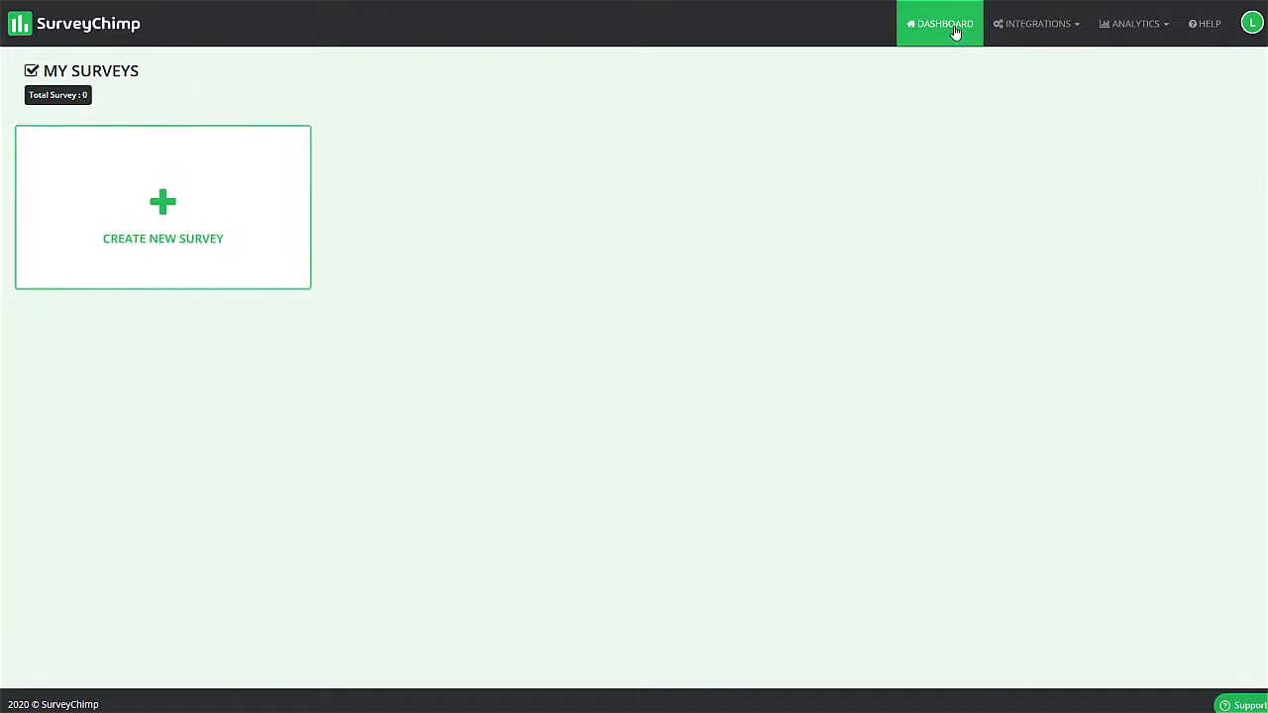
left_click(1038, 27)
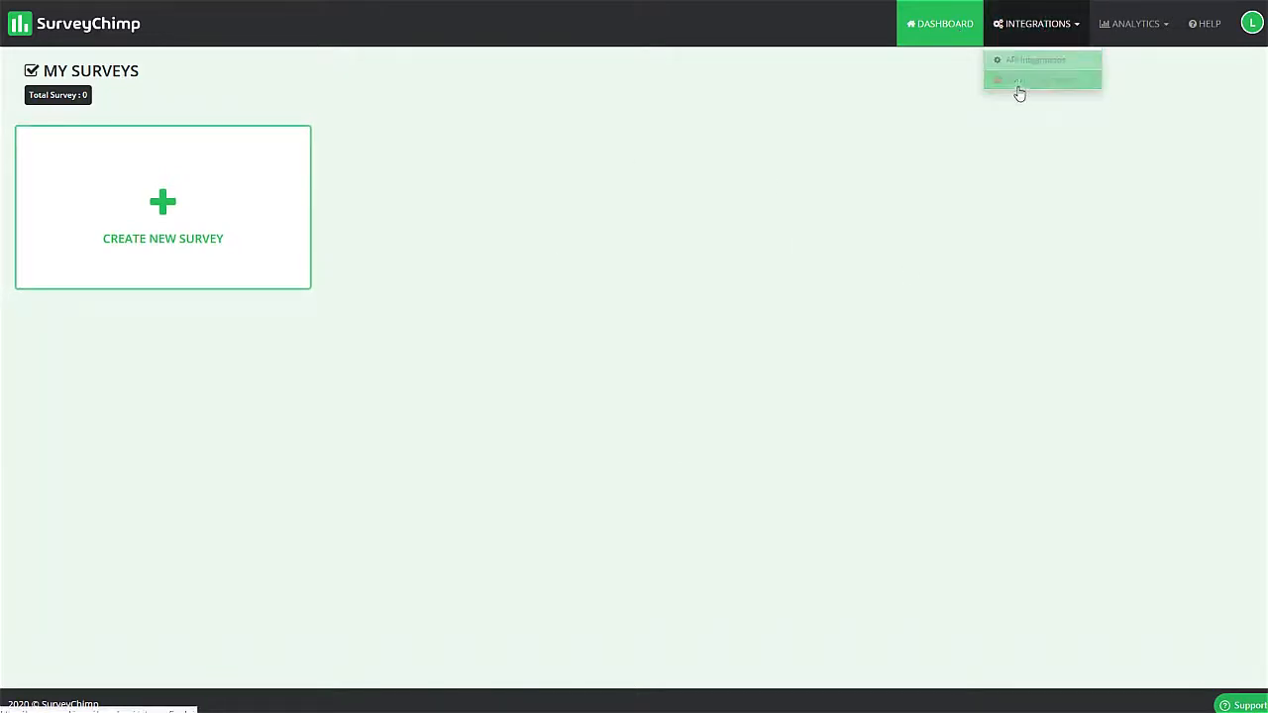
left_click(1125, 23)
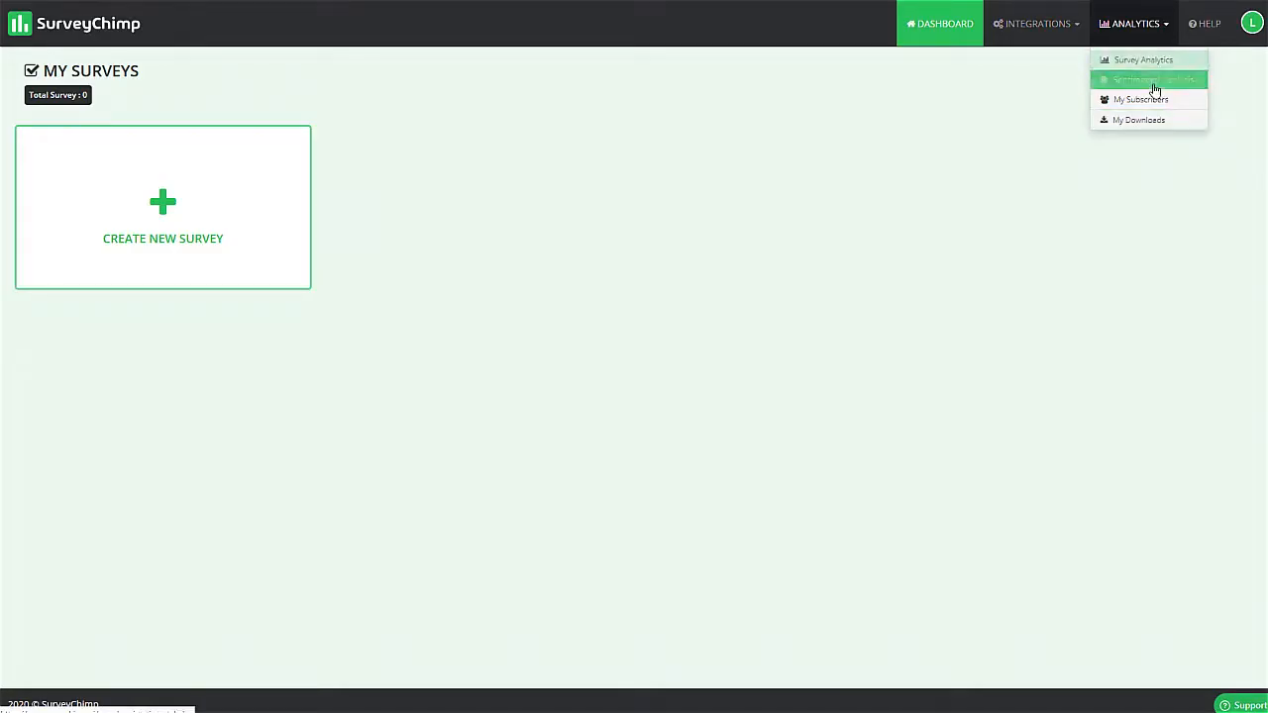
left_click(986, 165)
- Review the services offered on the API integrations page, covering Facebook, autoresponder, webinar and other integrations
left_click(1039, 32)
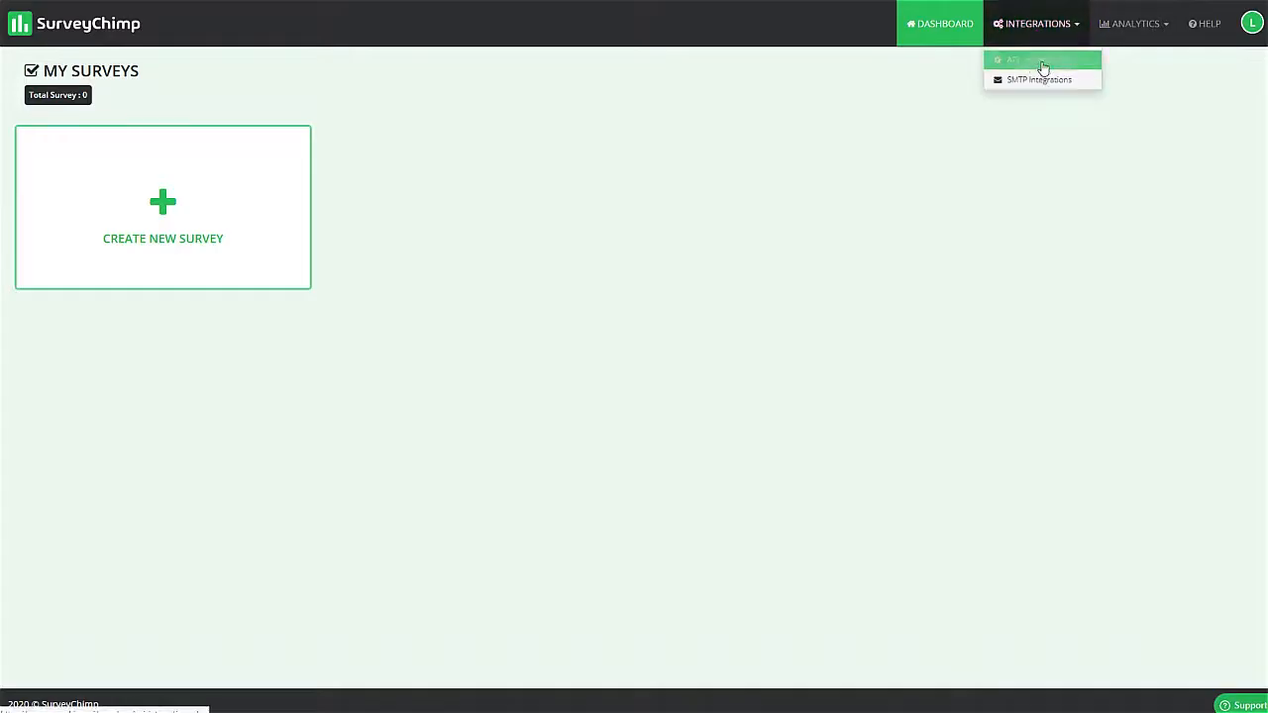
left_click(1033, 63)
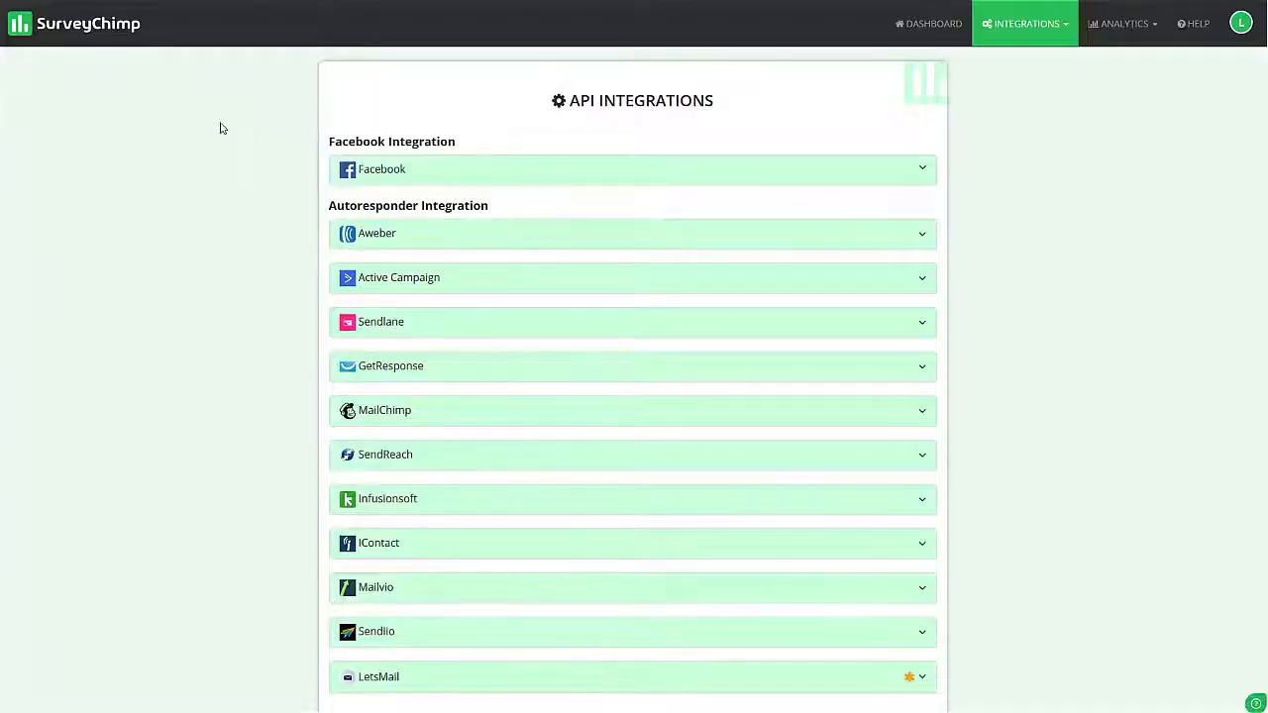
scroll(961, 416, "down", 1)
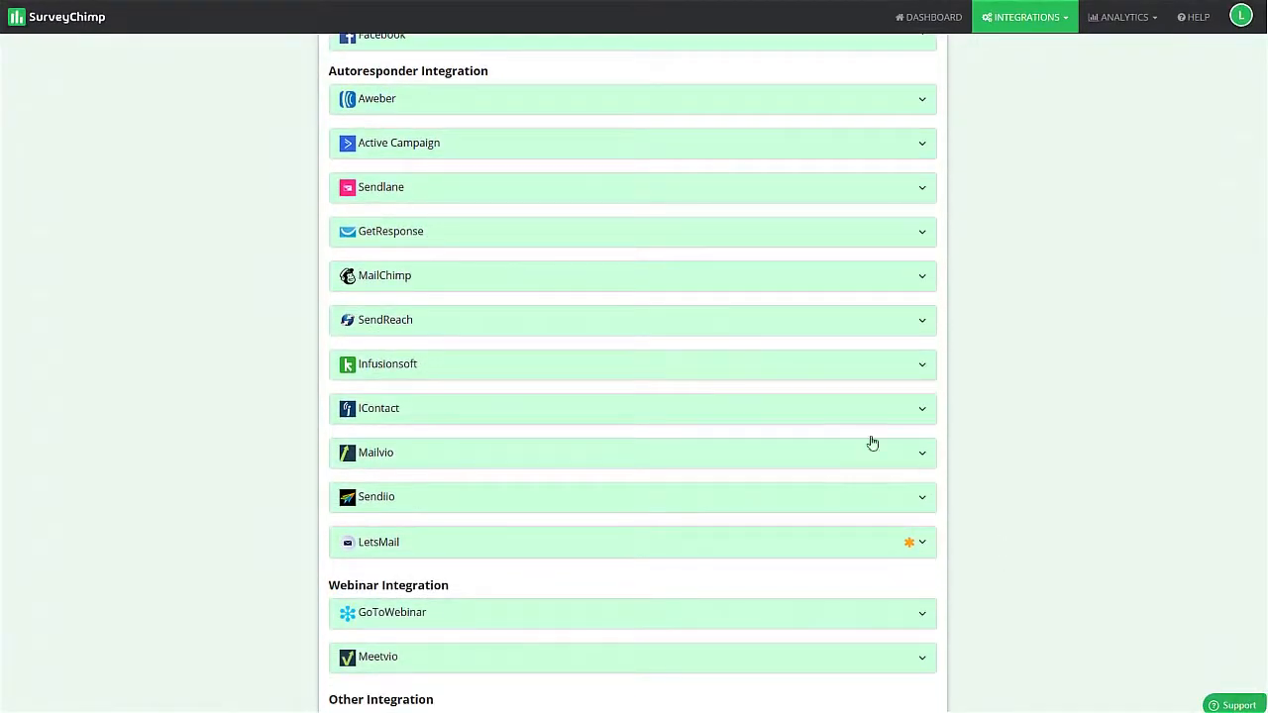
scroll(180, 284, "down", 1)
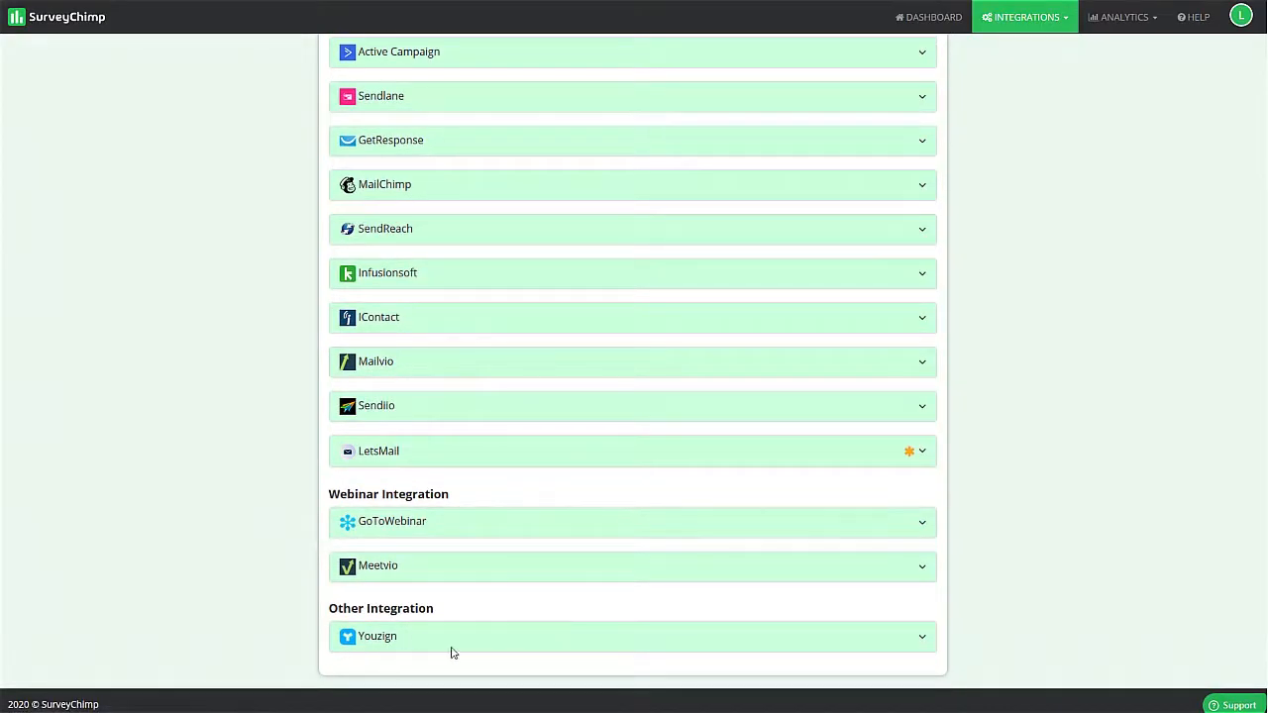
scroll(266, 557, "up", 2)
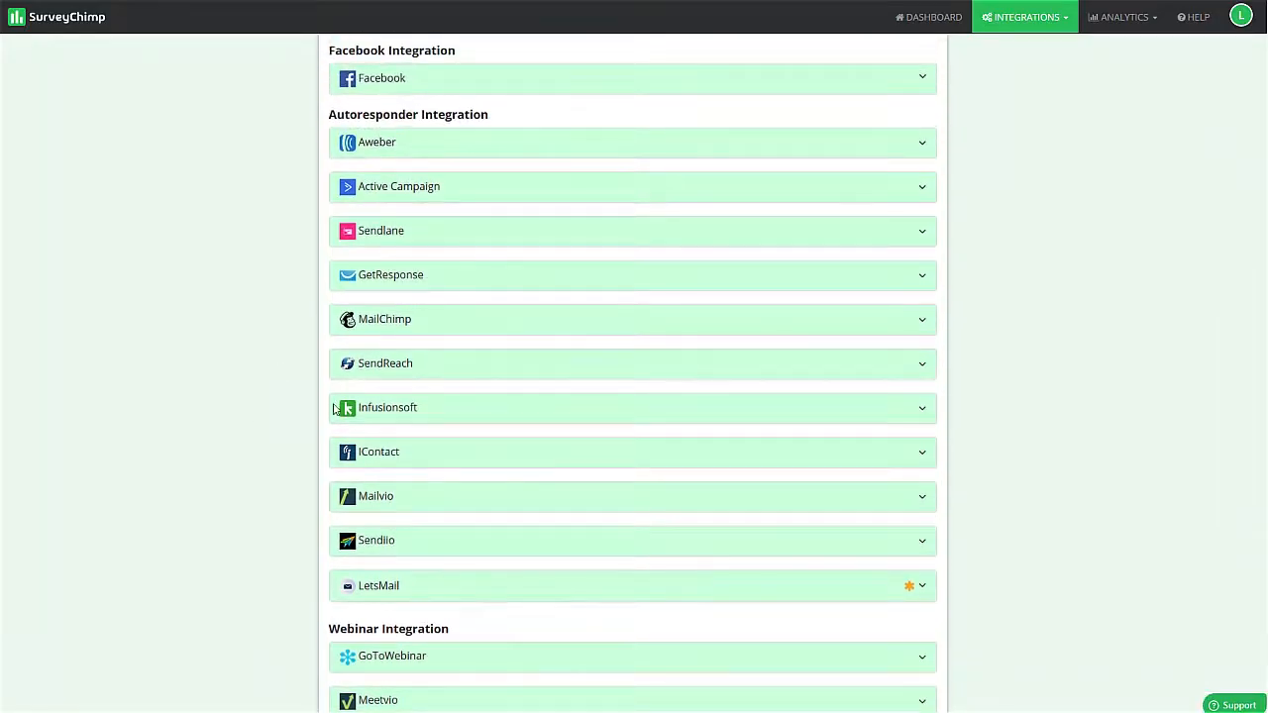
scroll(268, 362, "down", 2)
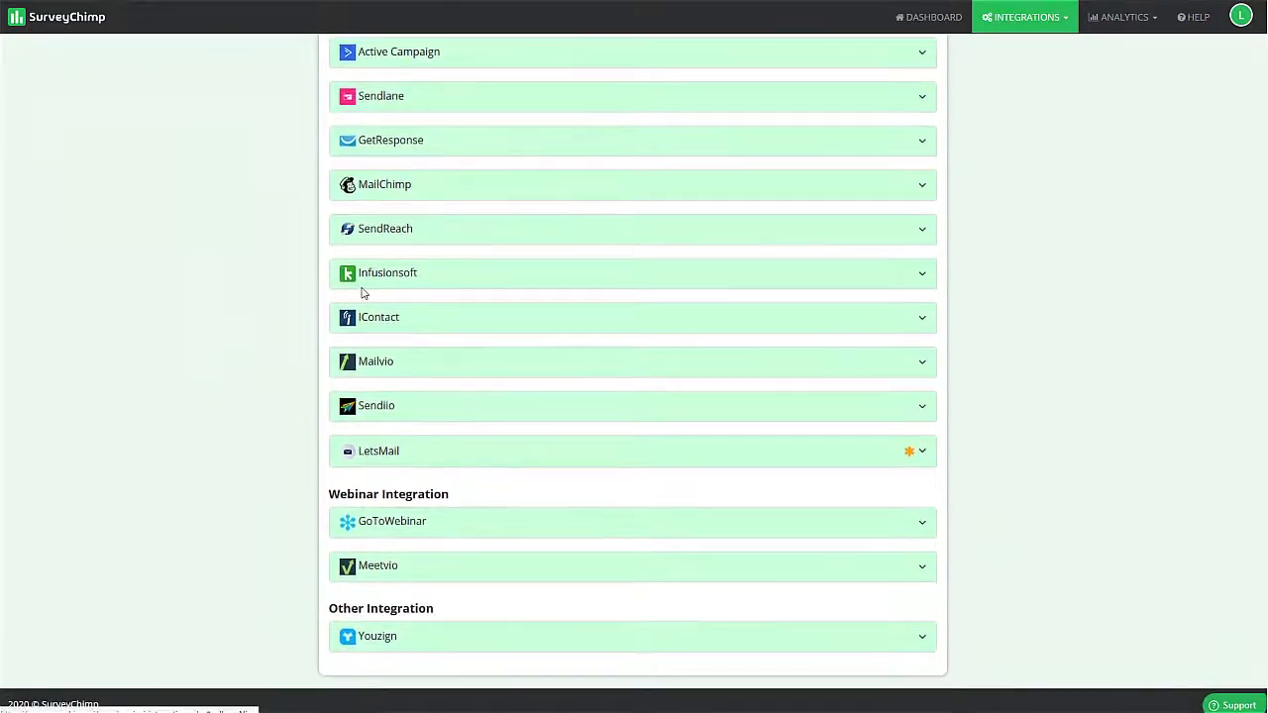
scroll(358, 361, "up", 2)
scroll(594, 325, "up", 2)
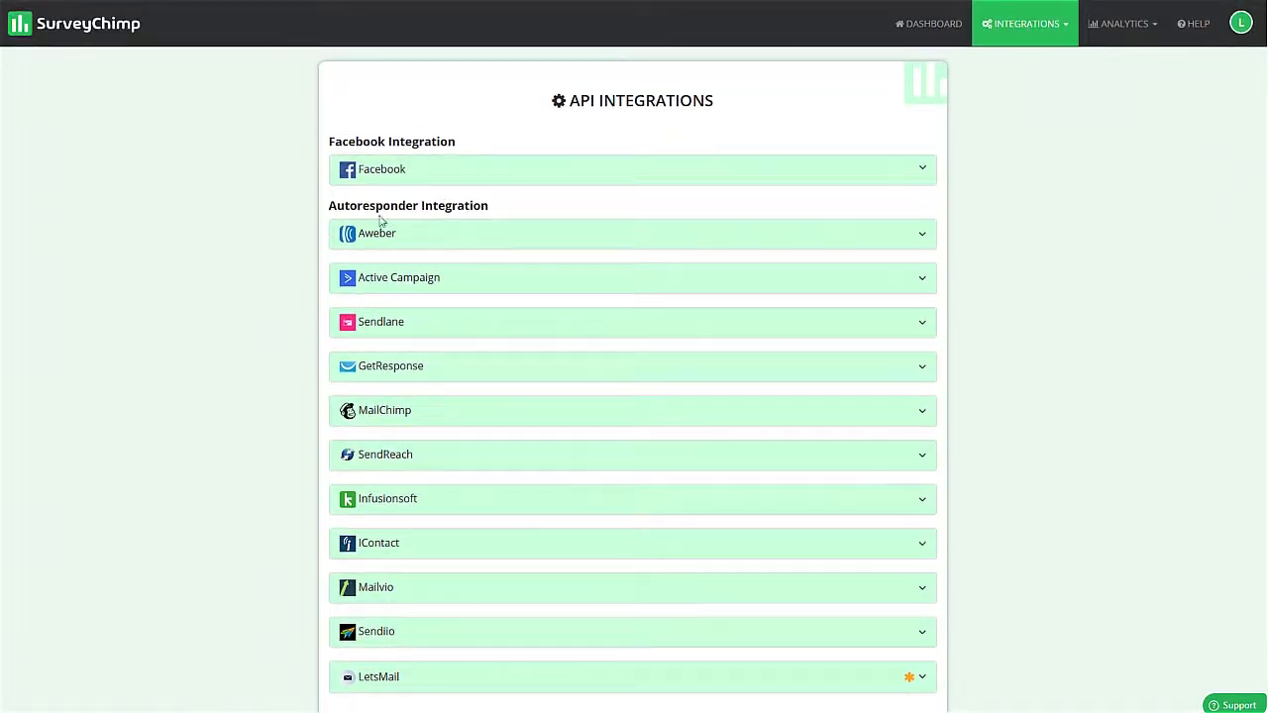
- Look at the fields of the SMTP integrations form and return to the survey dashboard
left_click(1024, 25)
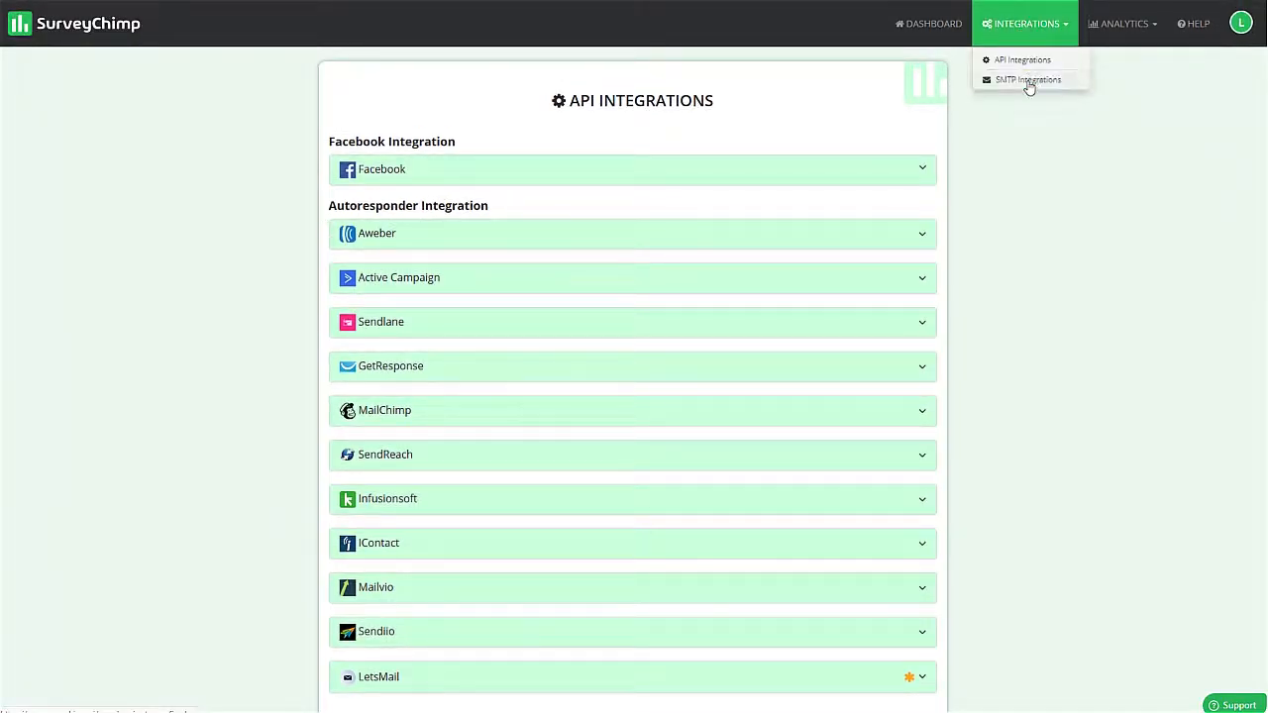
left_click(1028, 80)
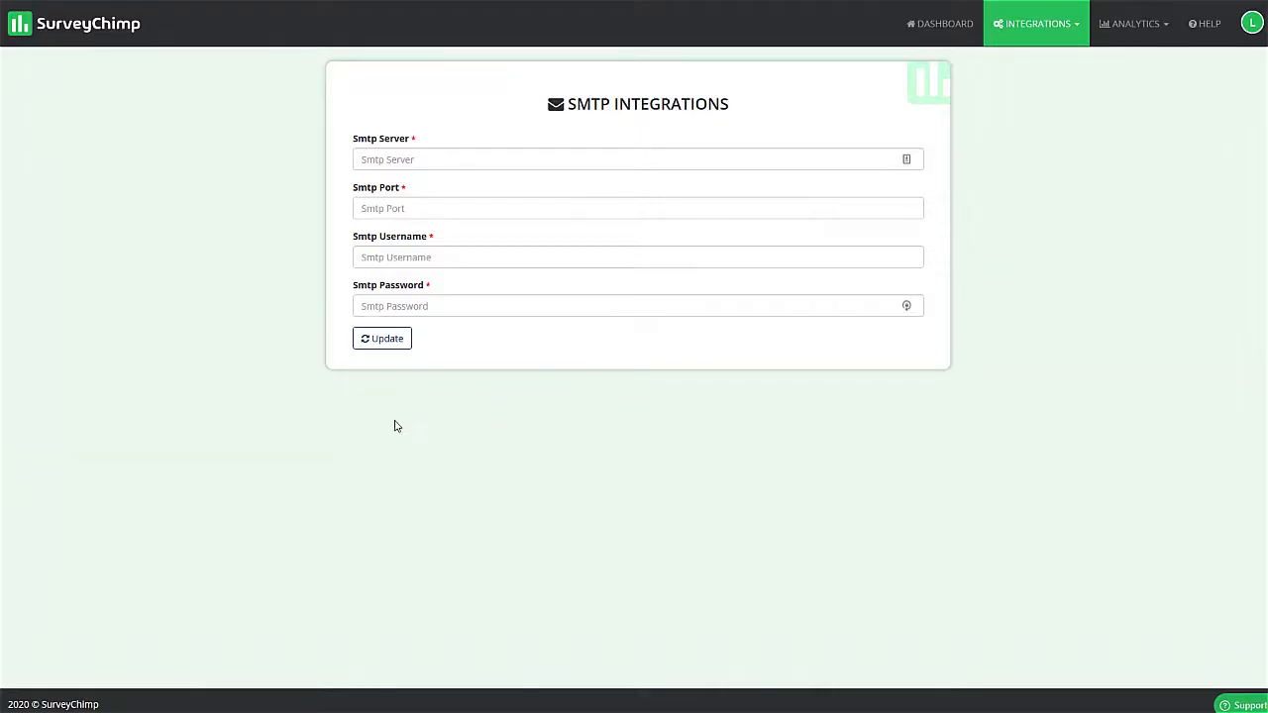
left_click(936, 24)
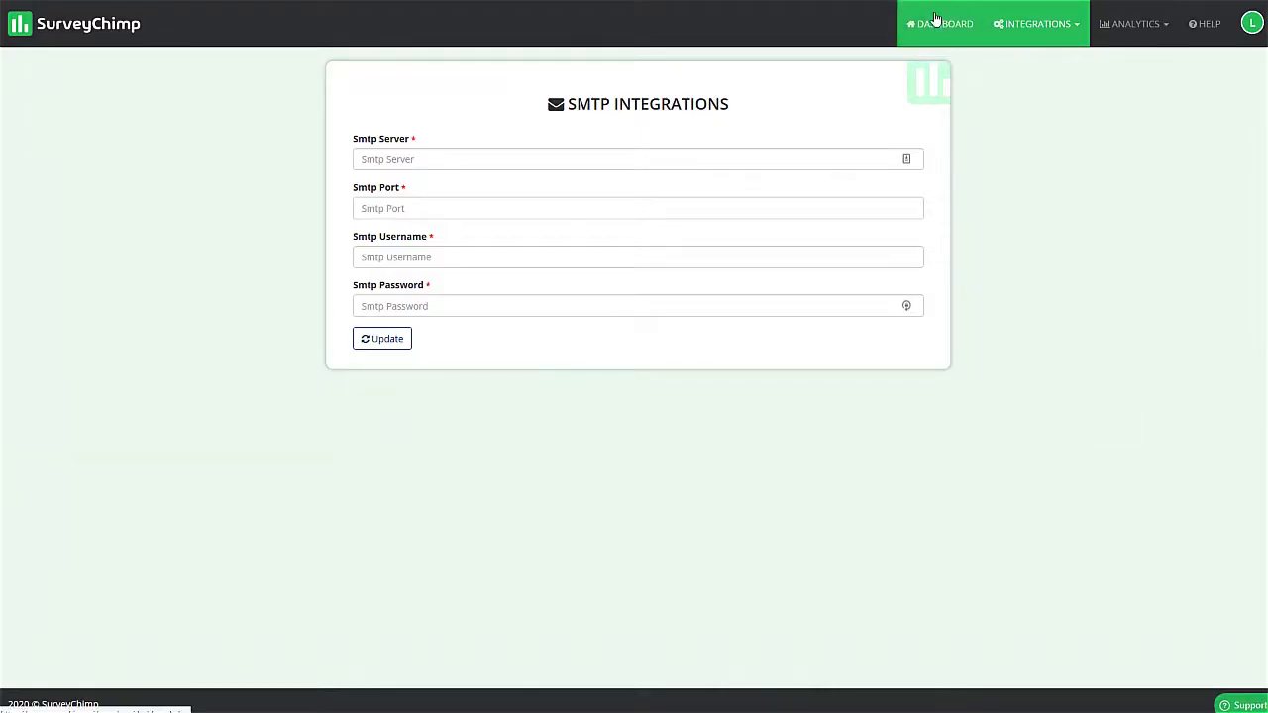
- Start a new survey named "demo survey" with the question bank turned on
left_click(163, 201)
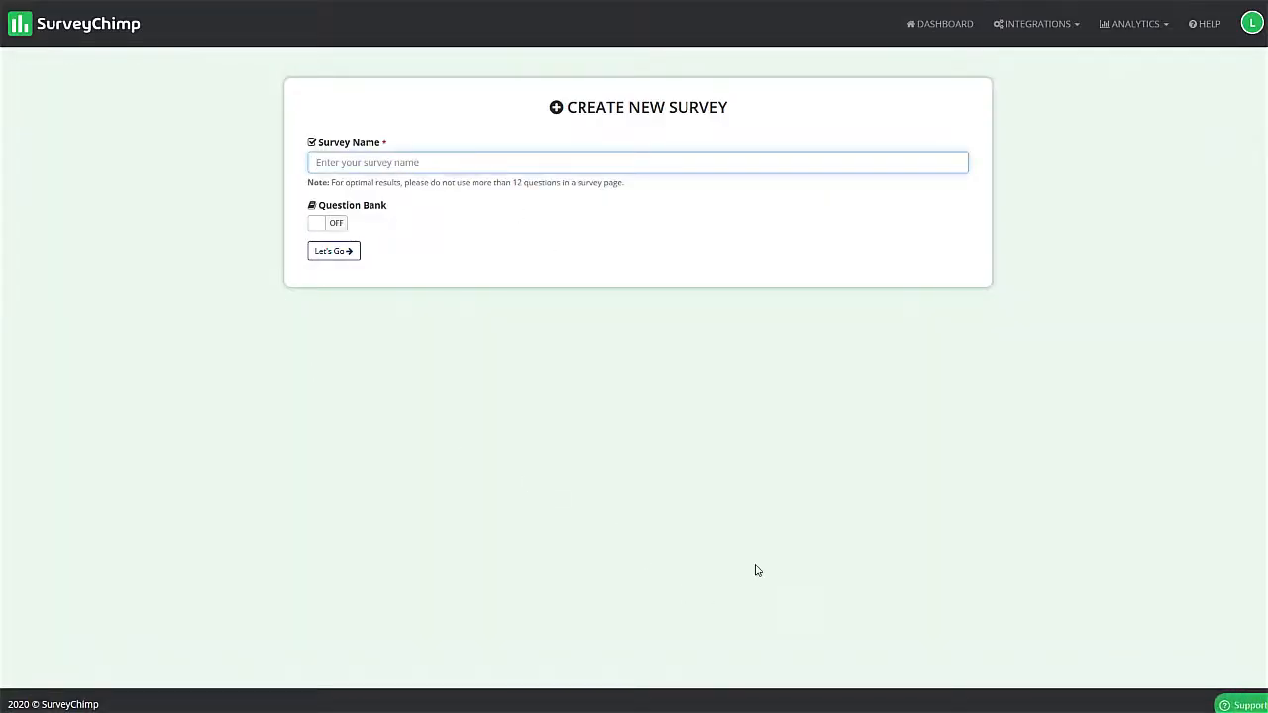
type("demo survey")
left_click(504, 234)
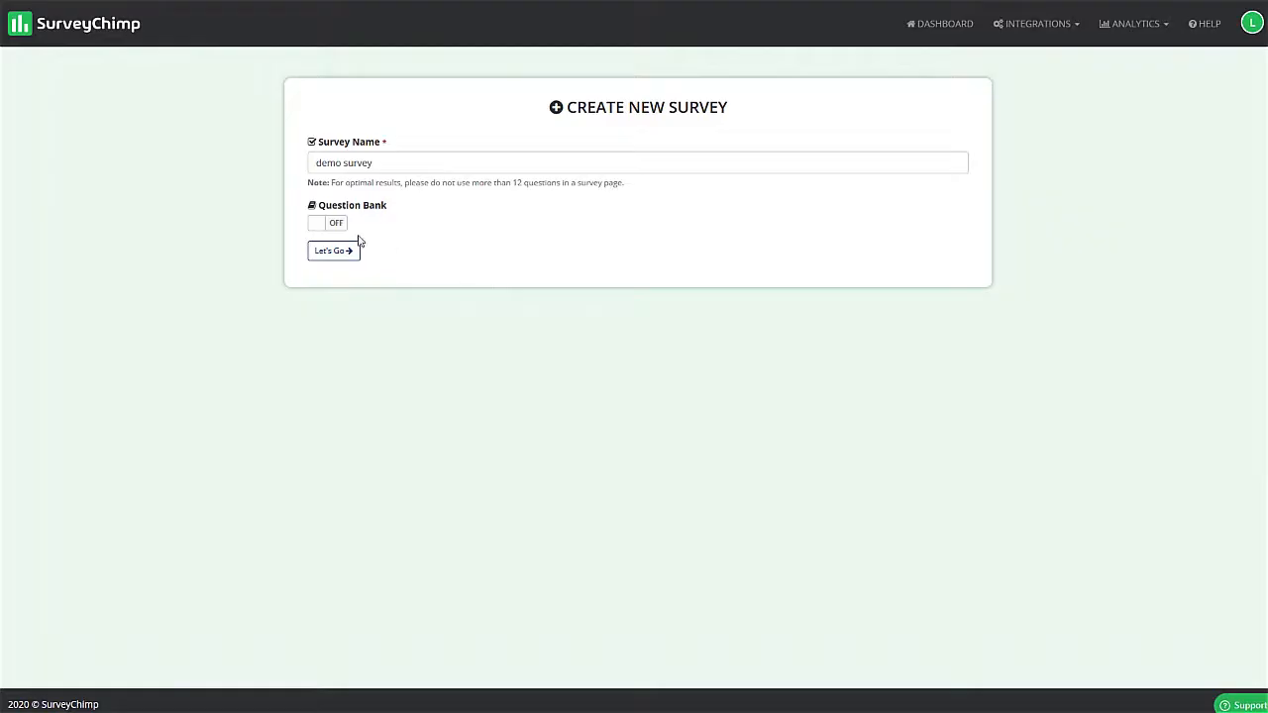
left_click(325, 226)
scroll(619, 220, "down", 1)
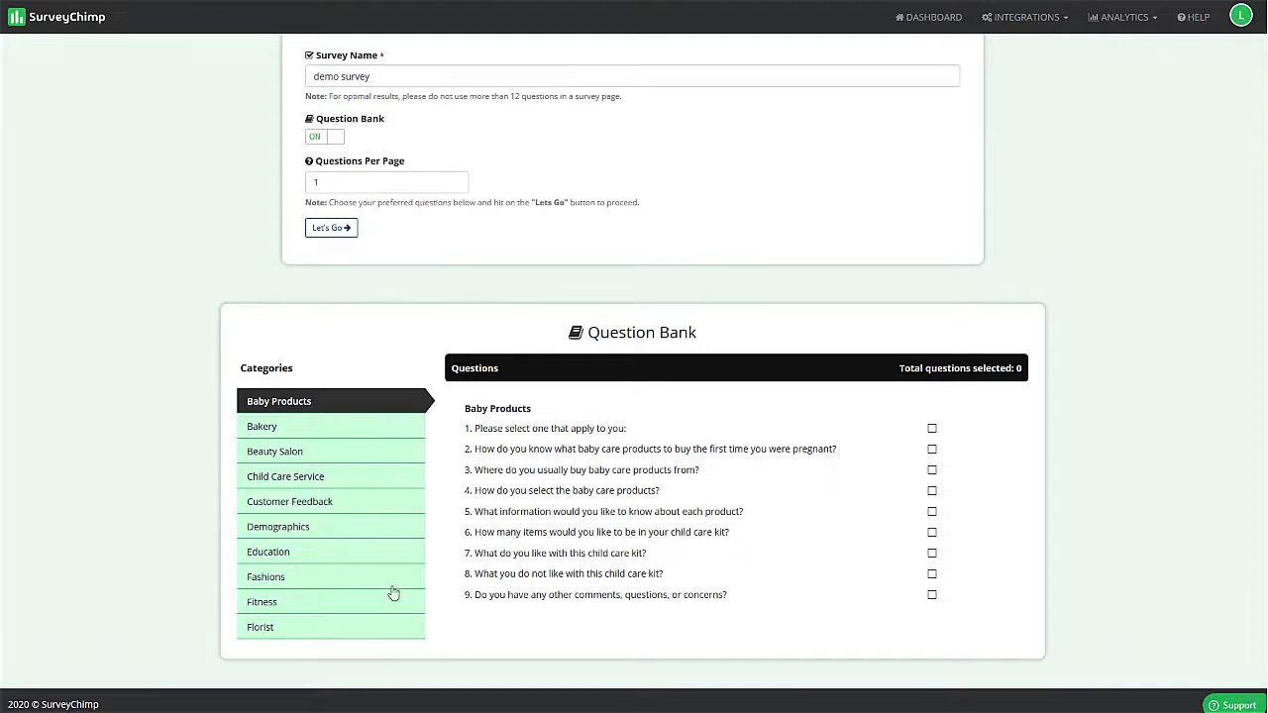
- Choose the Customer Feedback questions on overall satisfaction, value for money and other comments, and proceed to the template selection
left_click(287, 503)
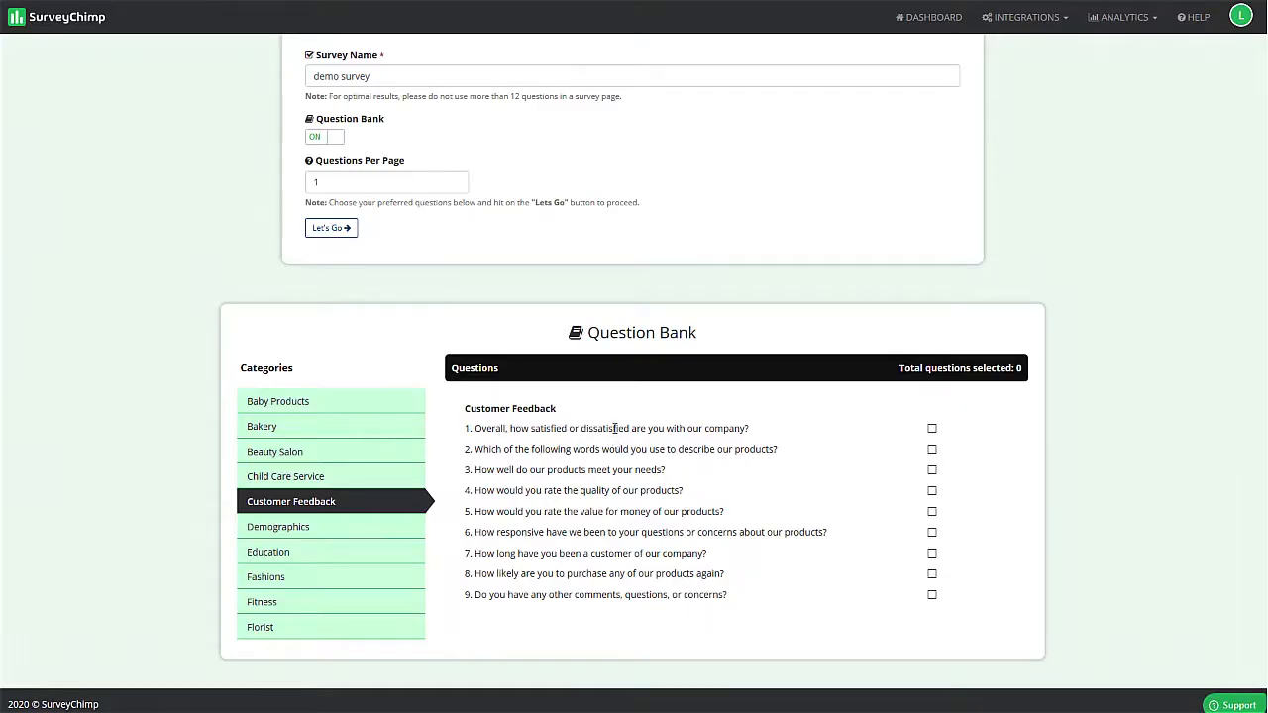
left_click(932, 428)
scroll(402, 331, "up", 1)
left_click(331, 314)
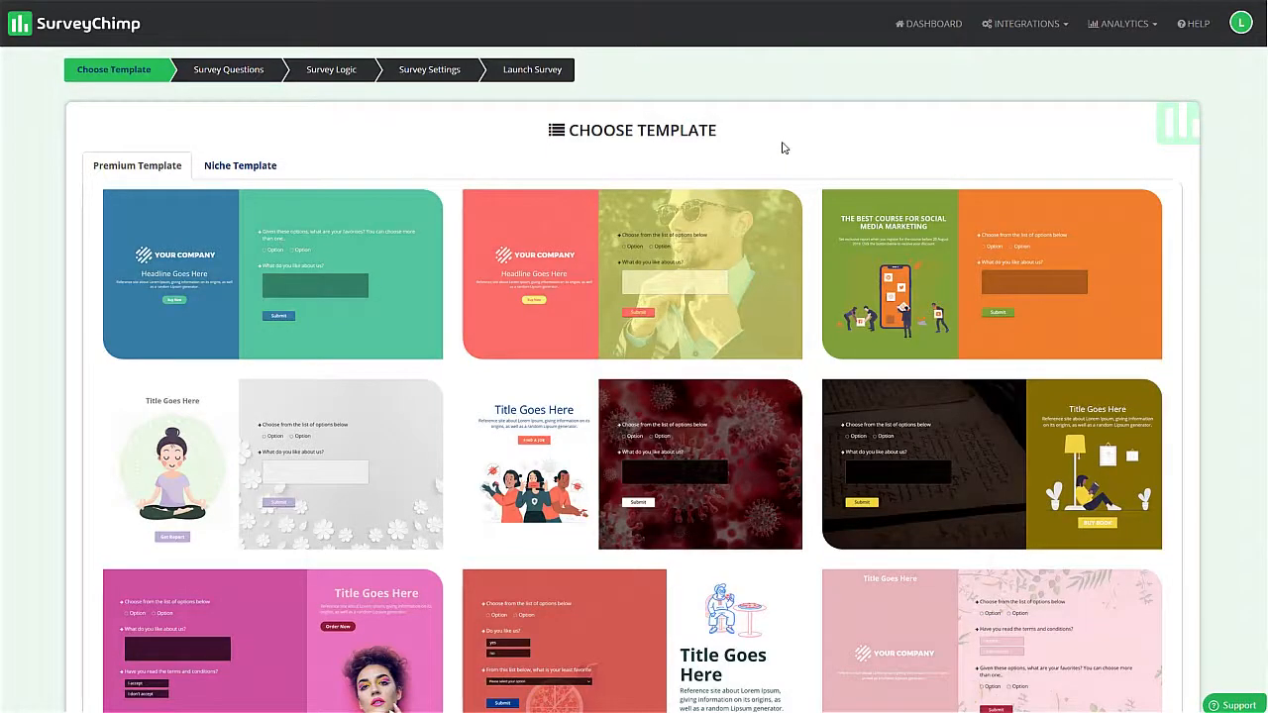
- Look through the premium survey templates and switch to the niche templates
scroll(903, 297, "down", 4)
scroll(907, 505, "up", 4)
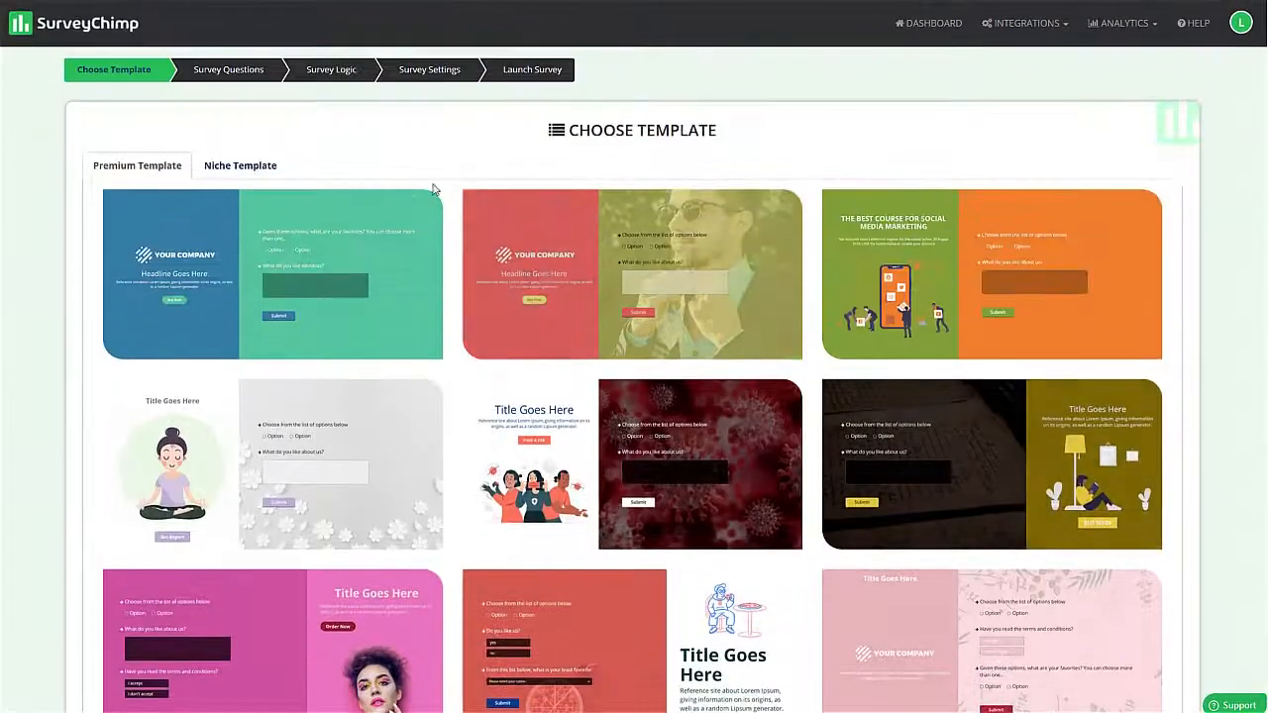
left_click(238, 175)
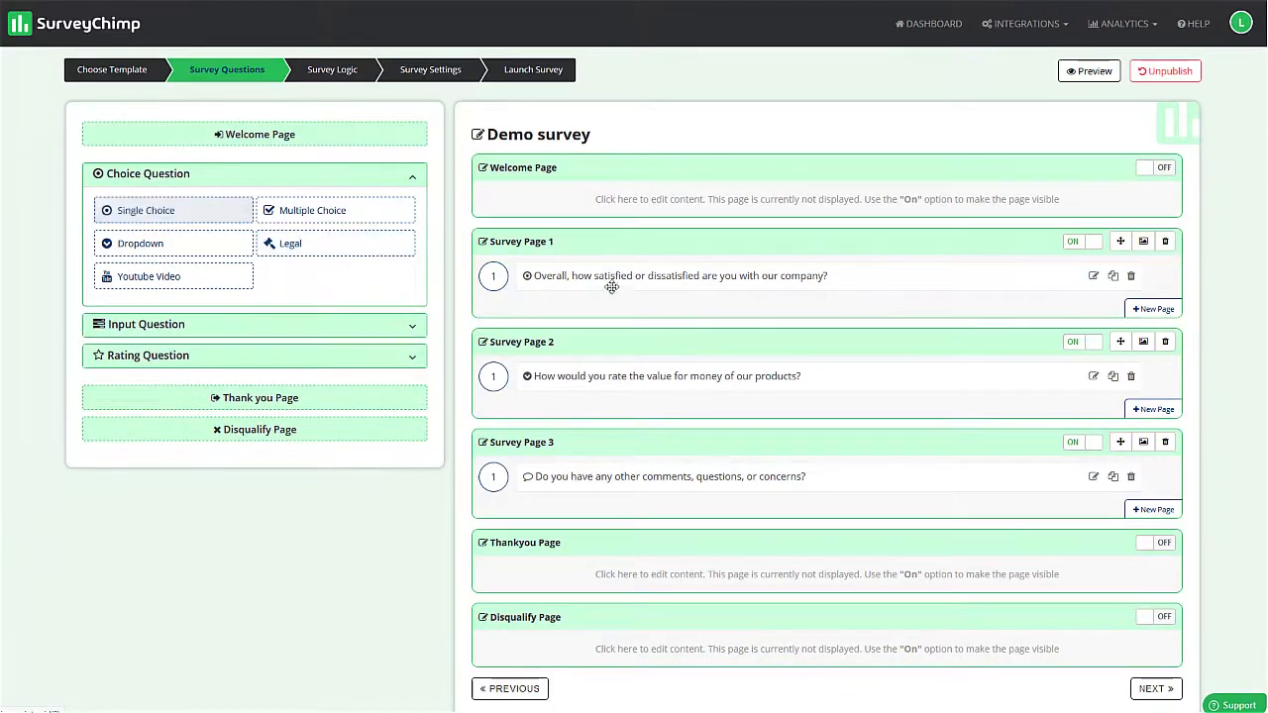
- Examine the single choice question editor without saving, and the available input and rating question types
left_click(168, 215)
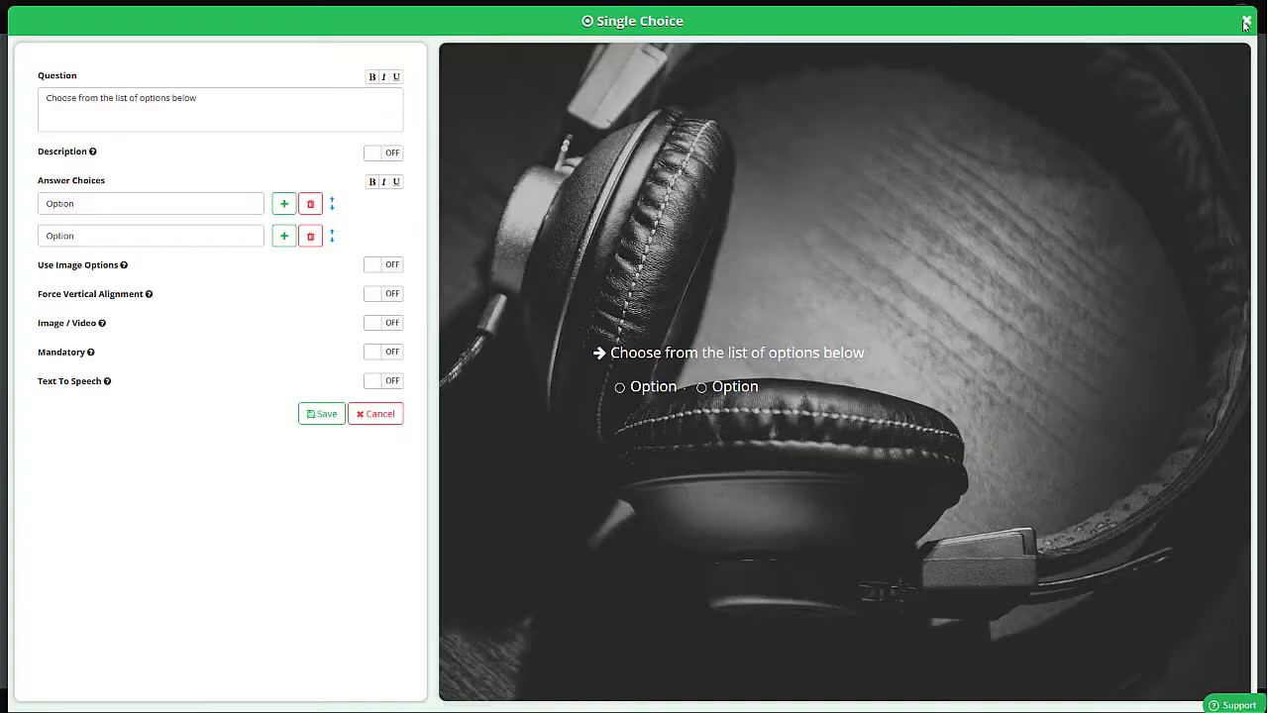
left_click(1245, 24)
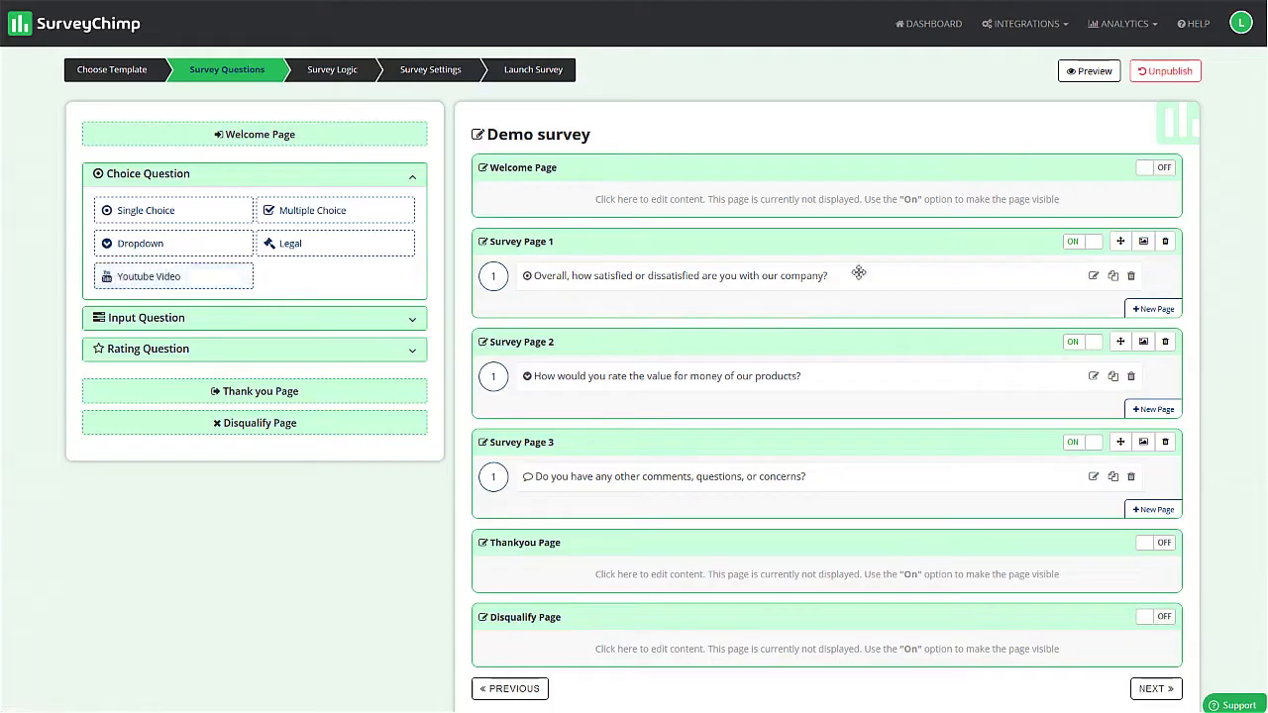
left_click(154, 321)
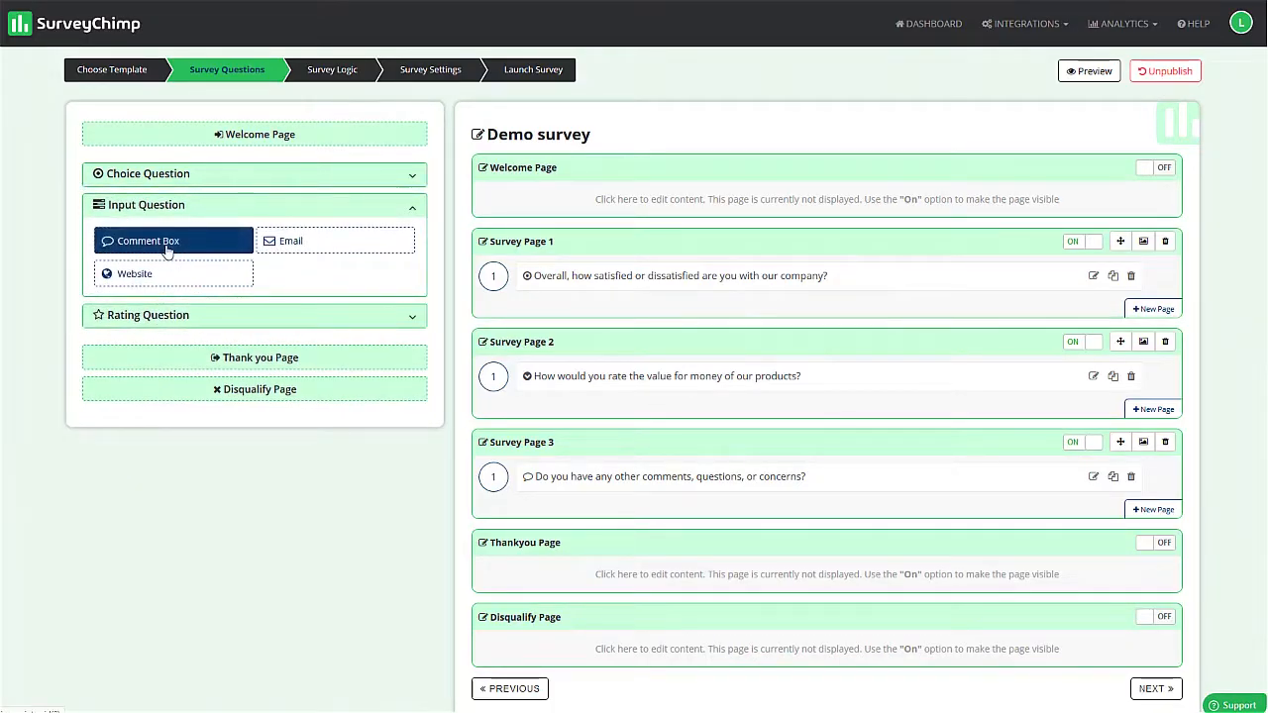
left_click(165, 316)
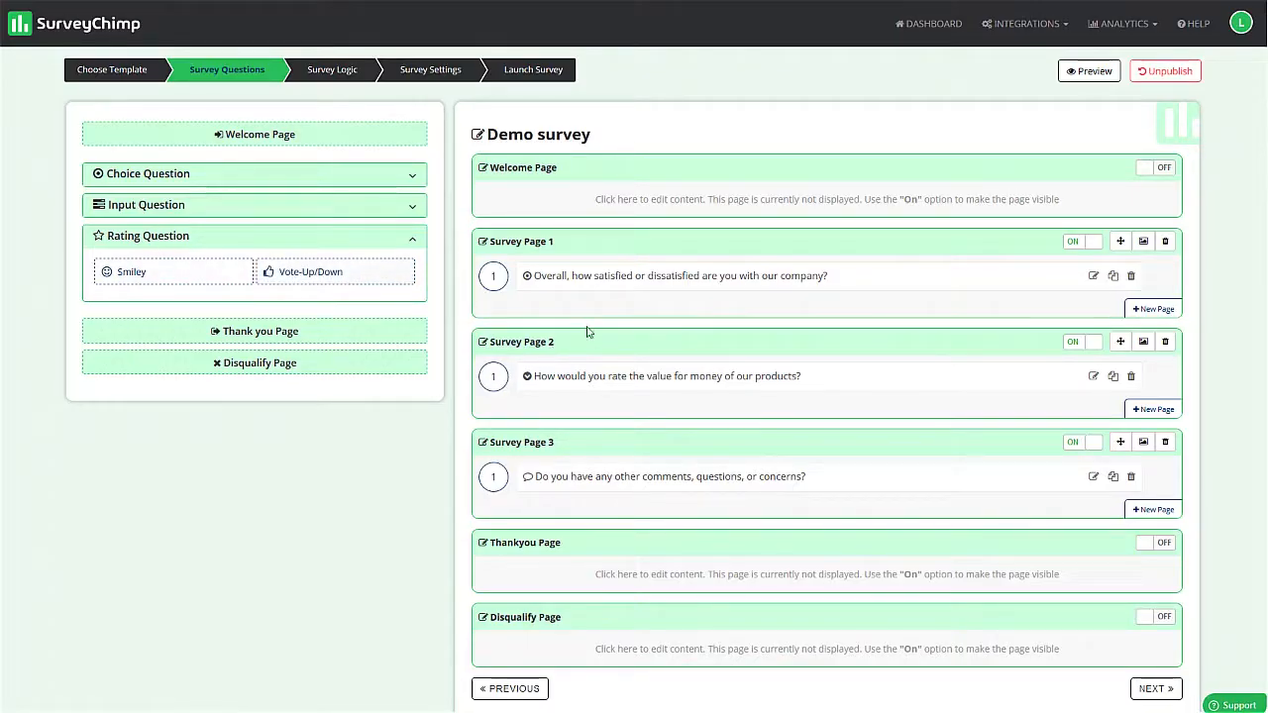
- Try a Smiley rating question on Survey Page 2 and close its editor without saving
left_click_drag(136, 279, 555, 404)
scroll(558, 402, "down", 1)
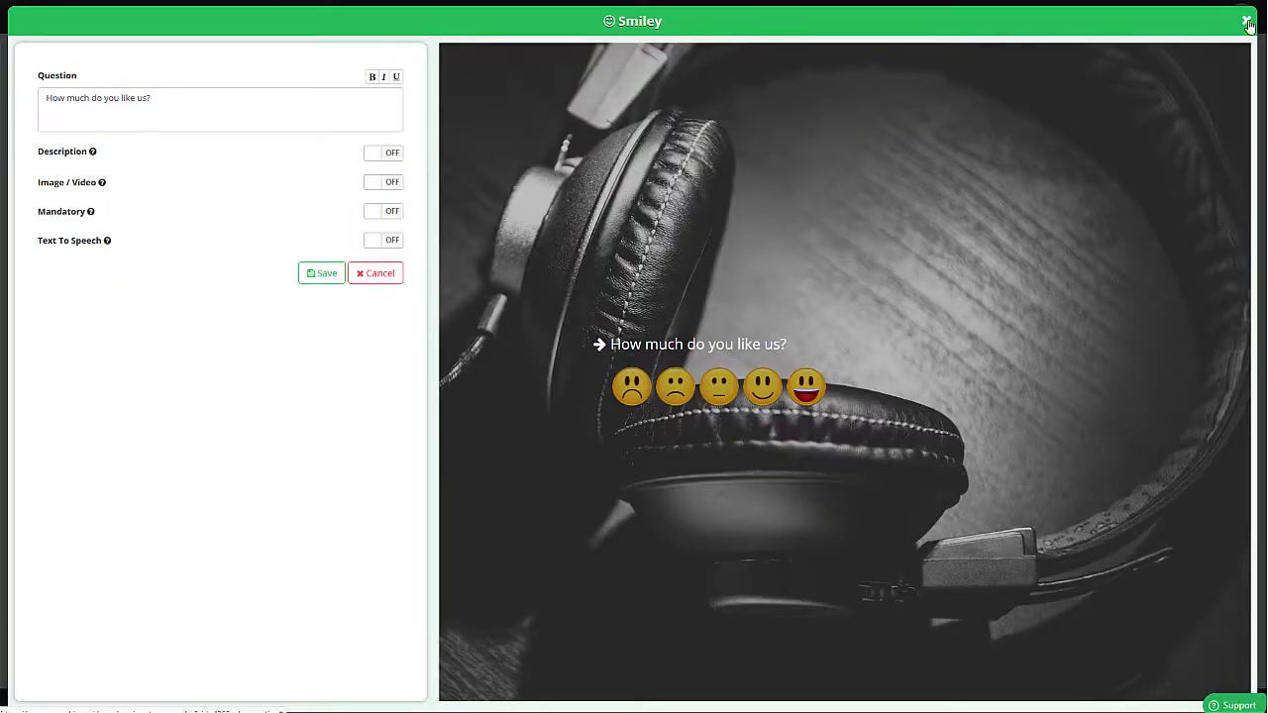
left_click(1249, 22)
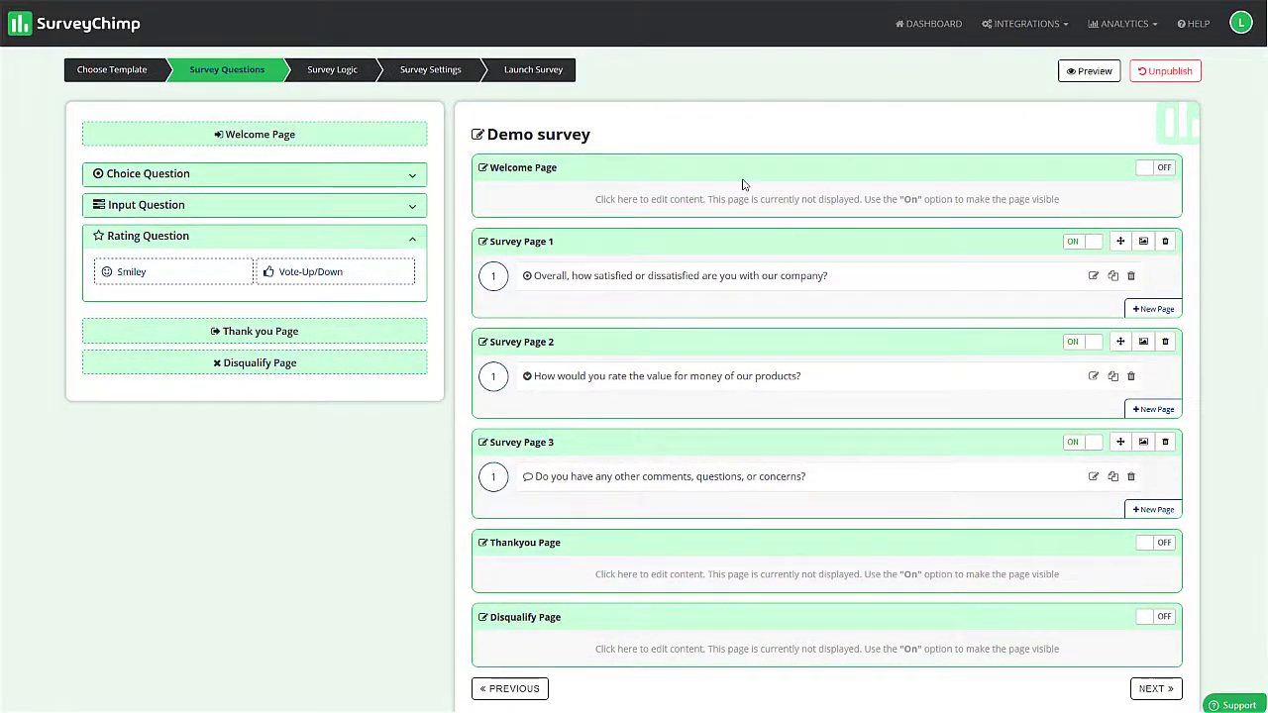
- Turn on the Welcome Page and replace its headline with "Let us know what you think of our business"
left_click(1155, 168)
left_click(812, 199)
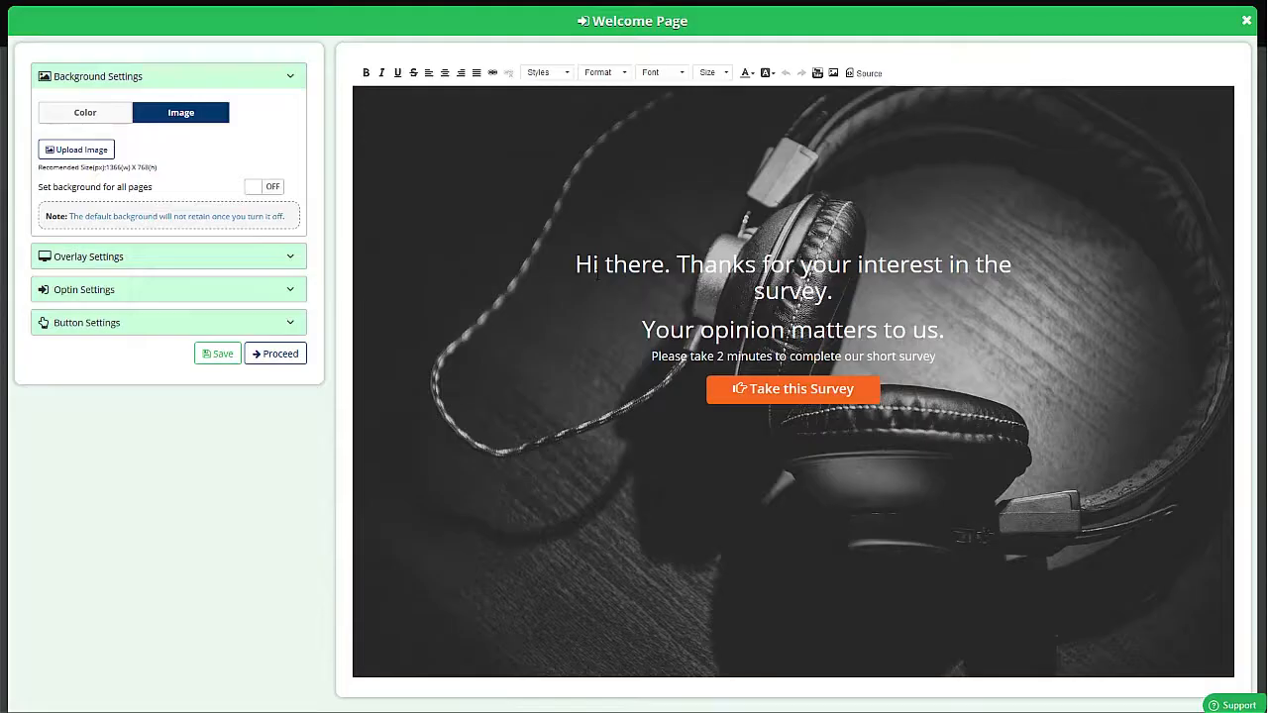
left_click_drag(575, 264, 840, 291)
key("BackSpace")
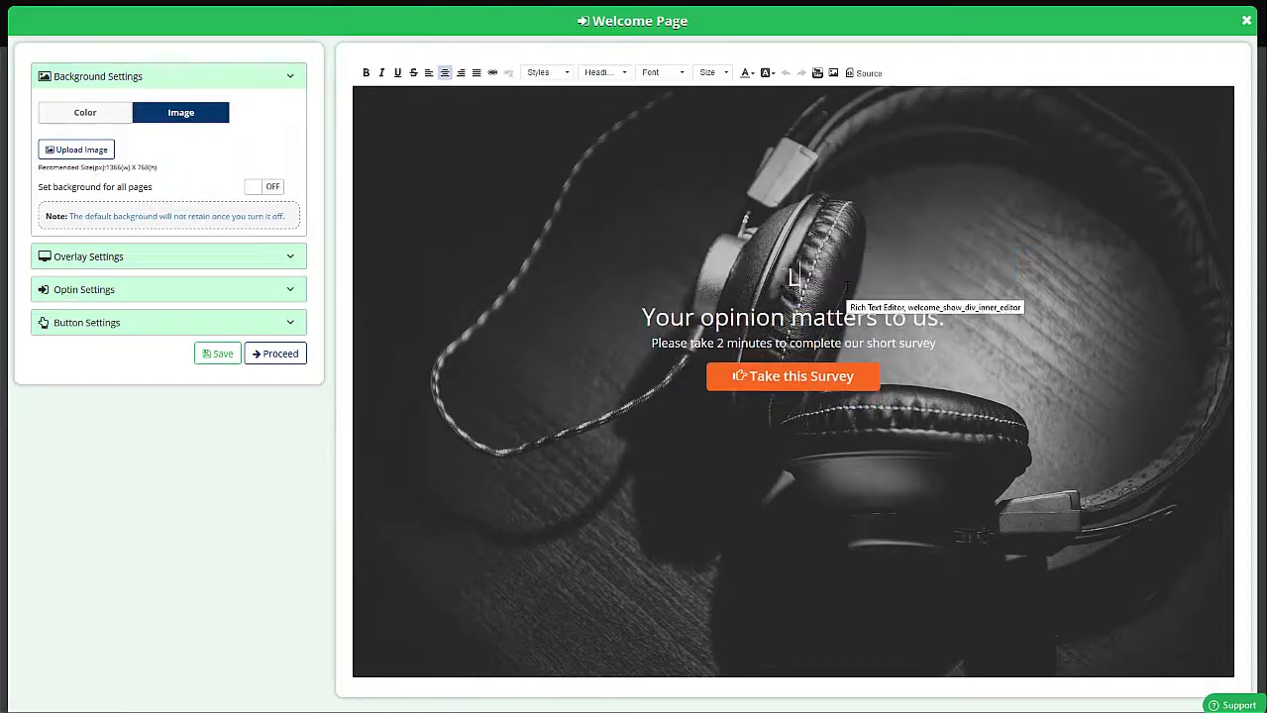
type("Let us know what uyou")
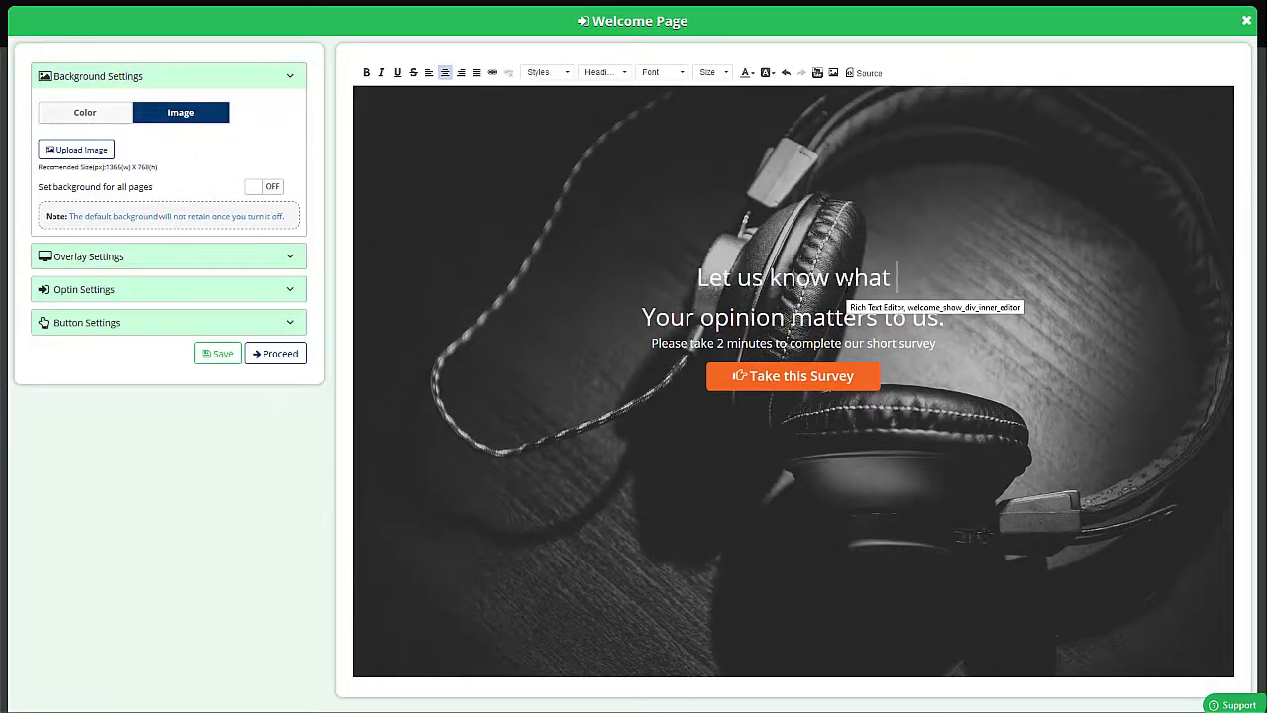
key("BackSpace")
key("BackSpace")
key("BackSpace")
key("BackSpace")
type("you thi")
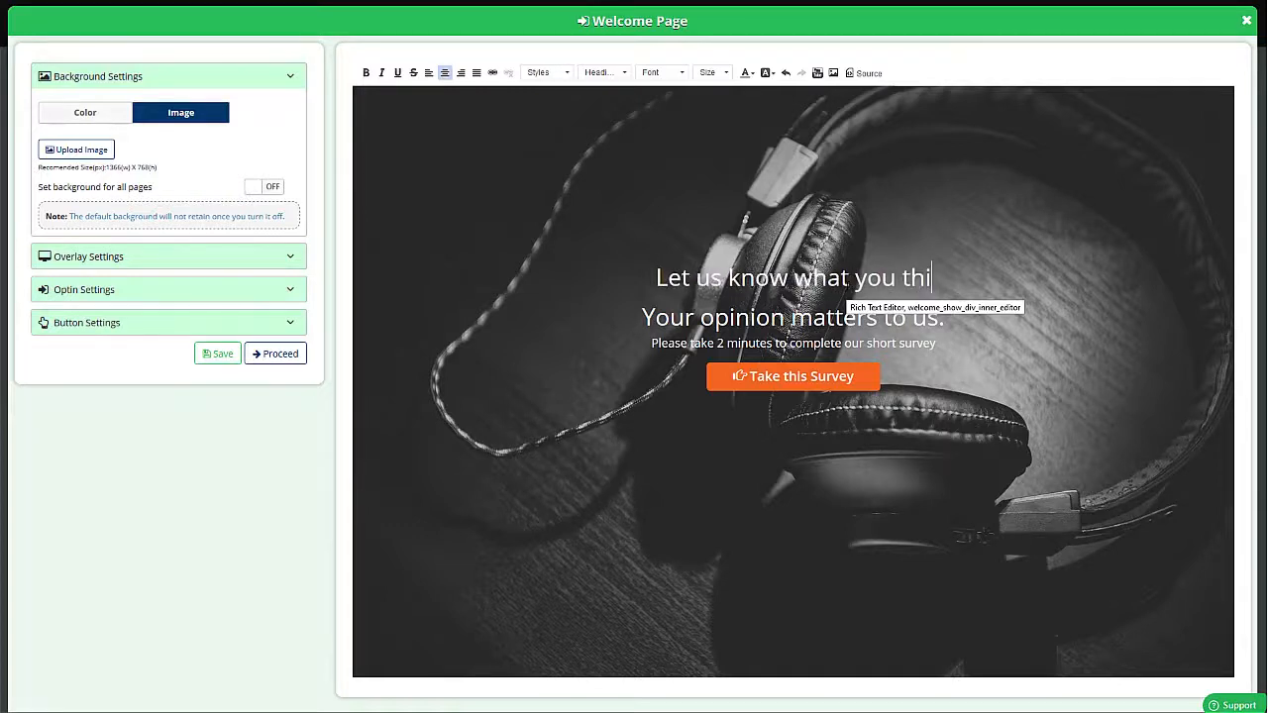
type("nk of our business")
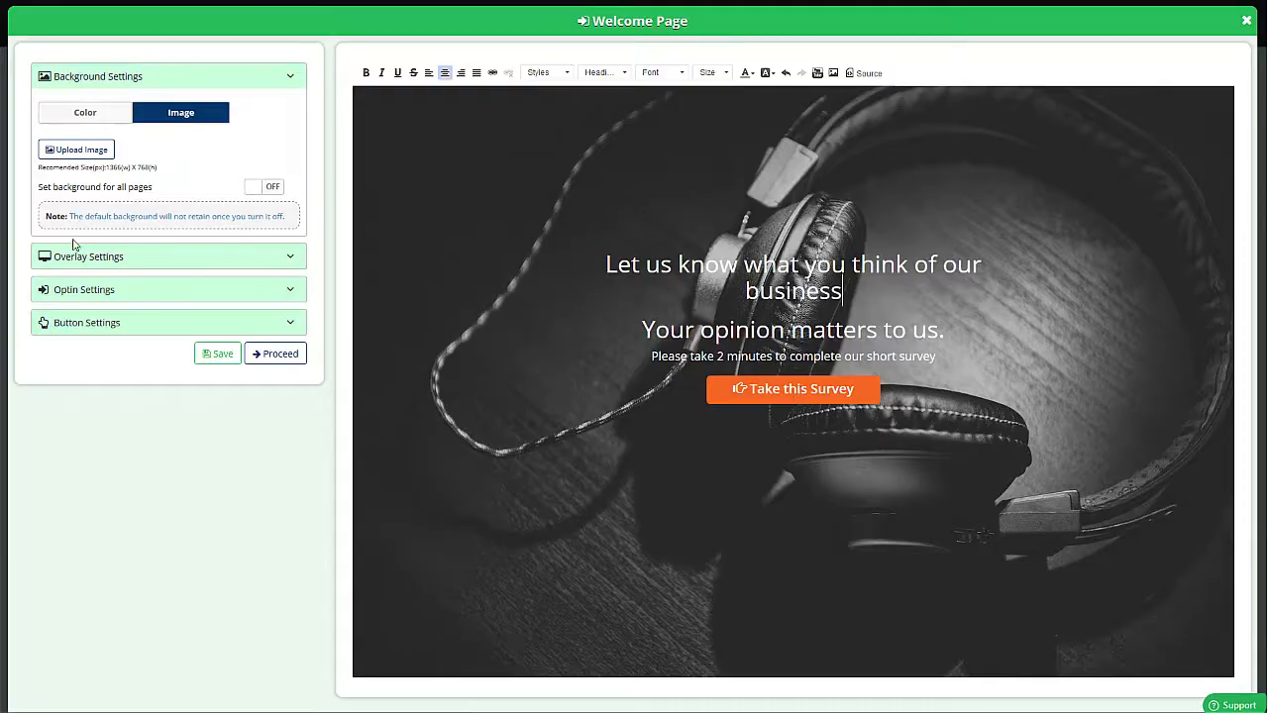
- Look over the welcome page's button settings and overlay settings
left_click(93, 325)
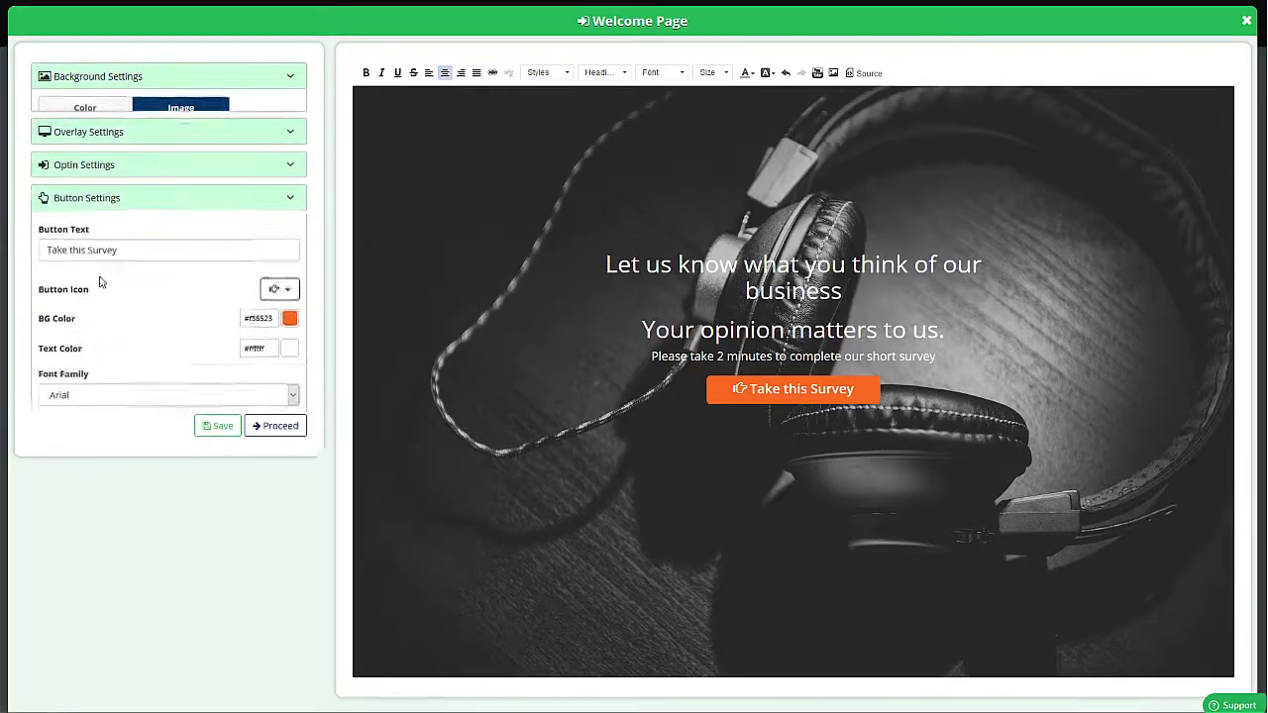
left_click(111, 111)
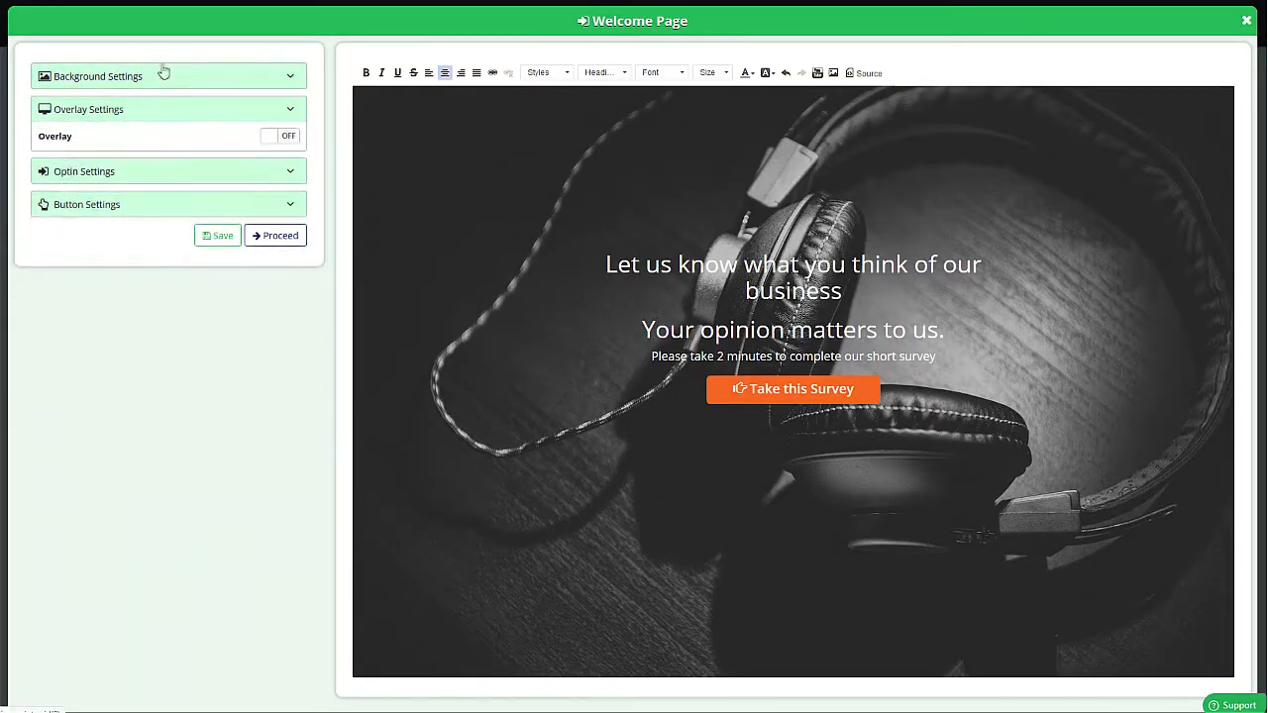
- Switch the welcome page background from an image to a solid colour and set it to #302e2e
left_click(113, 79)
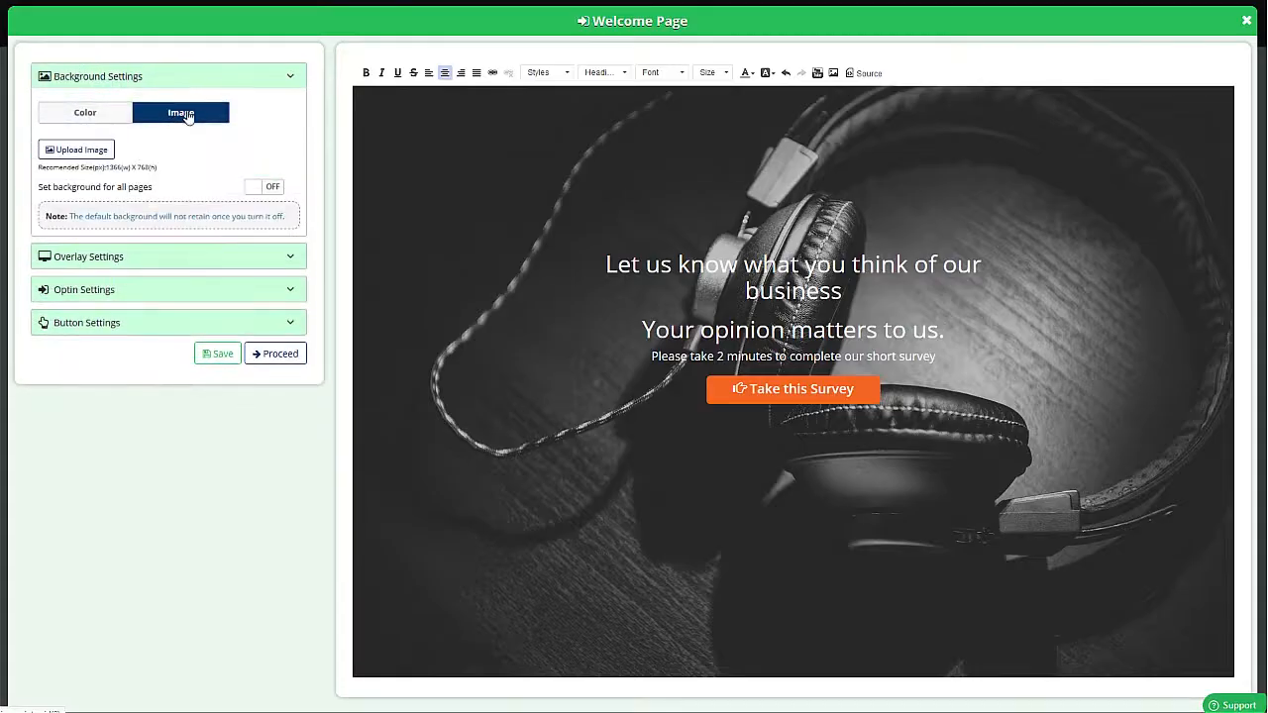
left_click(99, 113)
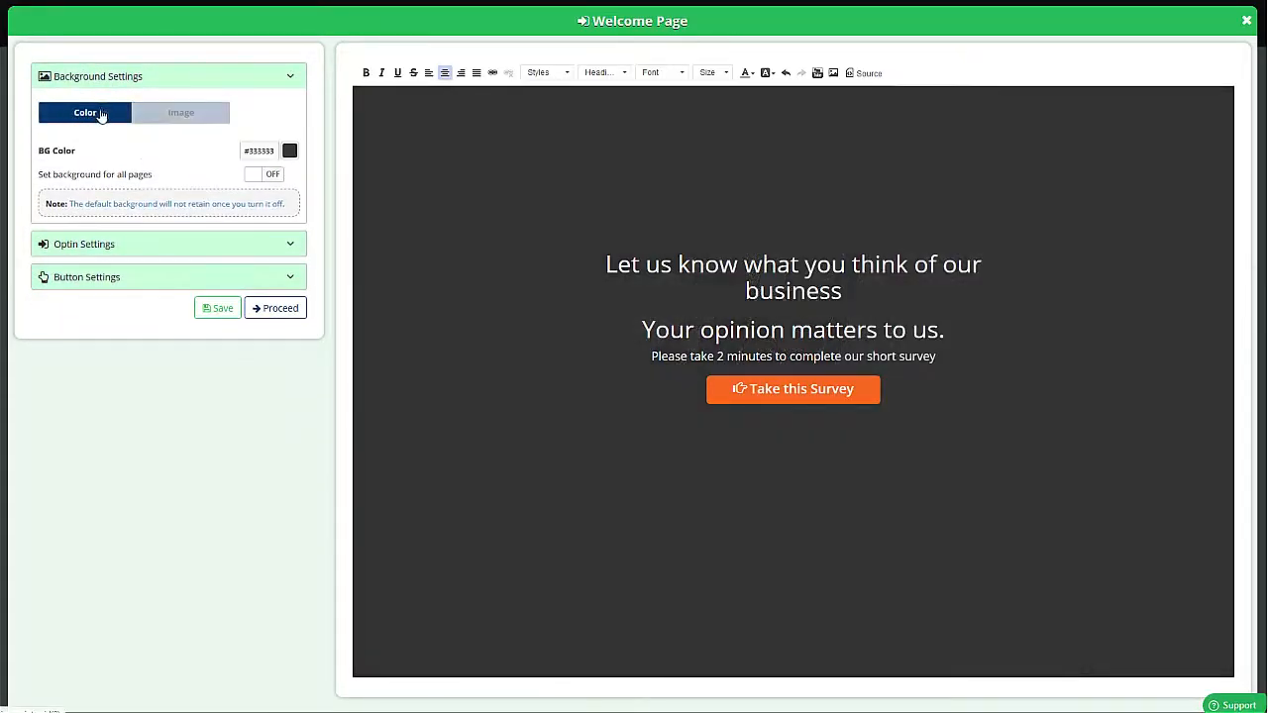
left_click(290, 151)
left_click(241, 246)
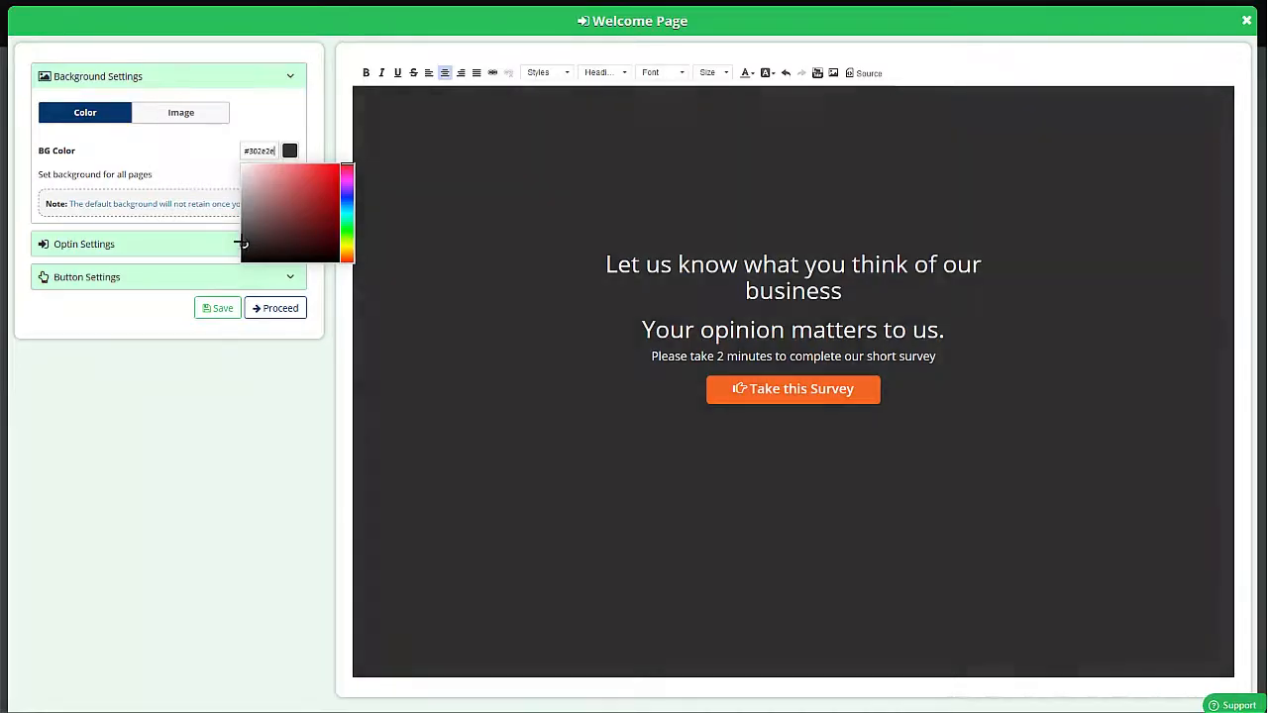
- Set the welcome page background colour to #2b2b2b and turn on its opt-in form
left_click(269, 119)
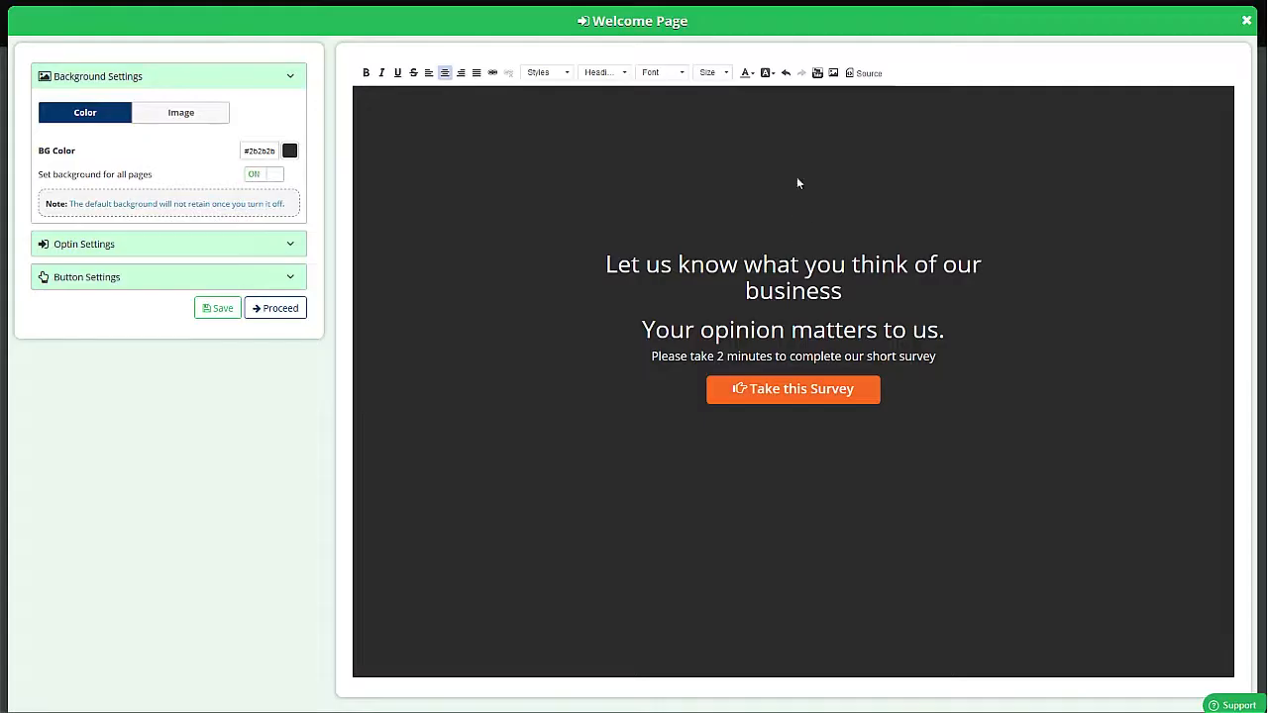
left_click(209, 250)
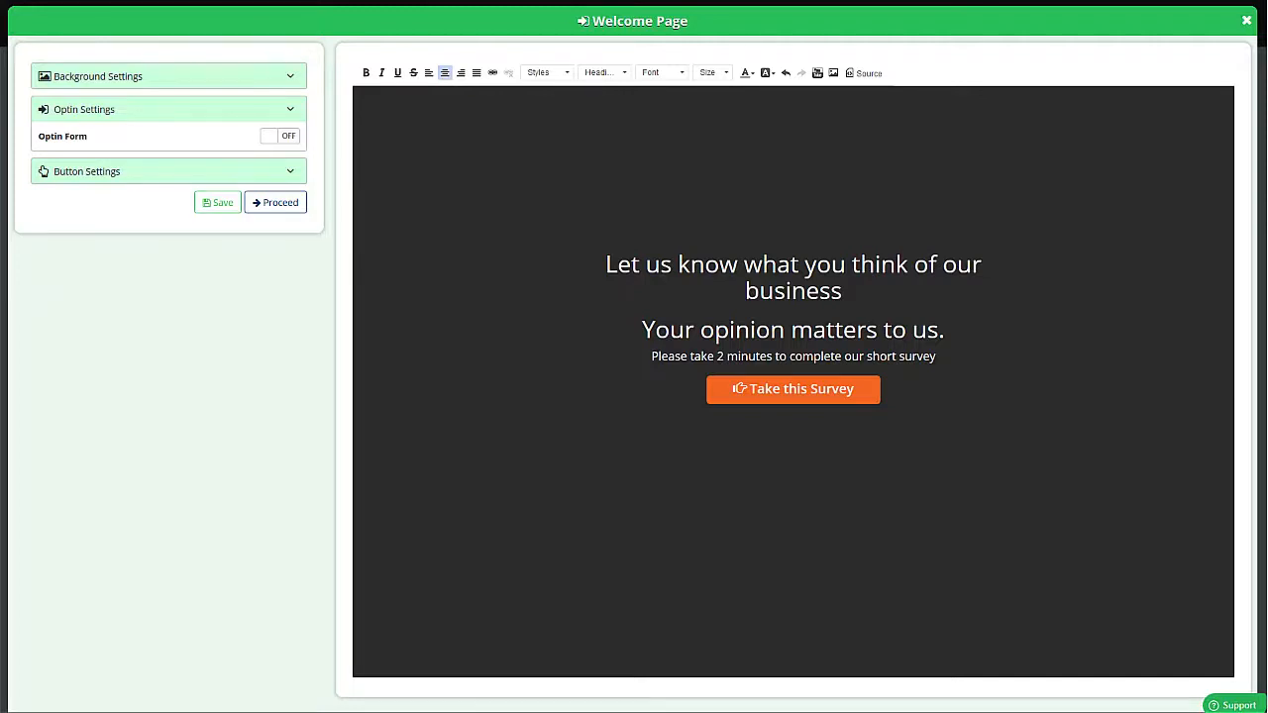
left_click(283, 136)
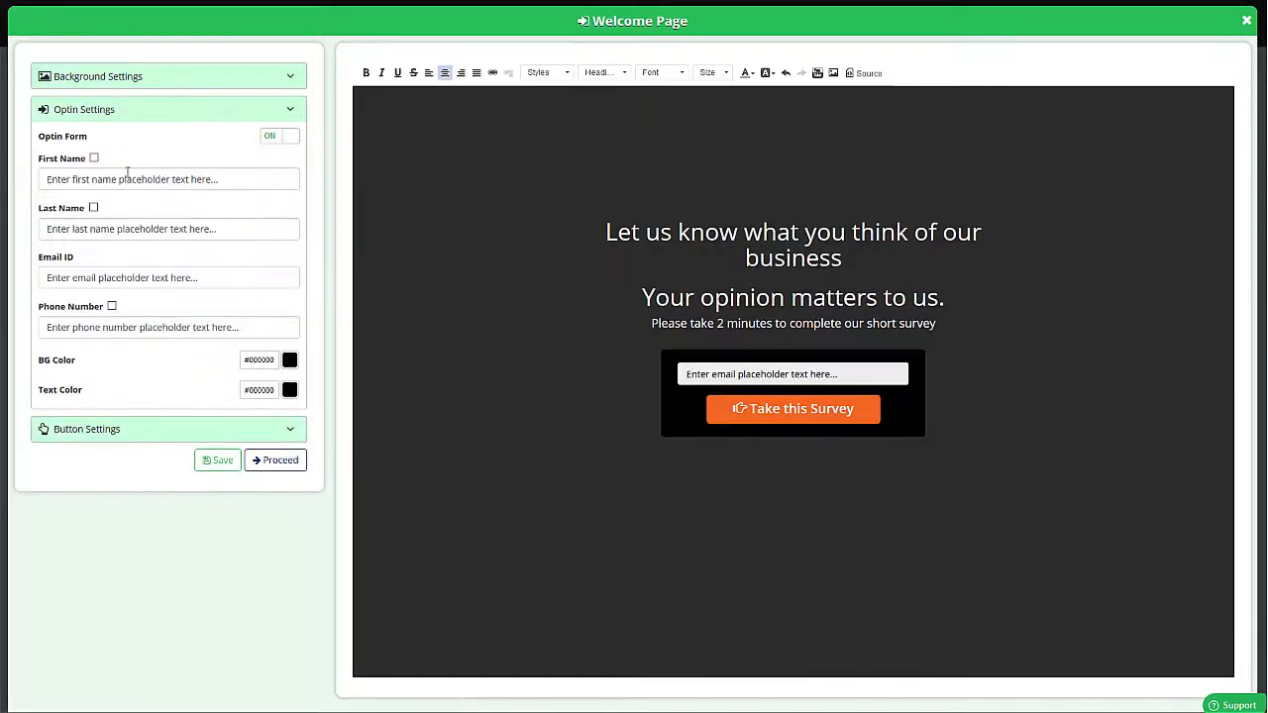
- Include the first name field in the opt-in form and shorten the placeholders to "Enter first name" and "Enter email"
left_click(95, 159)
left_click_drag(127, 179, 256, 180)
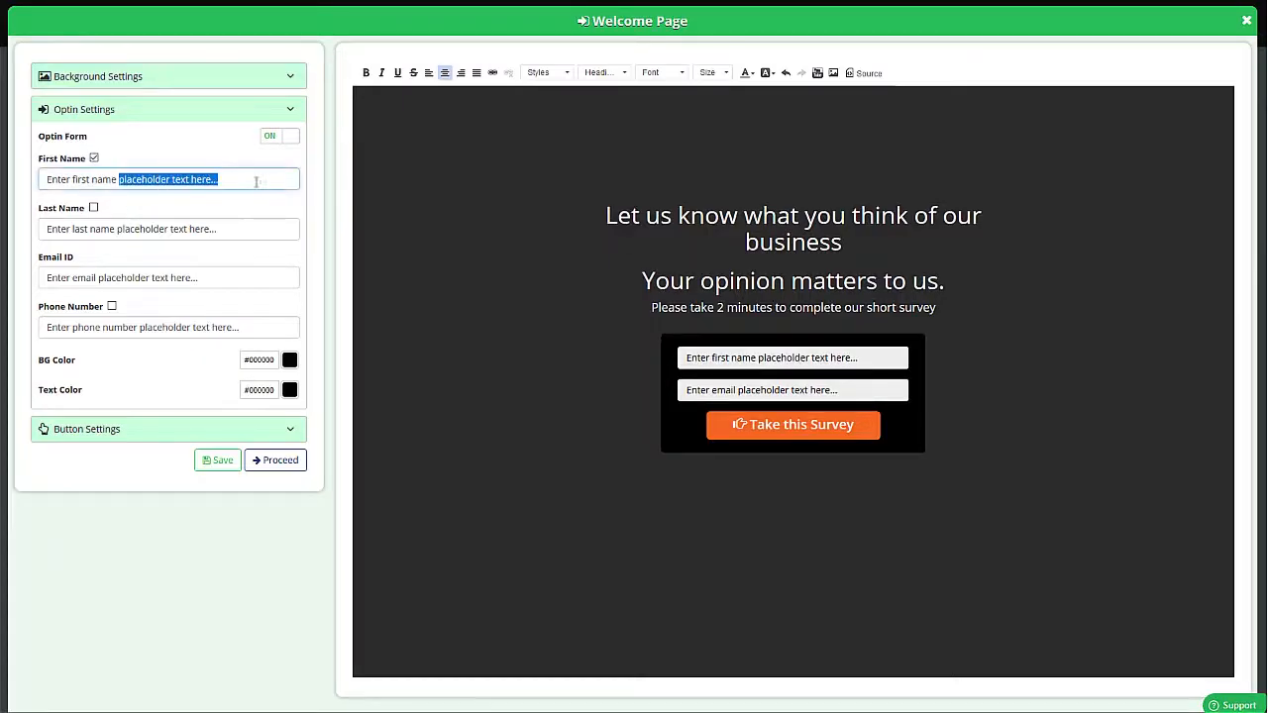
key("BackSpace")
left_click_drag(101, 279, 281, 280)
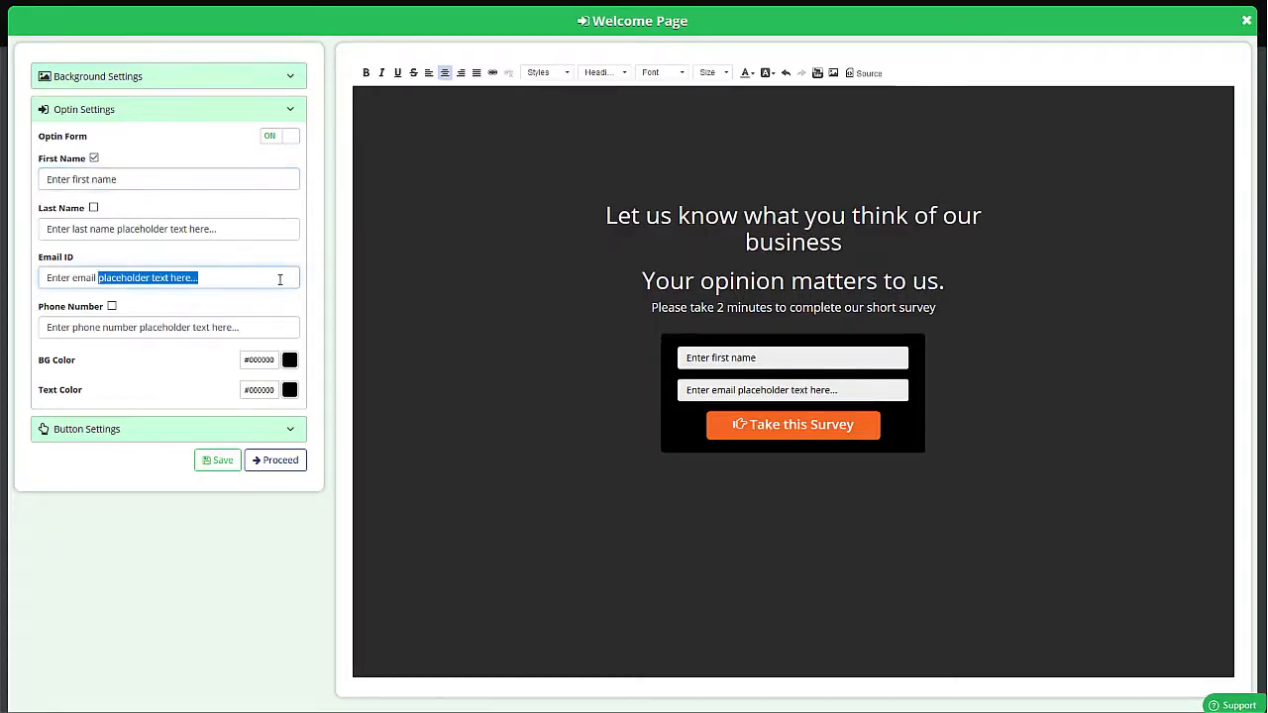
key("BackSpace")
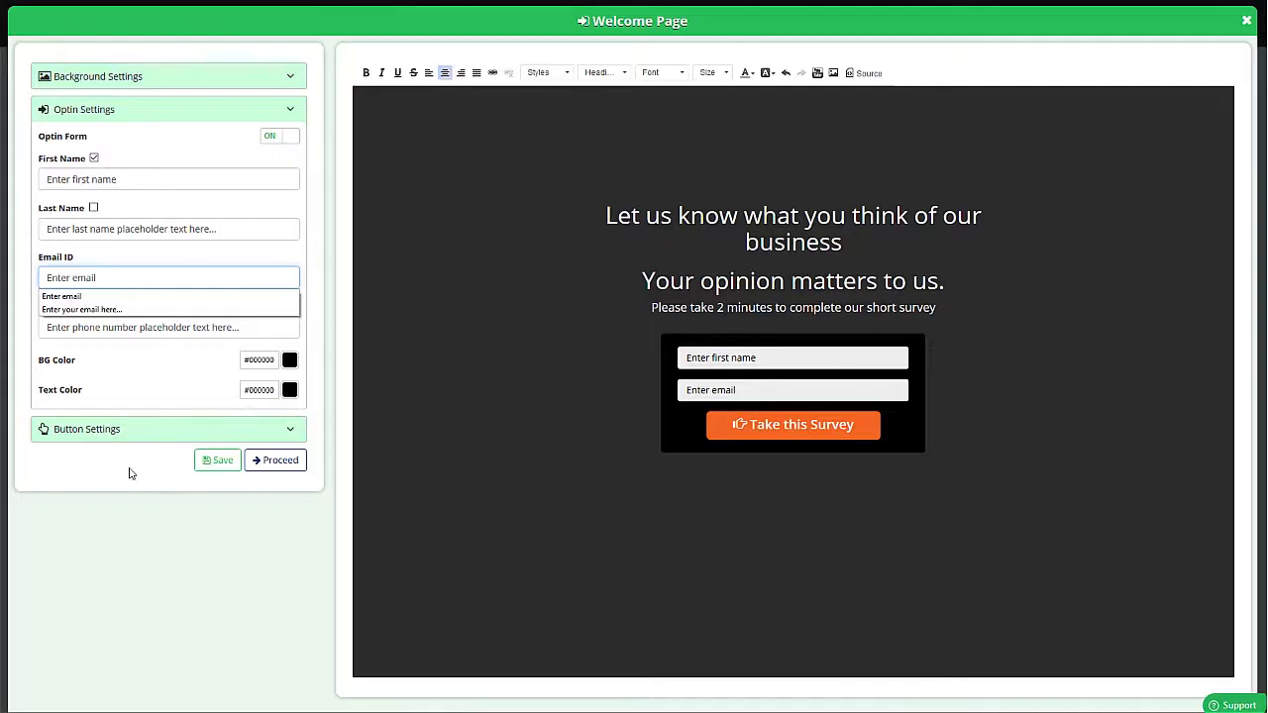
- Save the welcome page and proceed back to the survey questions
left_click(220, 462)
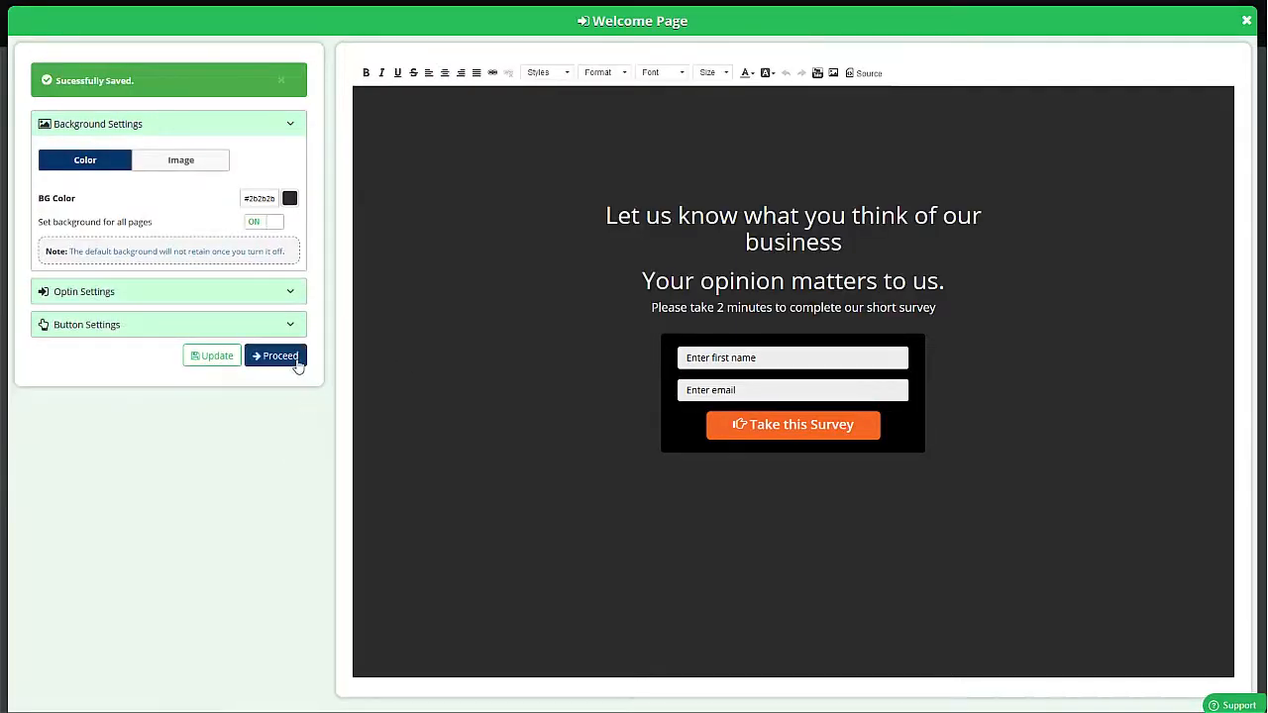
left_click(868, 74)
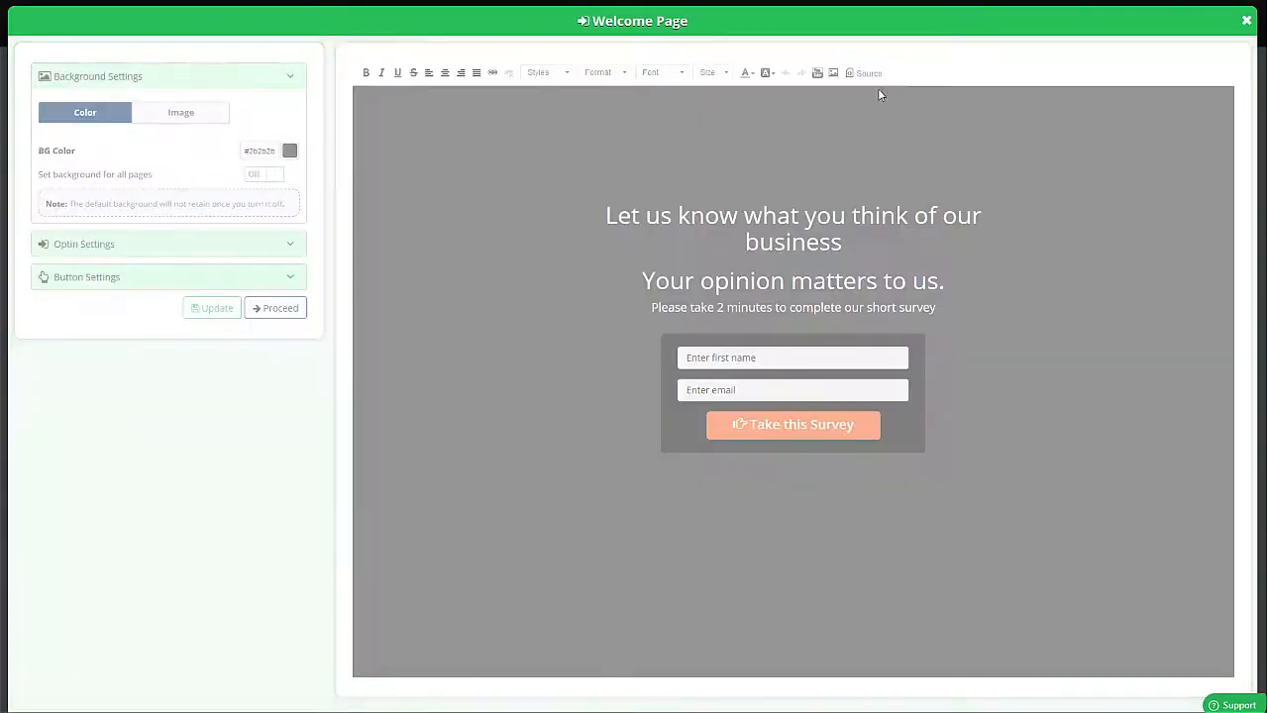
left_click(894, 124)
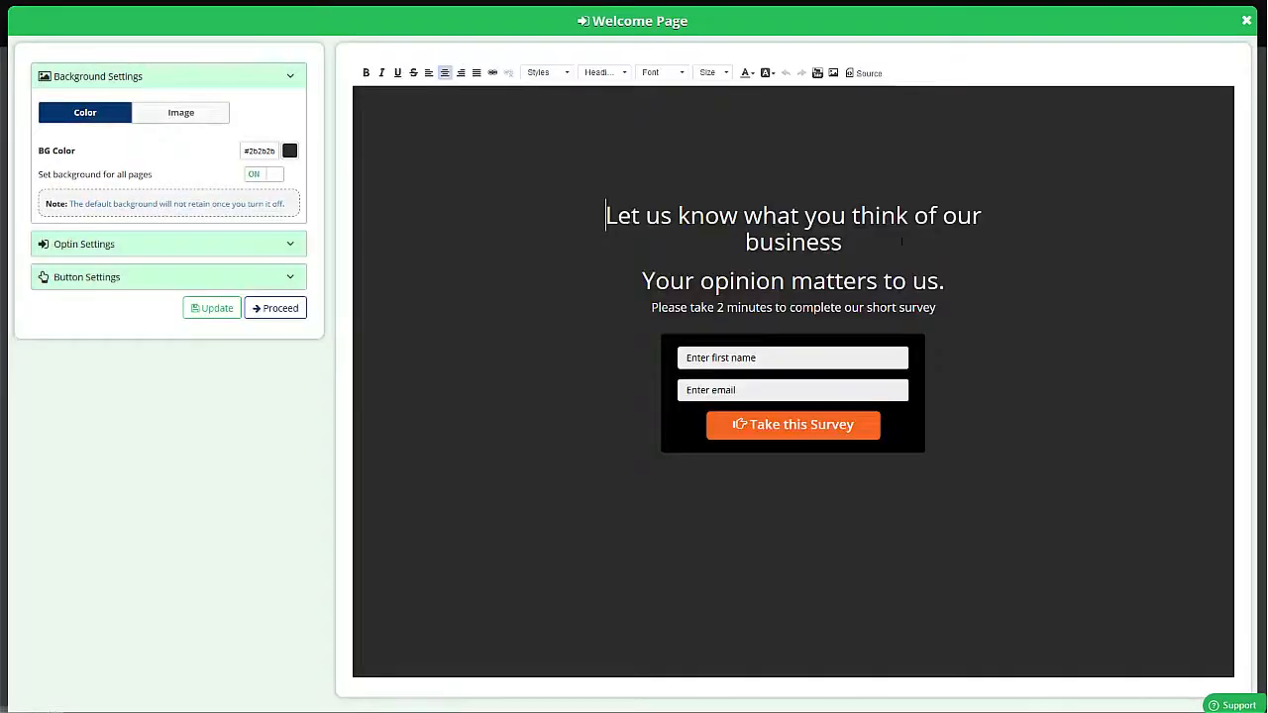
left_click(275, 309)
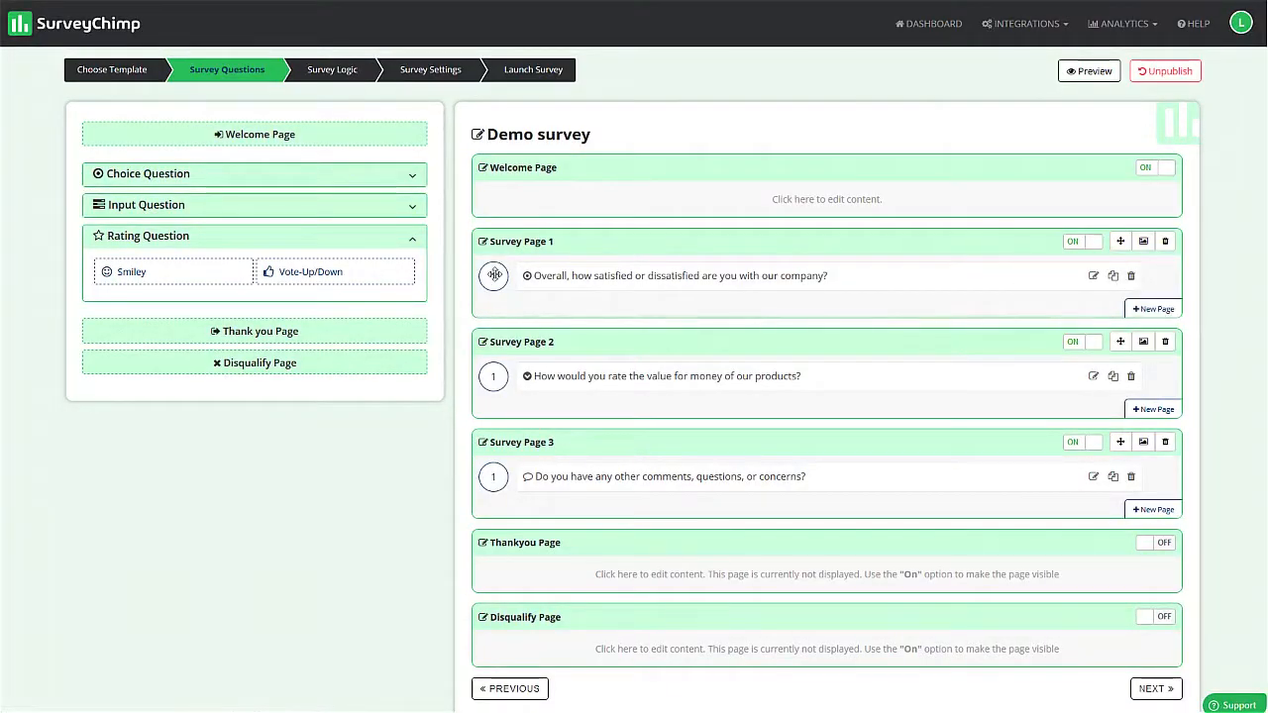
- Open the company satisfaction question on Survey Page 1 for editing and turn on Force Vertical Alignment
left_click(1094, 277)
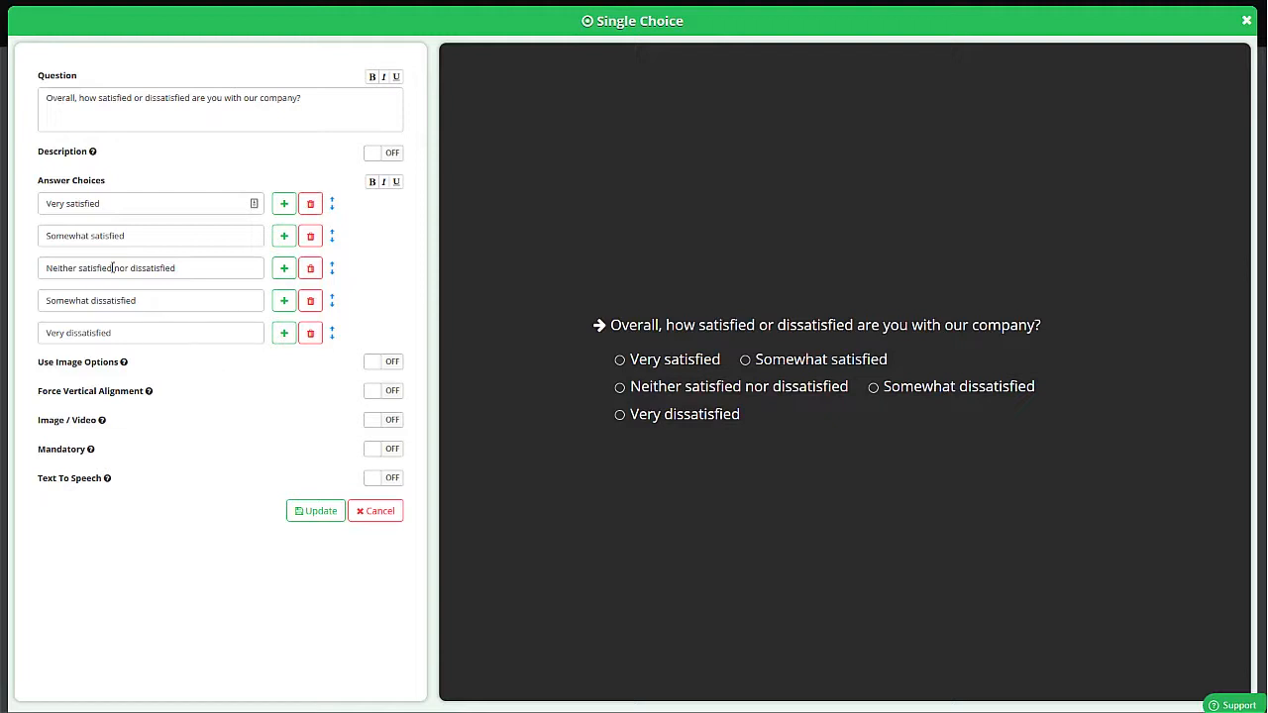
left_click(392, 392)
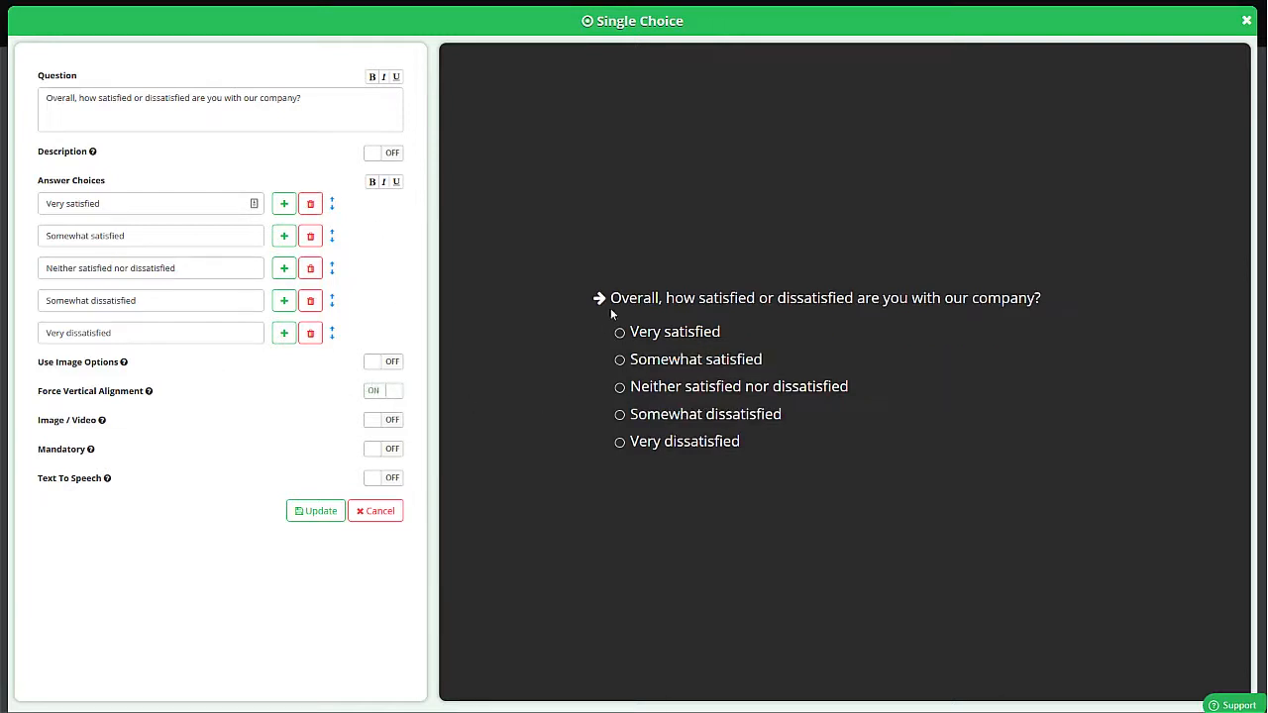
- Try the image options and the Image / Video setting on the question, switching each back off
left_click(387, 364)
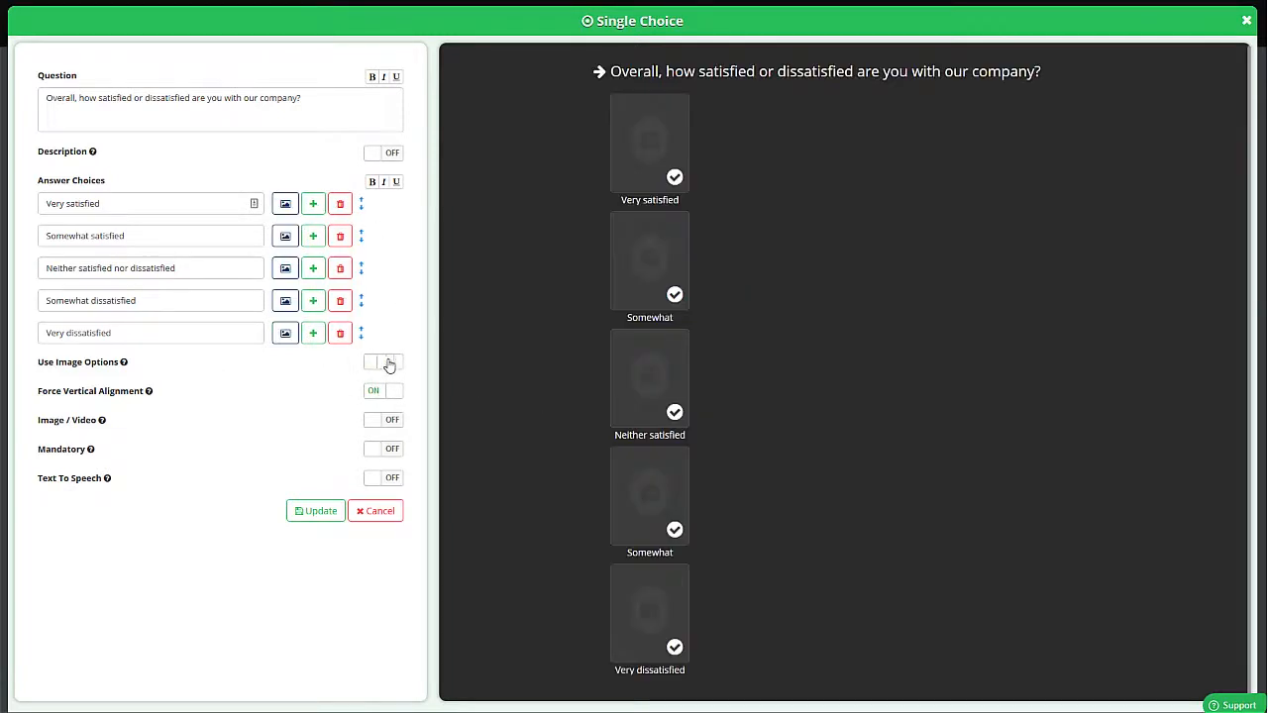
left_click(387, 365)
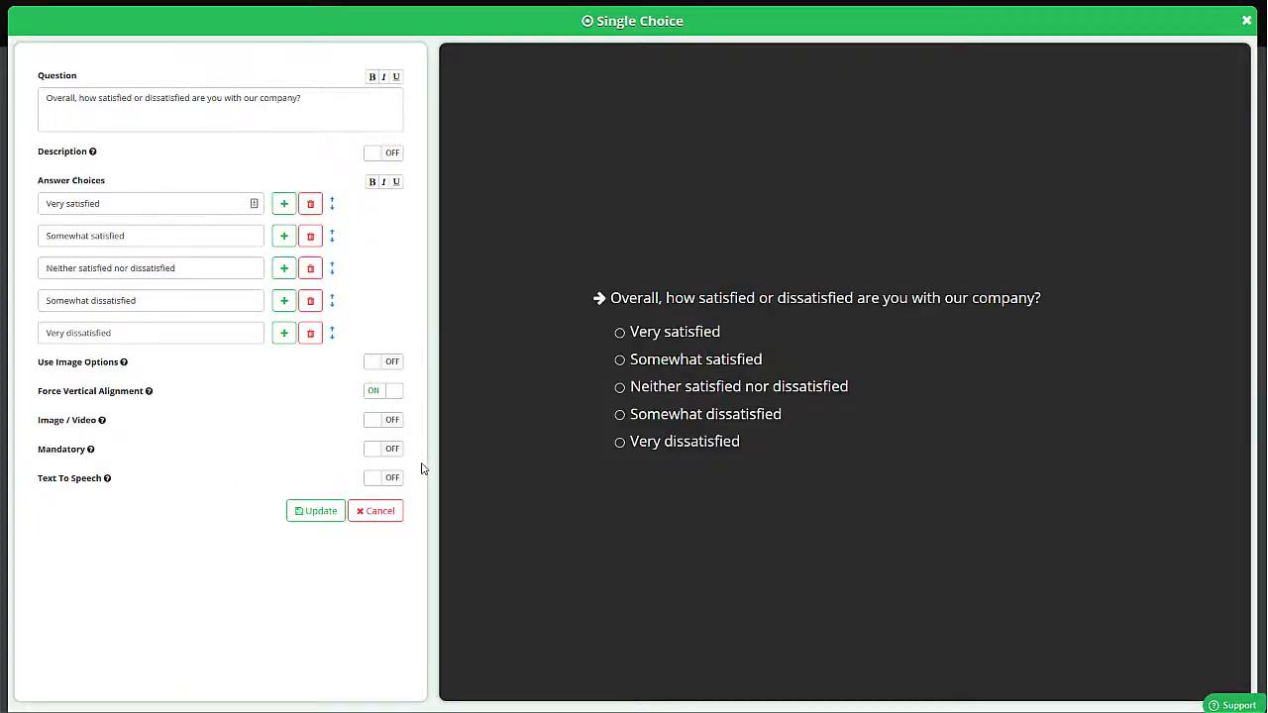
left_click(390, 424)
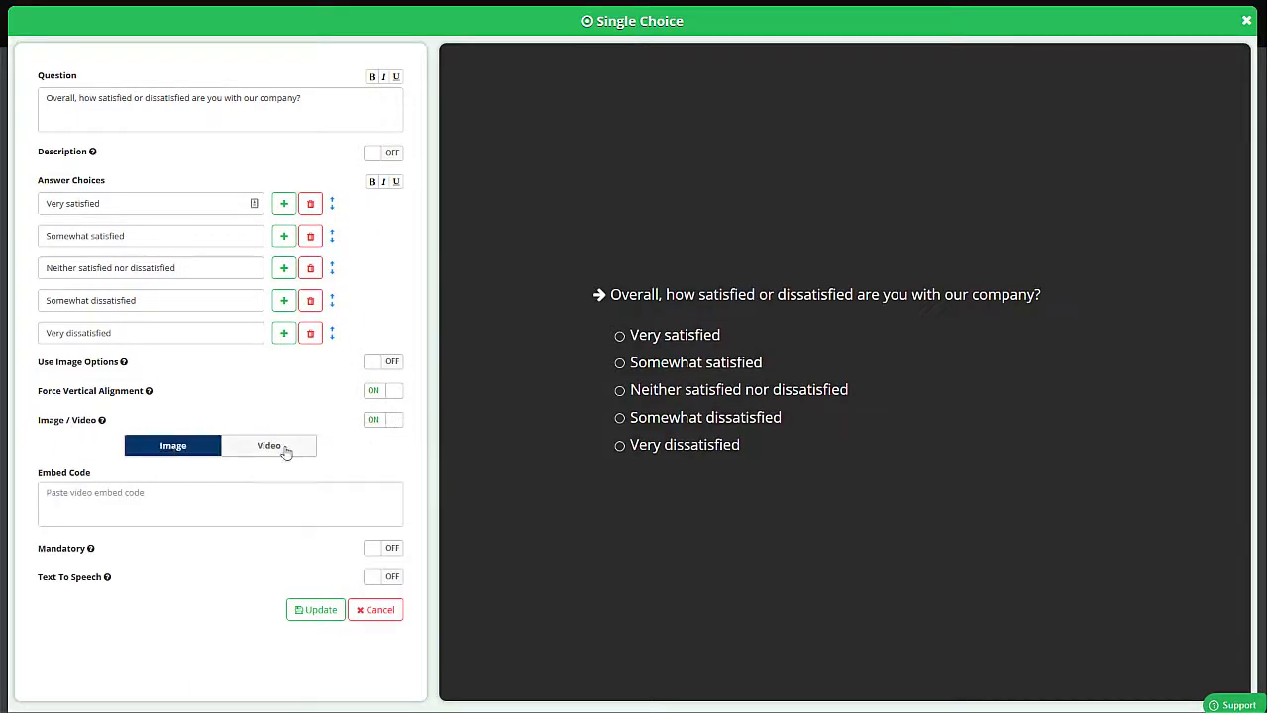
left_click(388, 426)
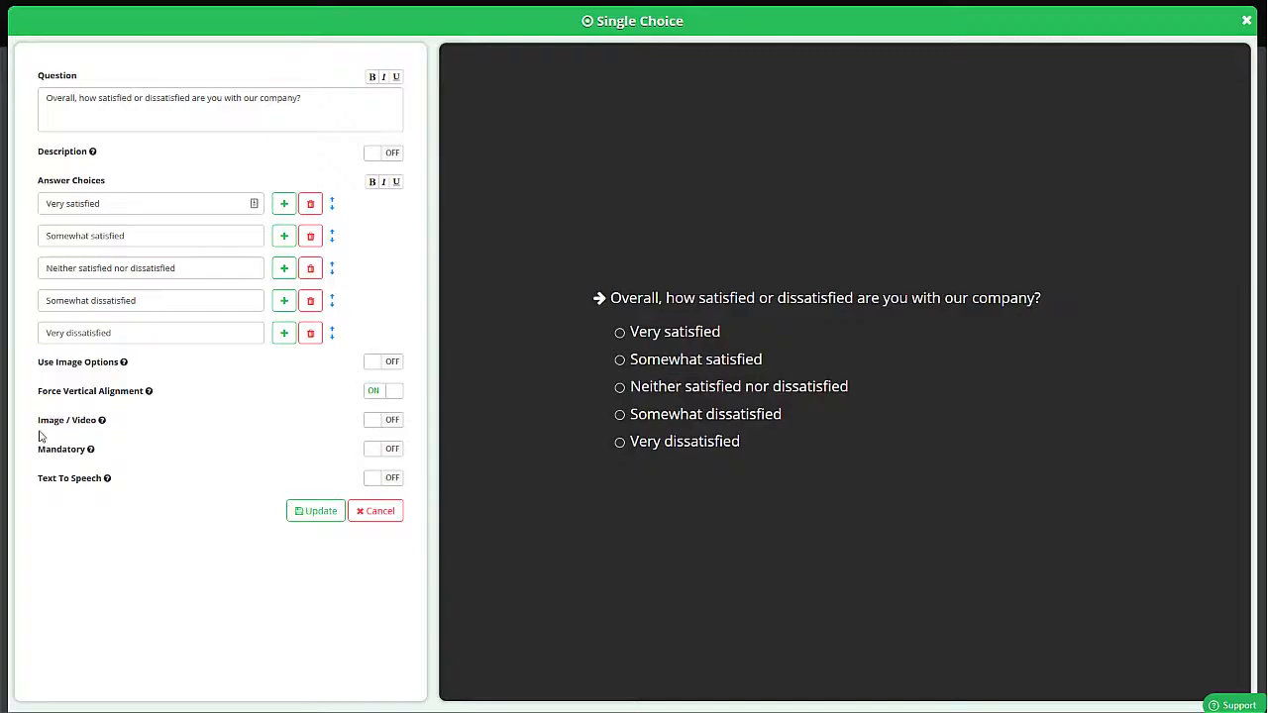
- Make the satisfaction question mandatory, enable Text To Speech in API Mode and update the question
left_click(386, 452)
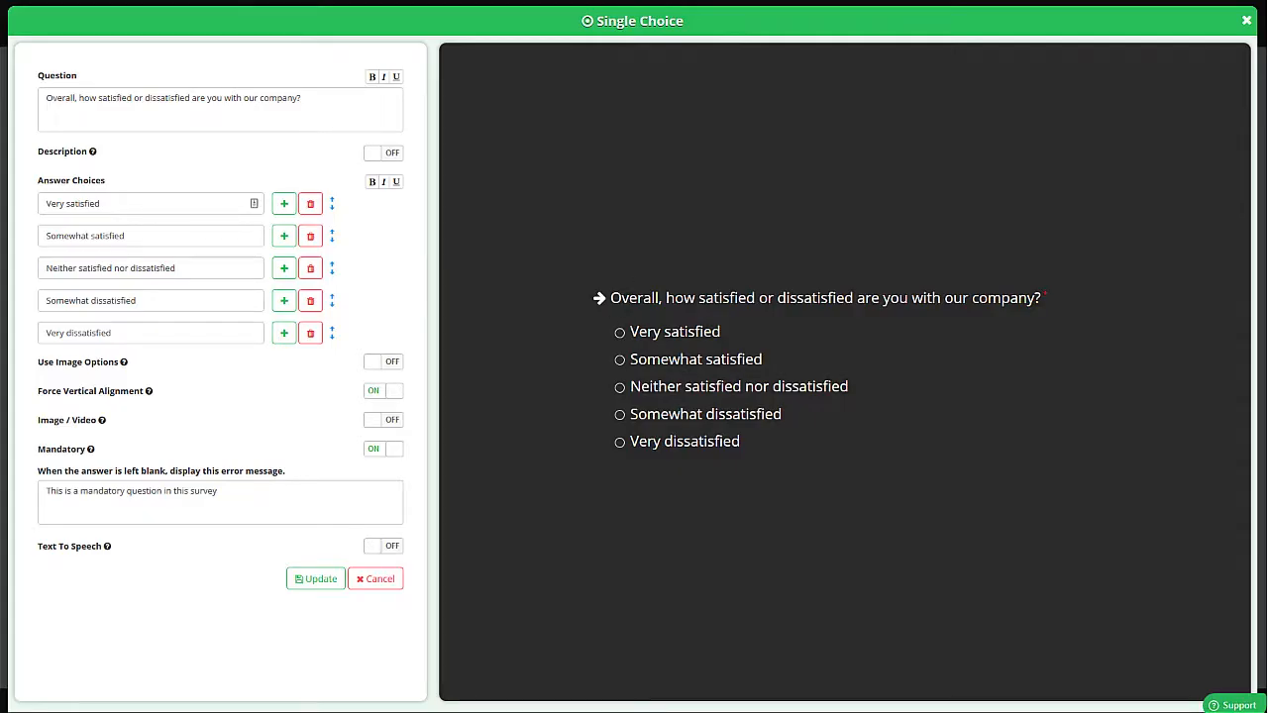
left_click(395, 548)
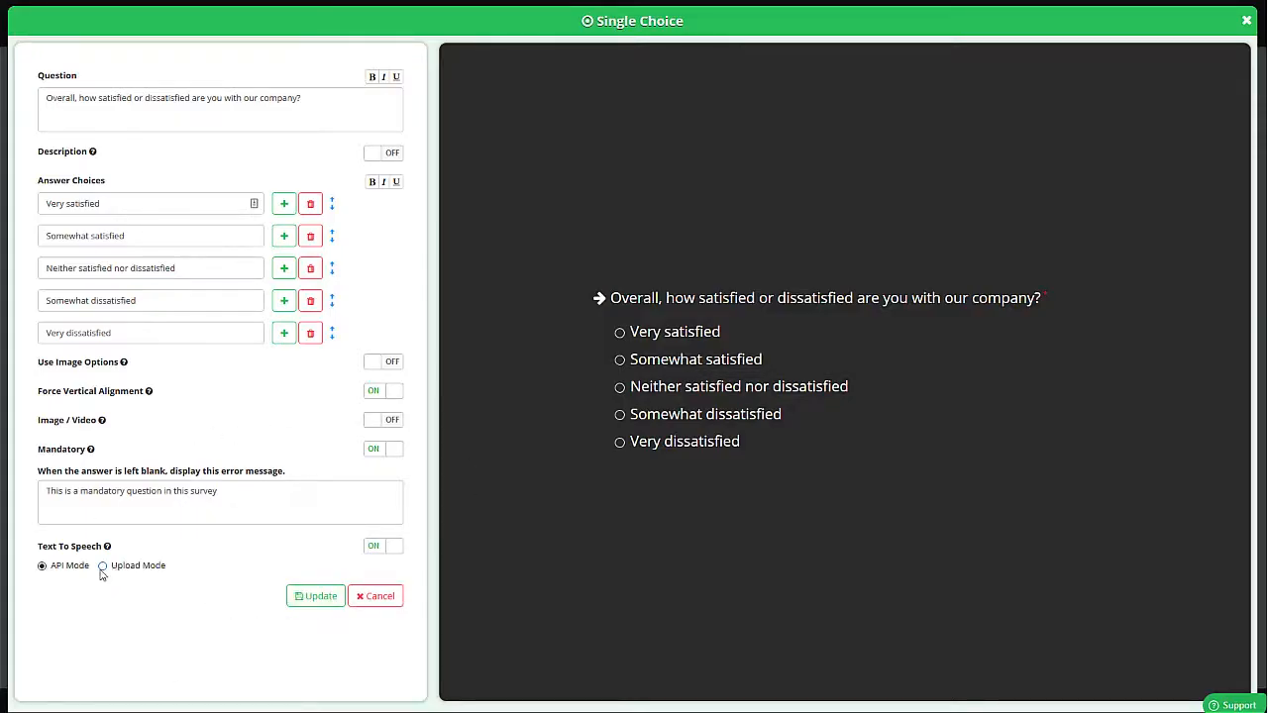
left_click(308, 598)
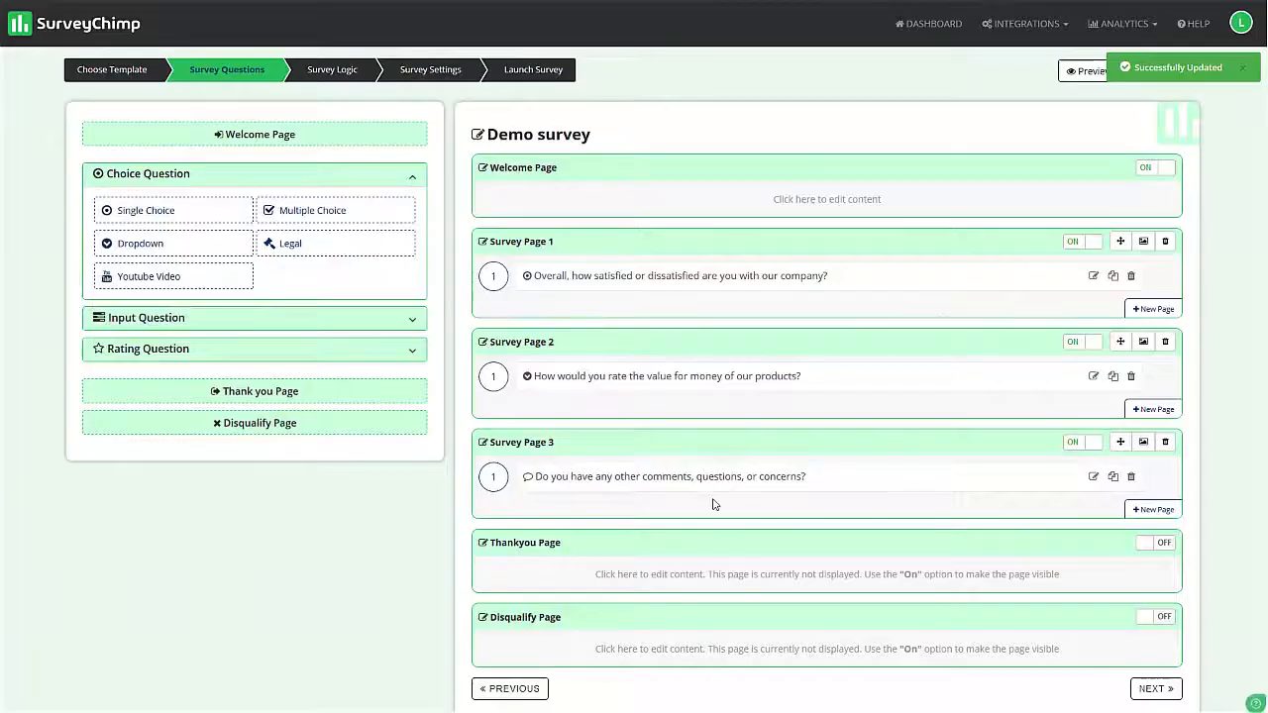
- Turn on the Thankyou Page and open its content for editing
scroll(957, 351, "down", 1)
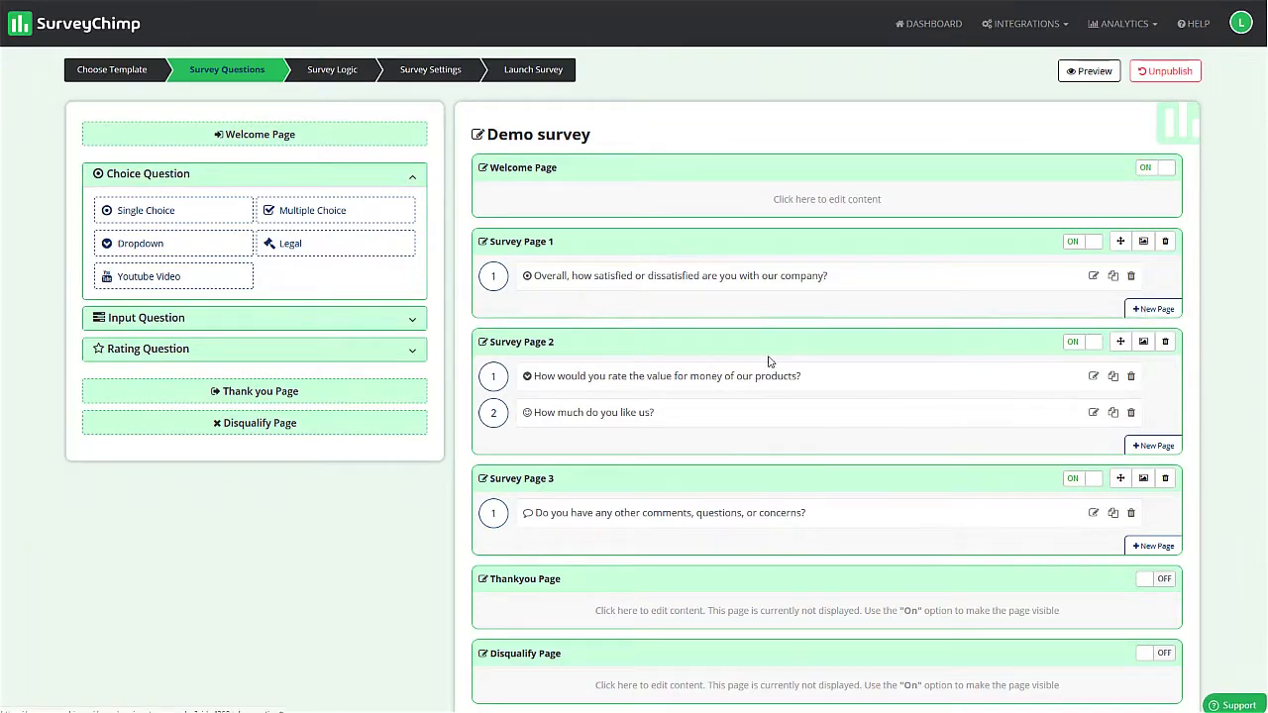
scroll(886, 277, "down", 2)
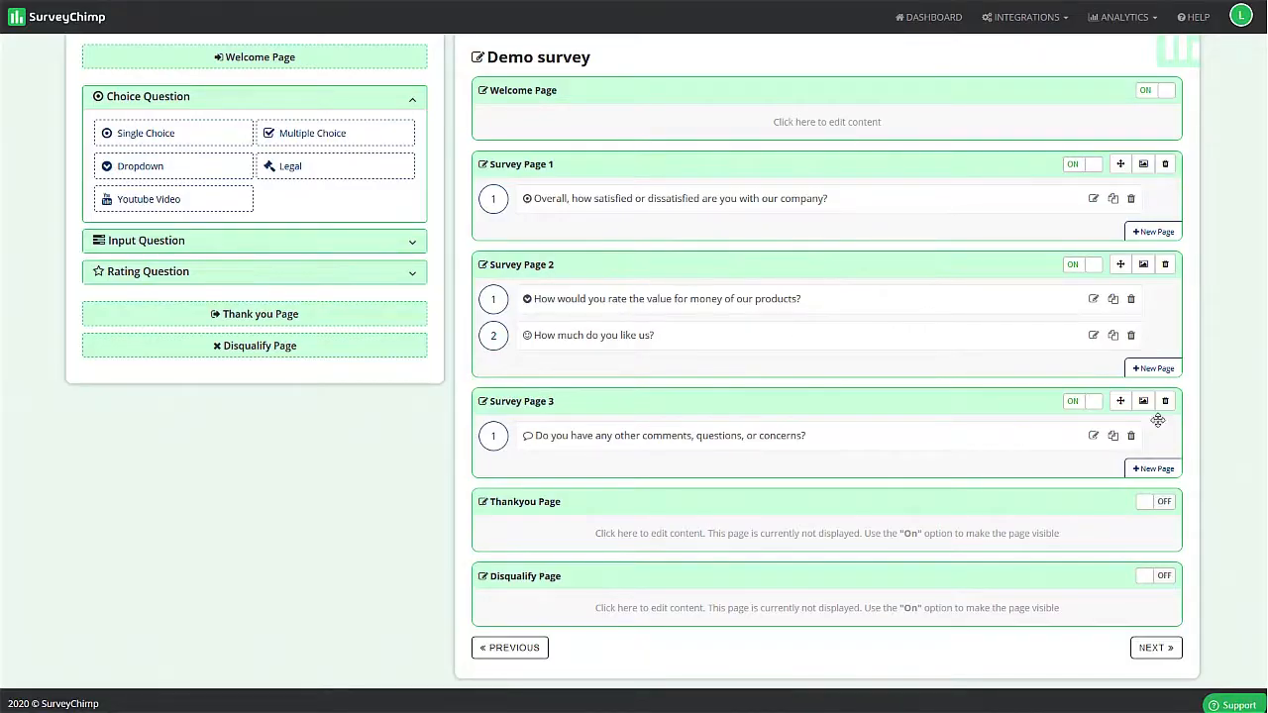
left_click(1155, 502)
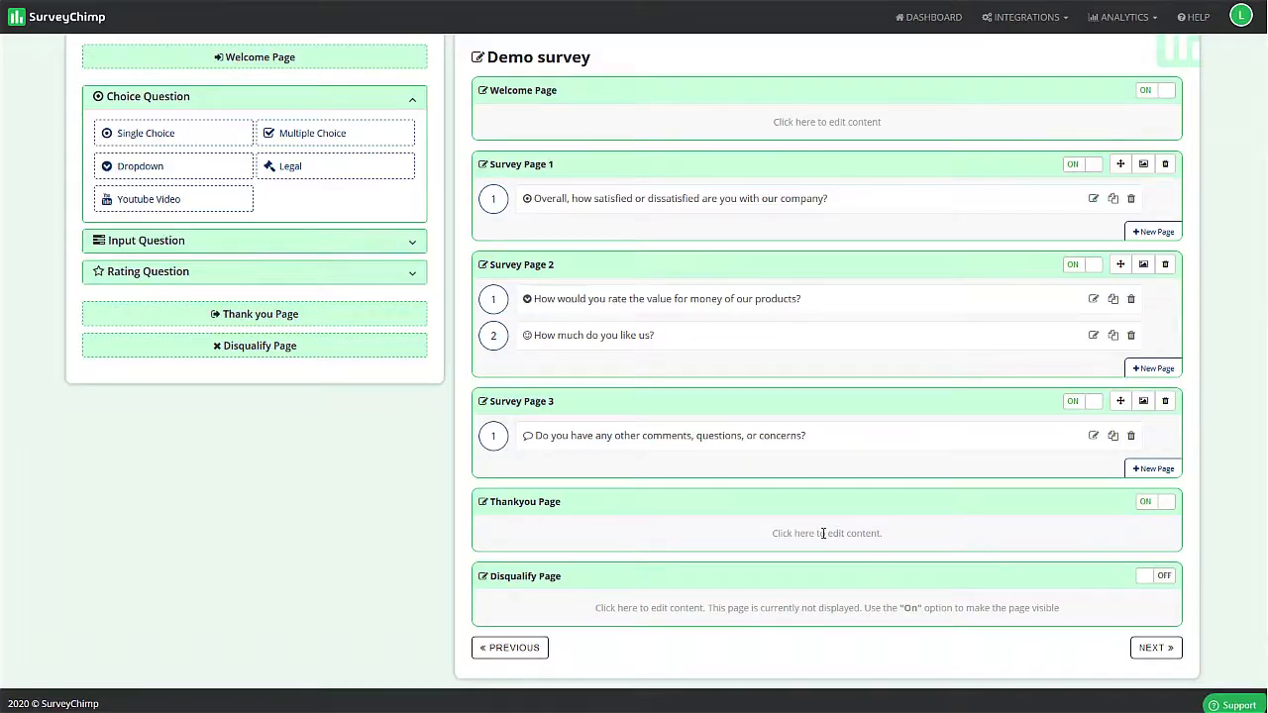
left_click(823, 533)
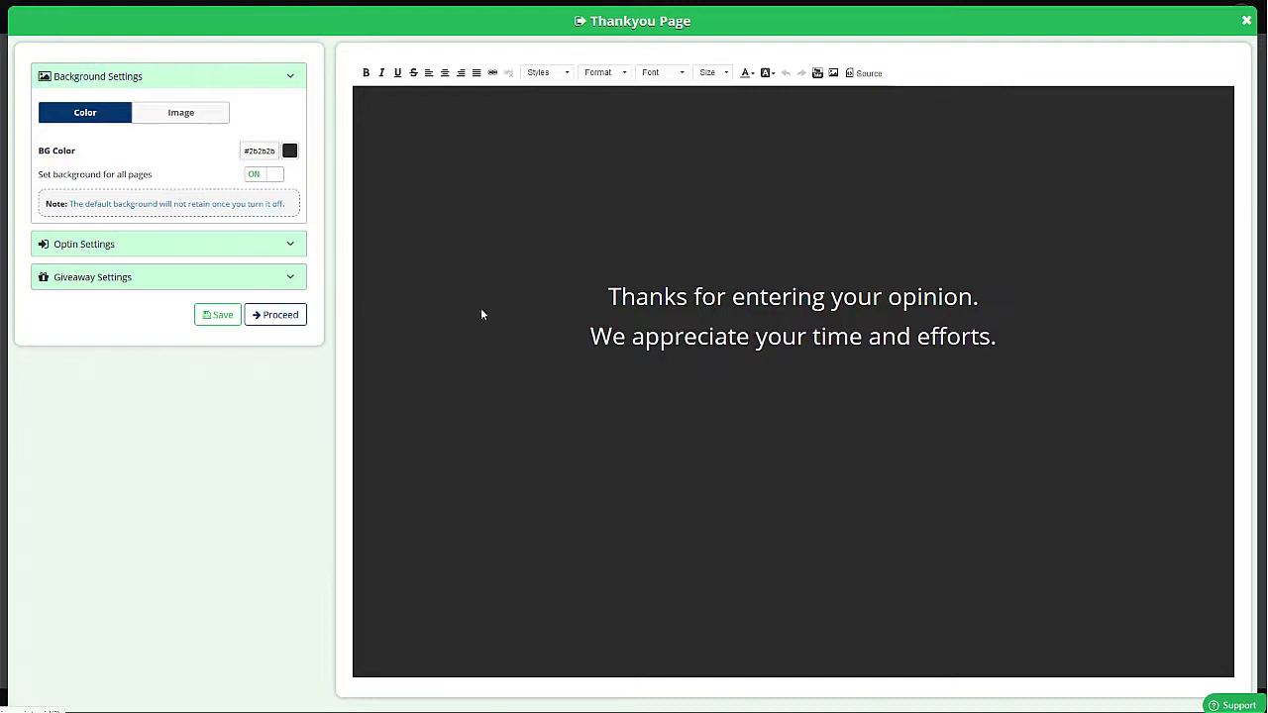
- Try the opt-in form on the thank-you page and switch it back off
left_click(109, 248)
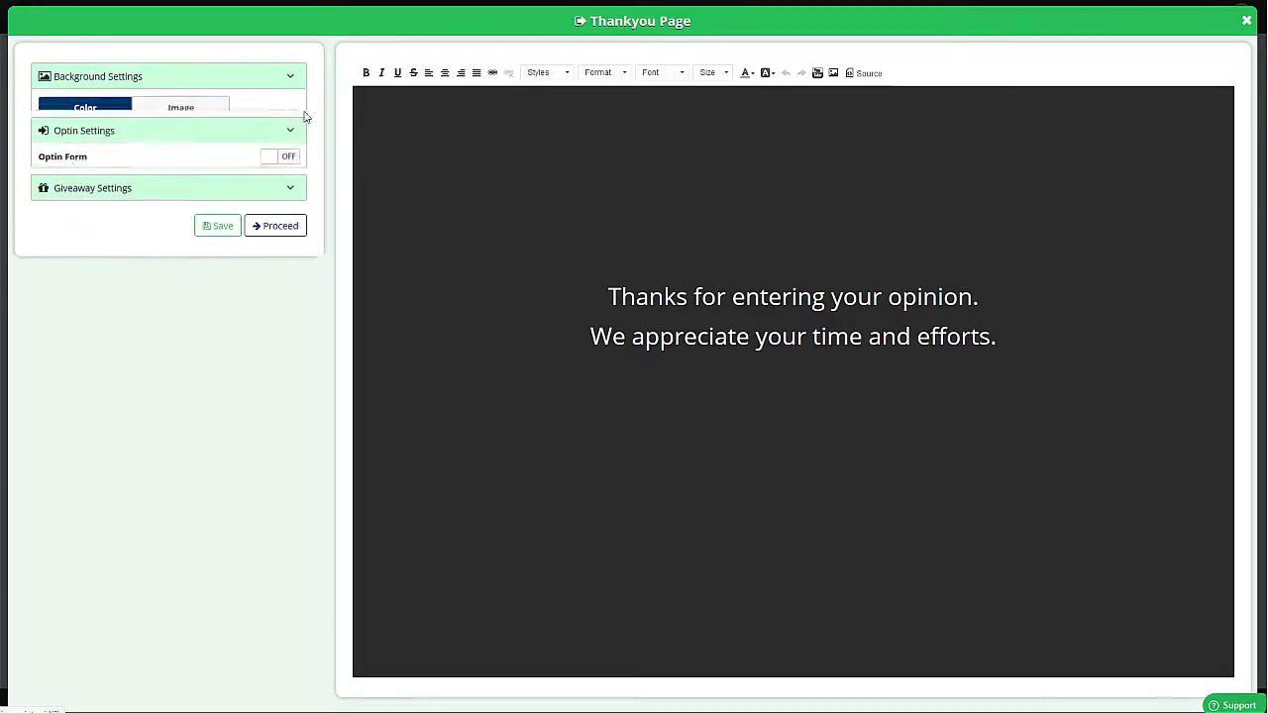
left_click(237, 213)
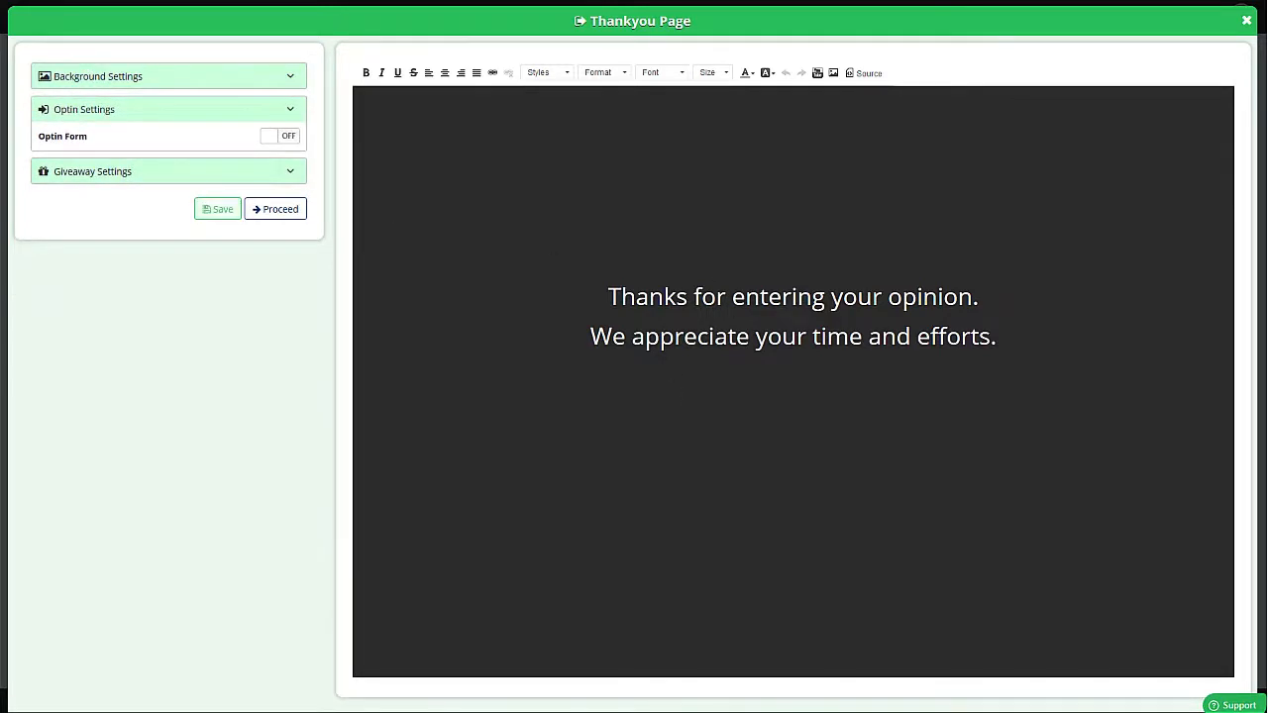
left_click(284, 137)
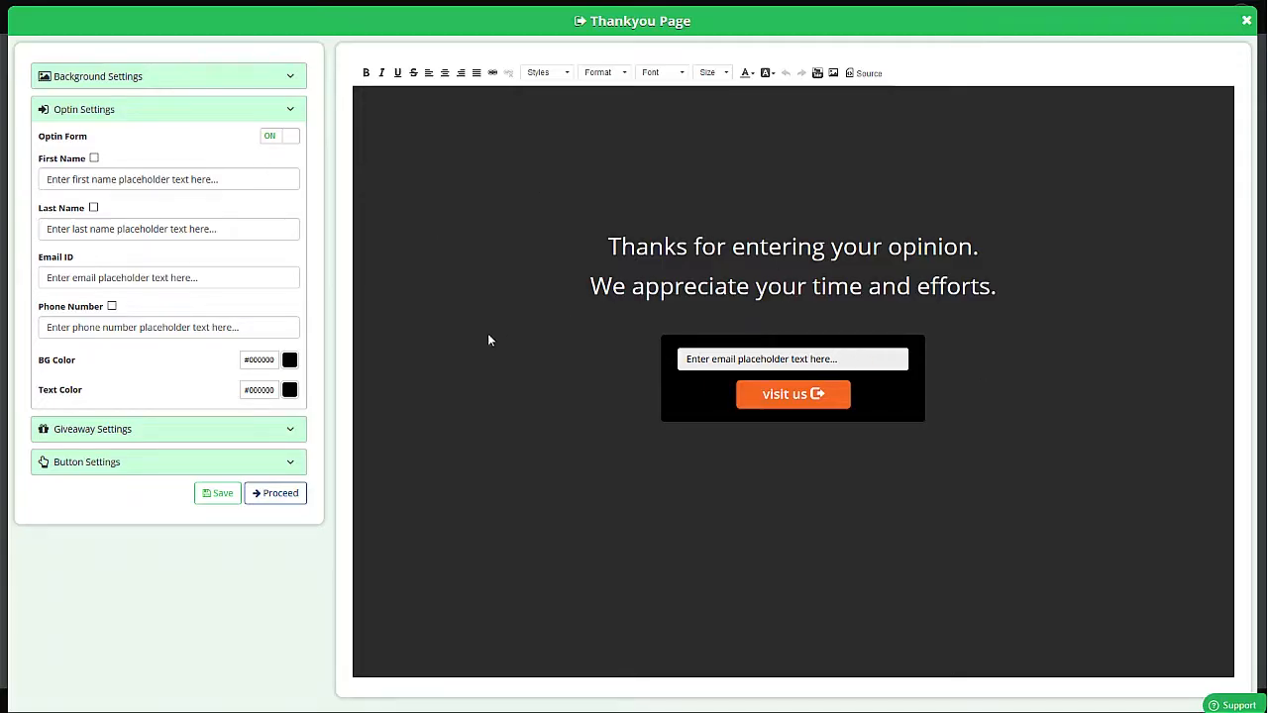
left_click(277, 139)
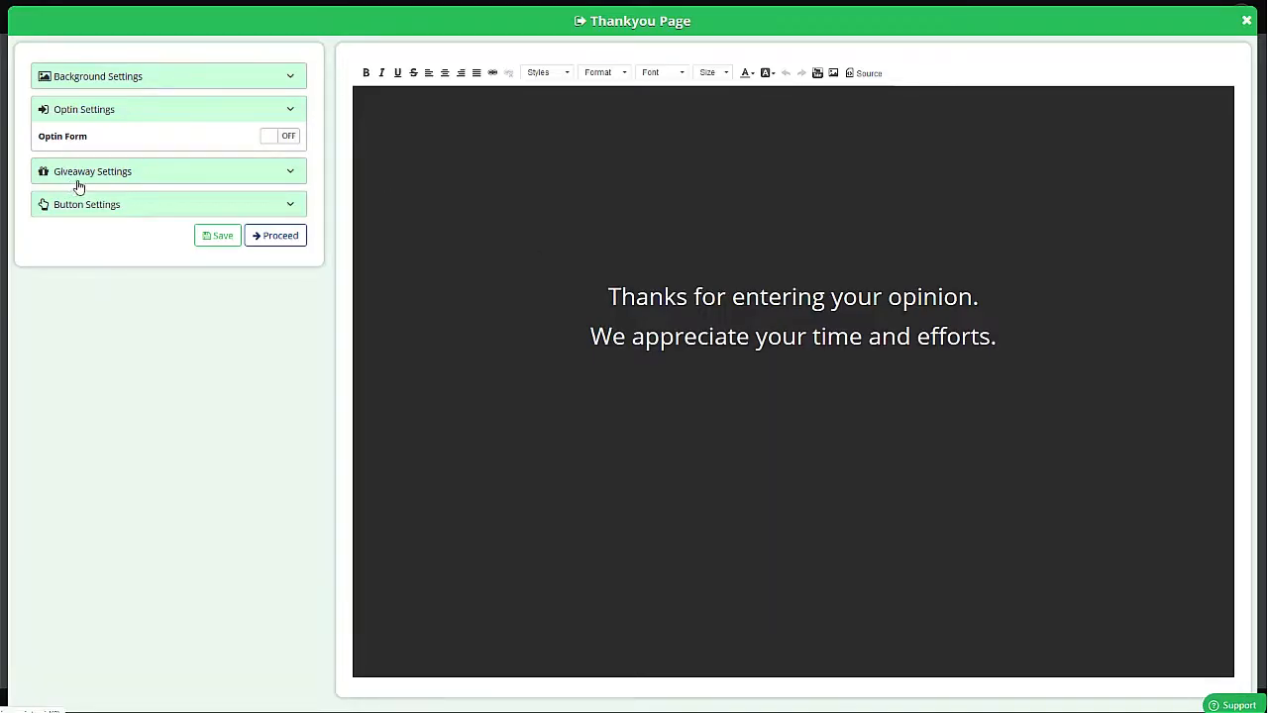
- Turn on the thank-you page giveaway and set its button text to "Download Now"
left_click(147, 176)
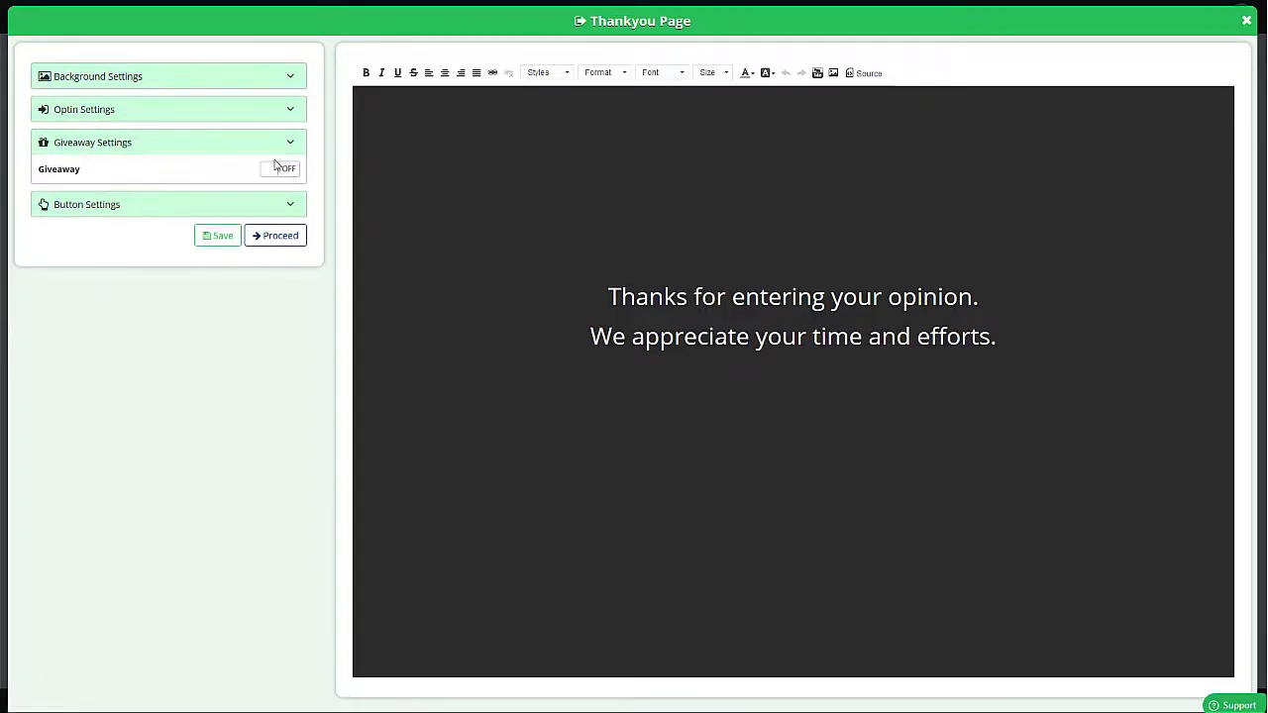
left_click(280, 168)
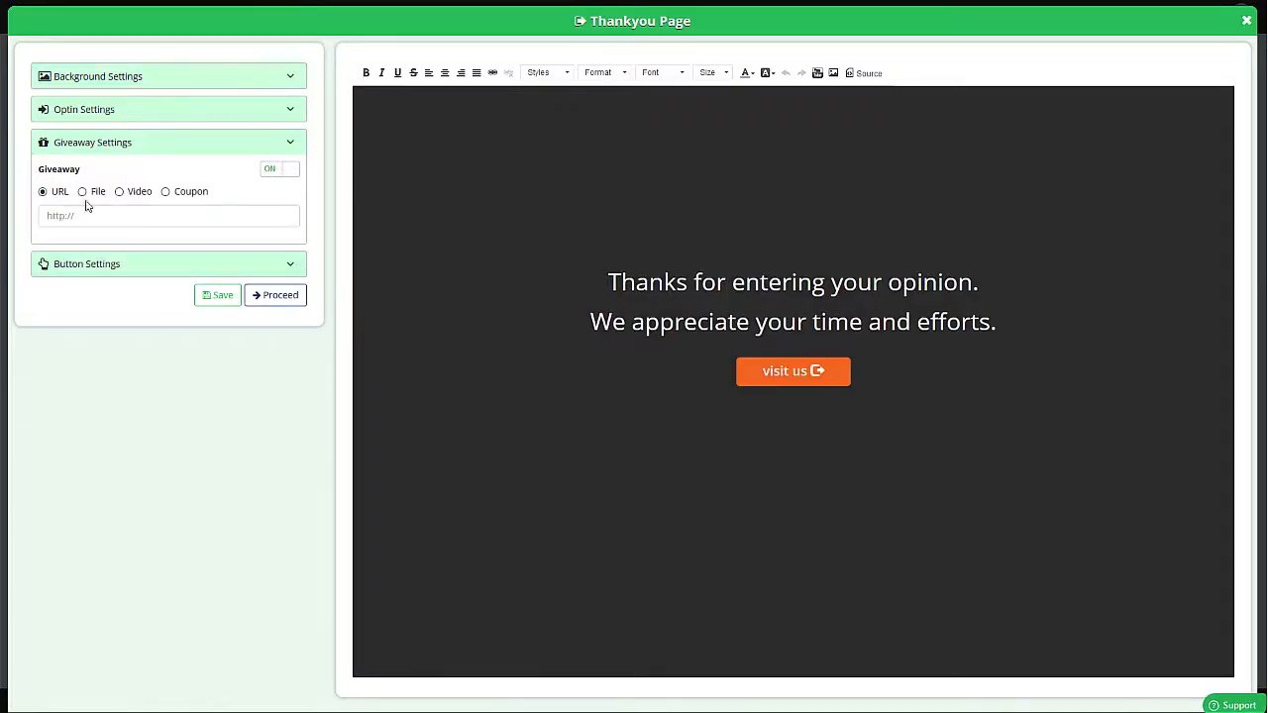
left_click(115, 274)
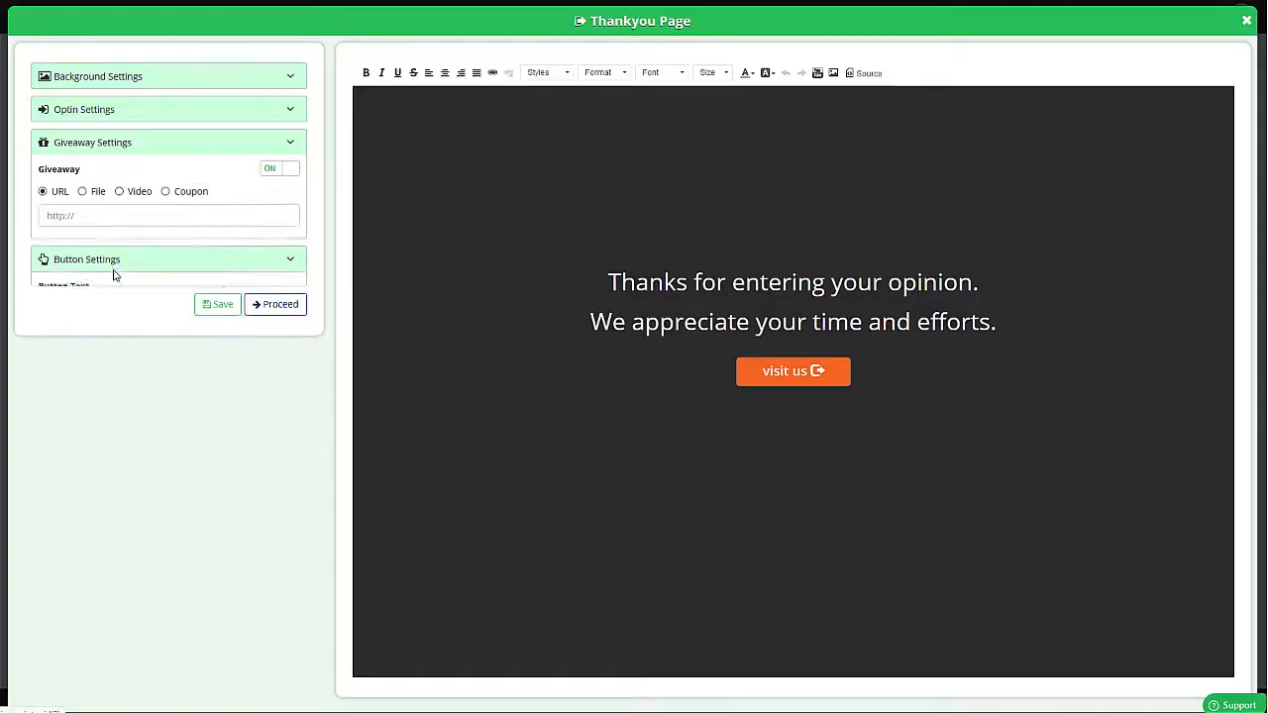
triple_click(99, 228)
type("Dow")
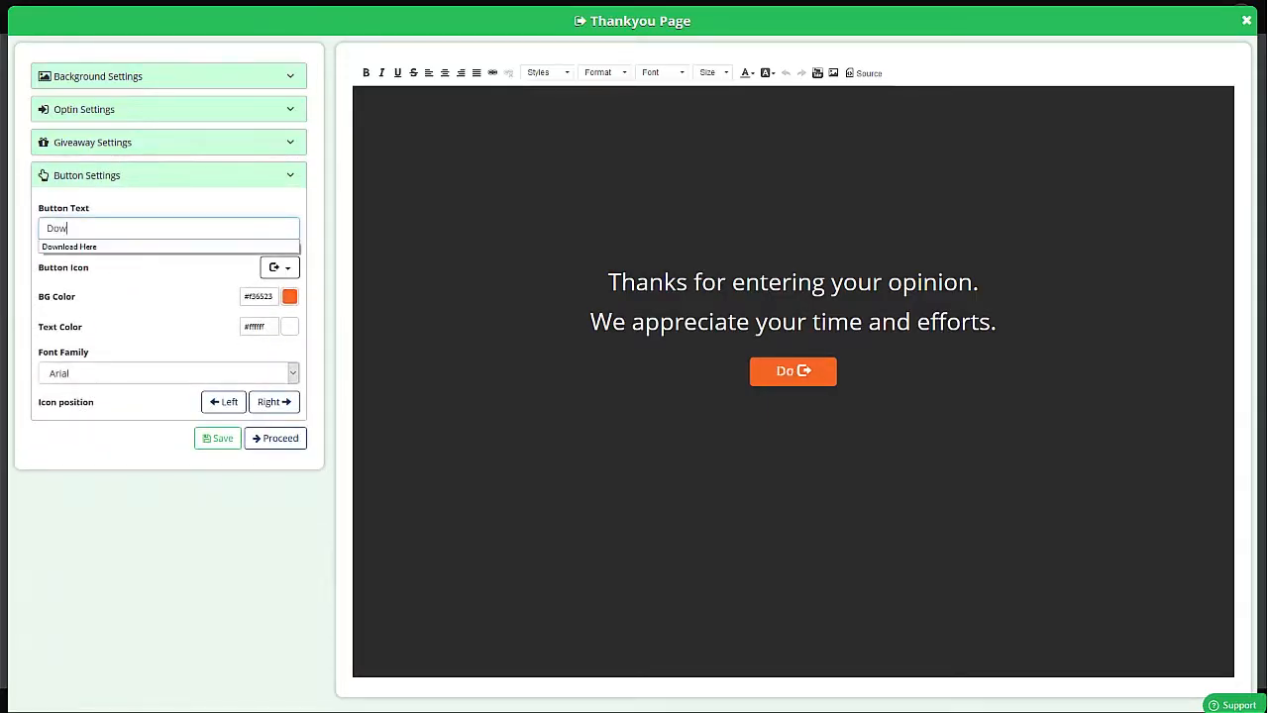
type("nload Now")
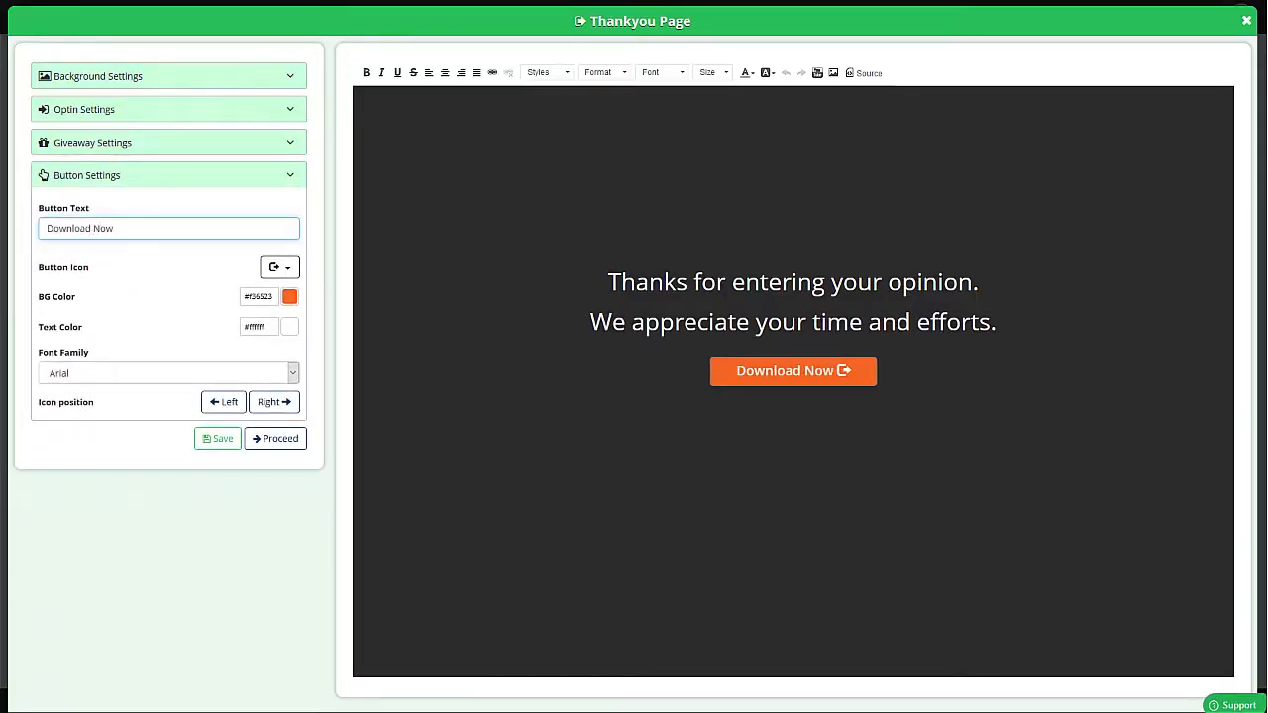
- Open the thank-you page giveaway settings and review the URL, File and Video giveaway types
left_click(131, 146)
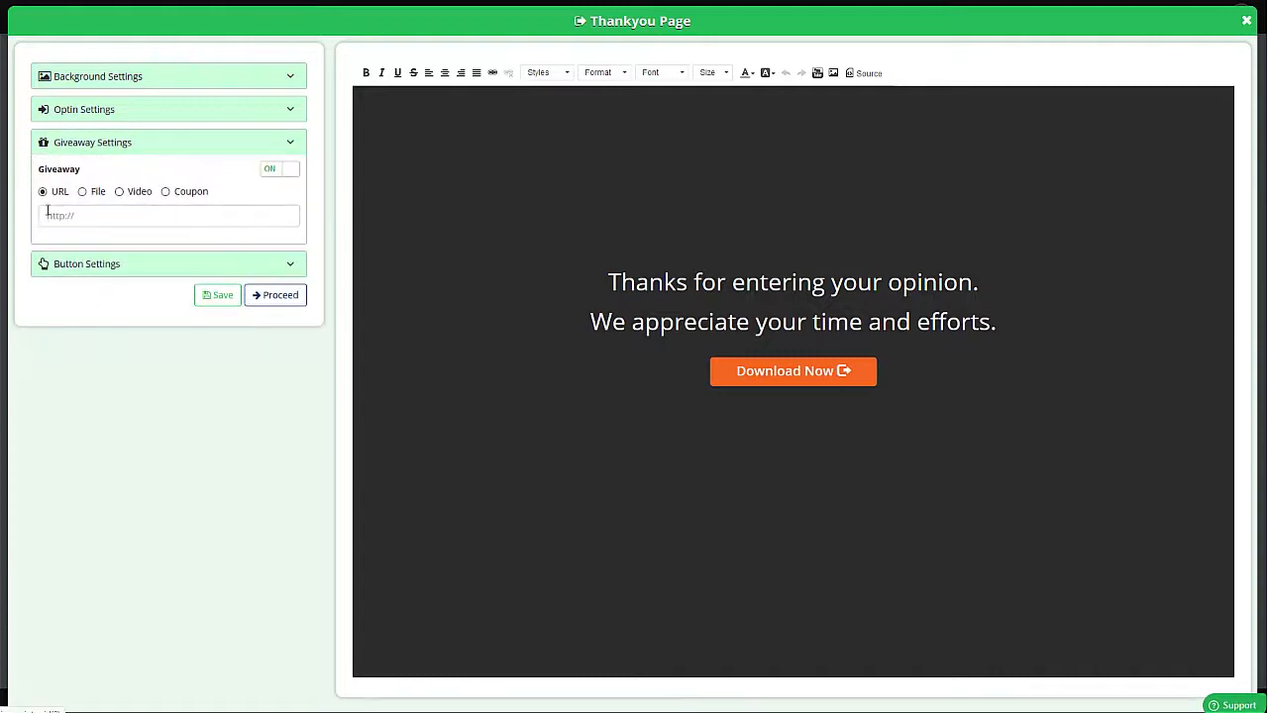
left_click(92, 219)
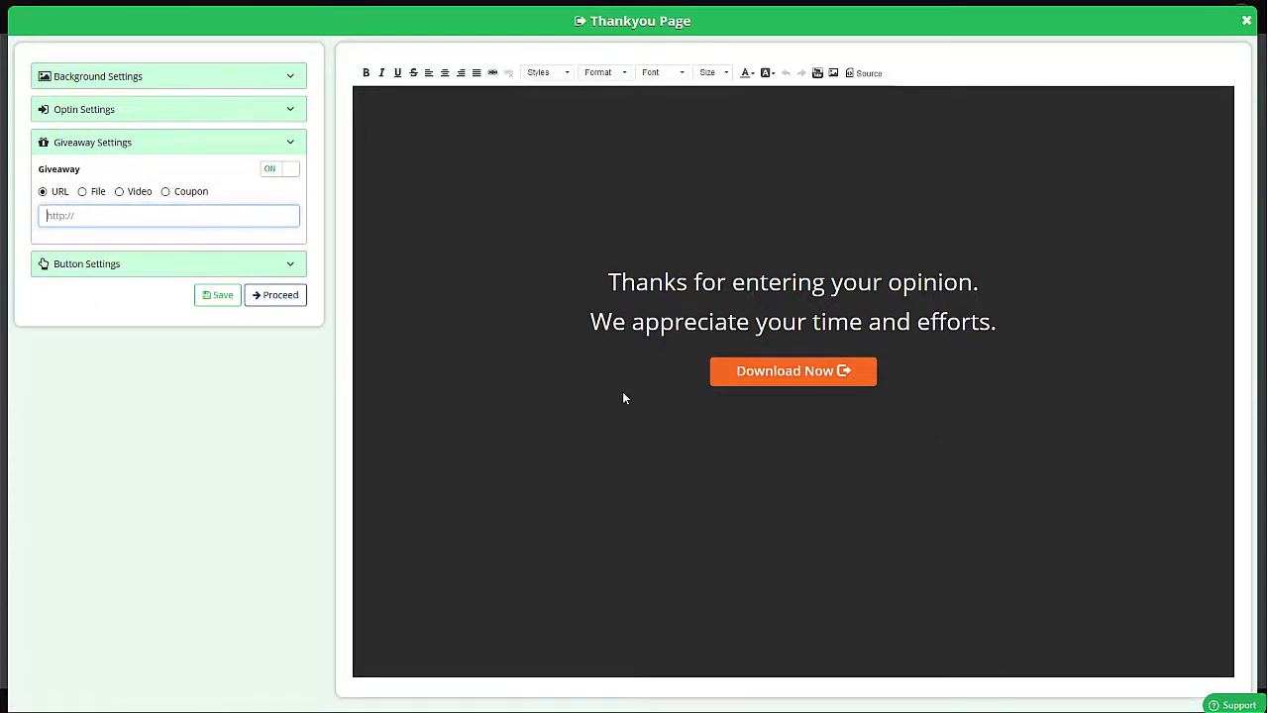
left_click(83, 192)
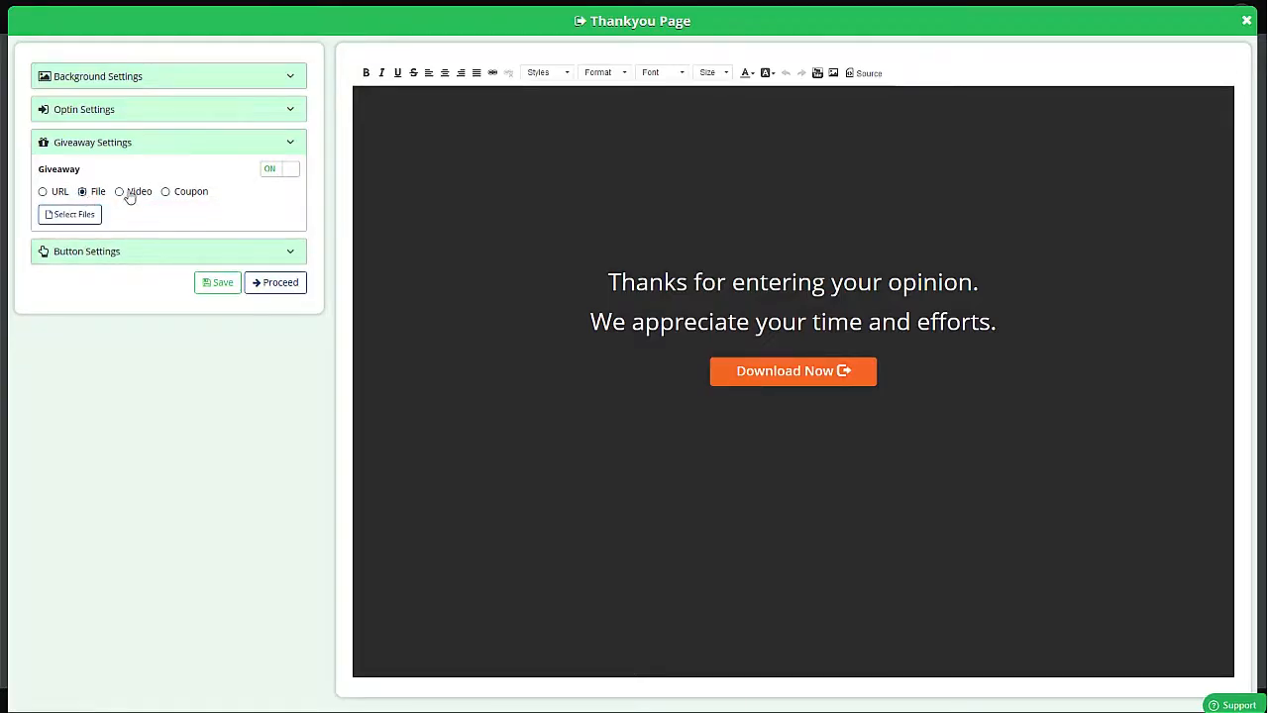
left_click(125, 193)
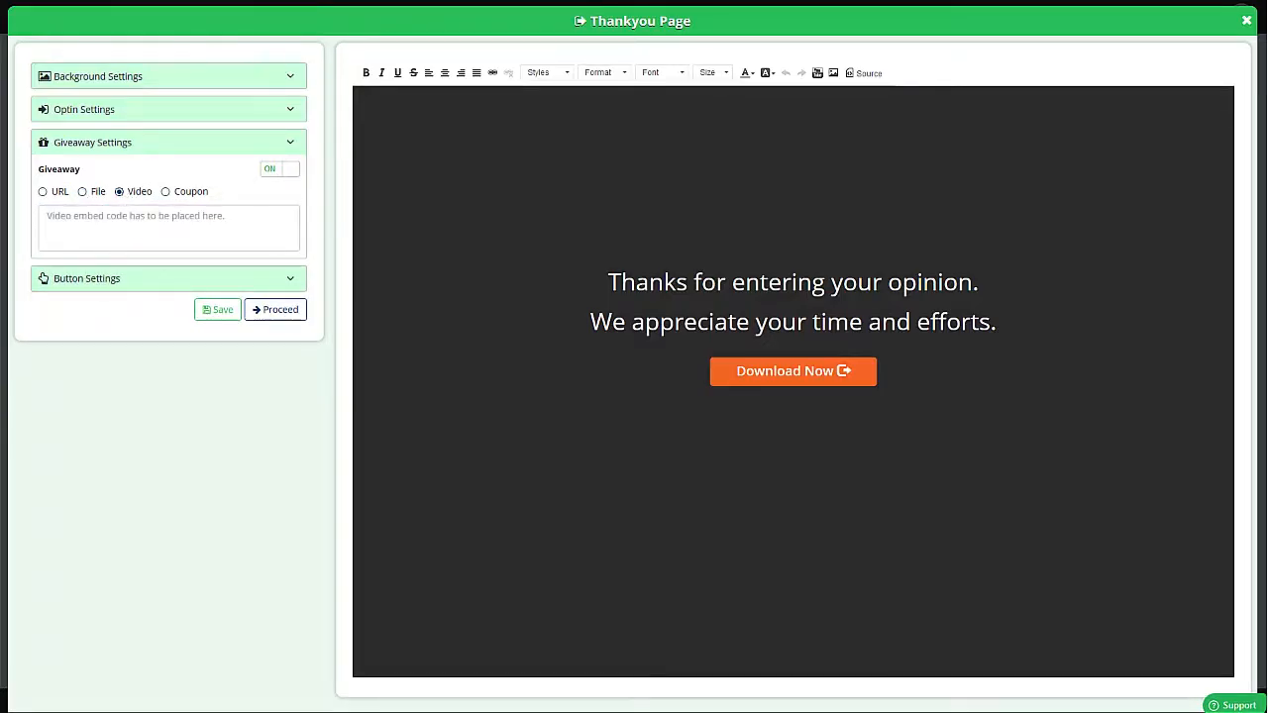
- Try pasting a video embed code as the giveaway, then clear it again
left_click(189, 233)
key("ctrl+v")
left_click(523, 245)
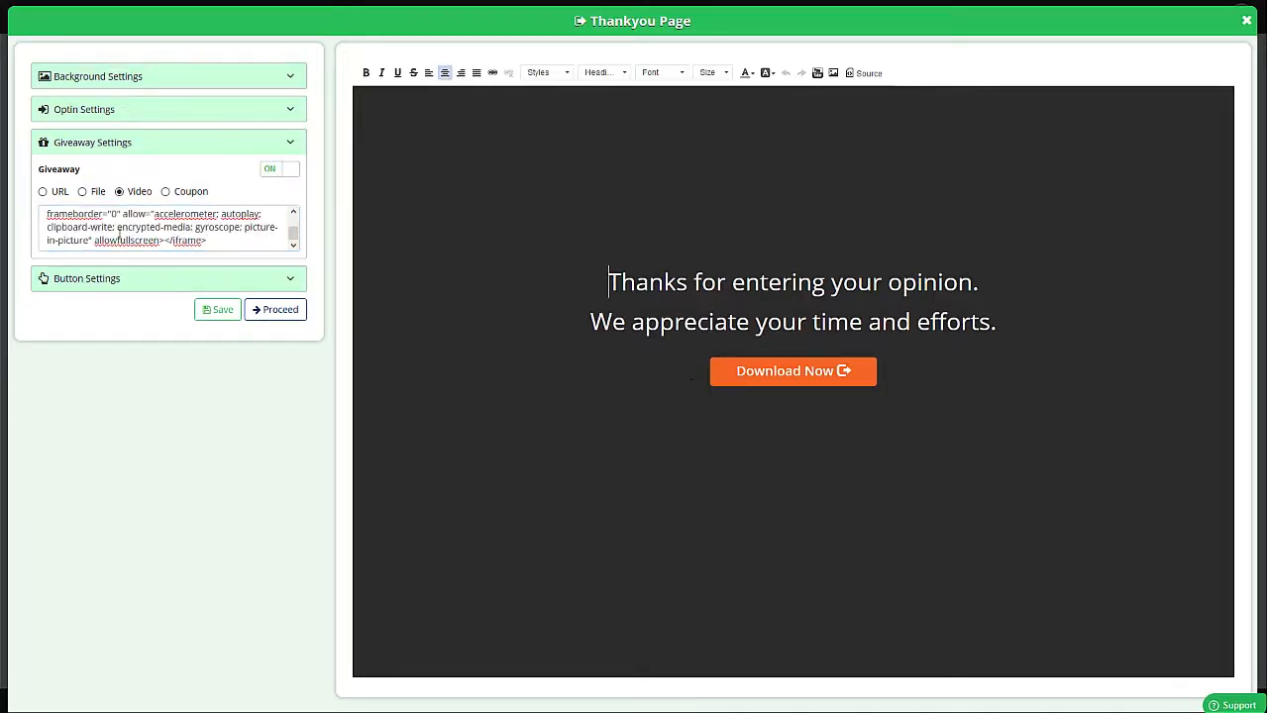
left_click(150, 228)
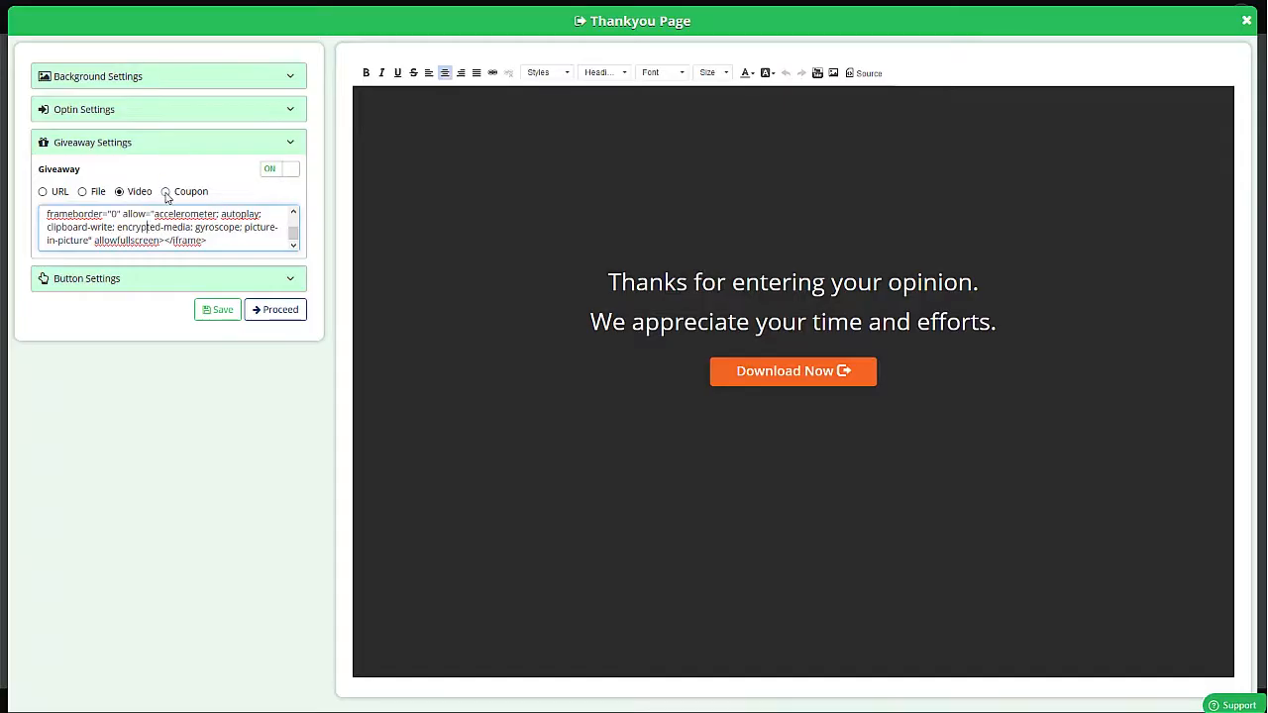
key("ctrl+a")
key("BackSpace")
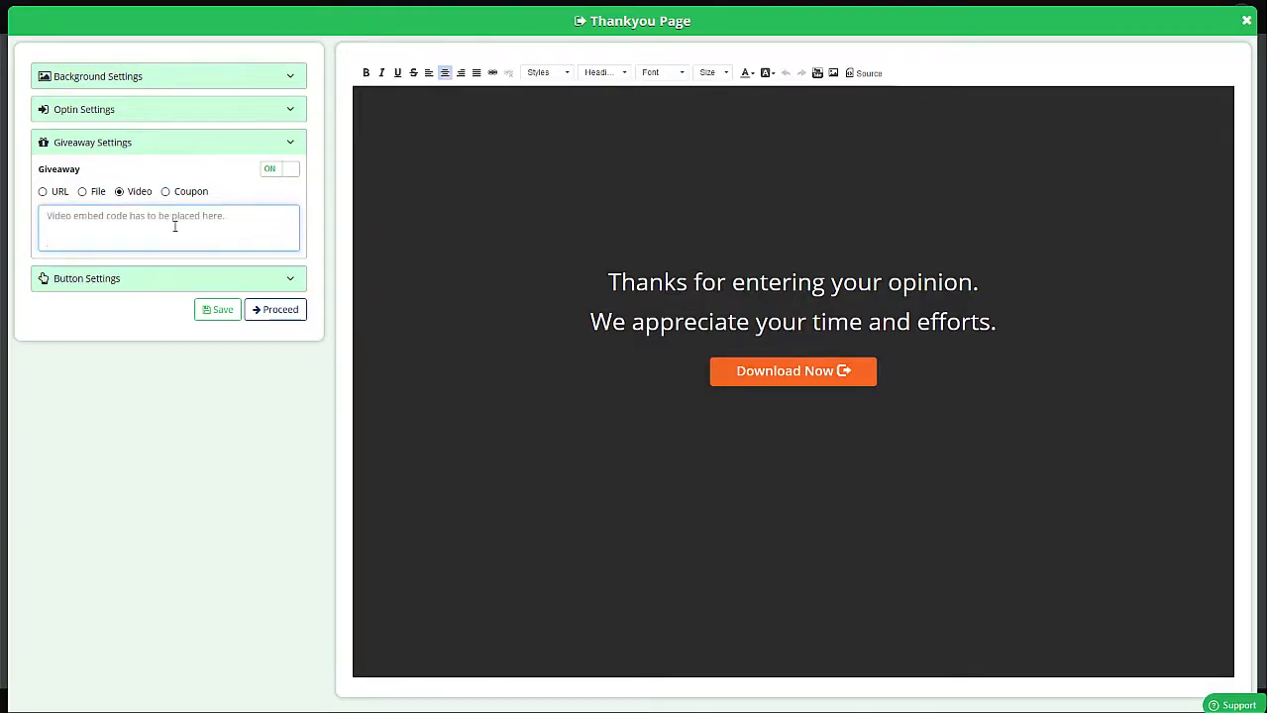
- Make the giveaway a coupon with message "Get 10% off on your next visit" and code 10OFF, save it and leave the thank-you page editor
left_click(166, 192)
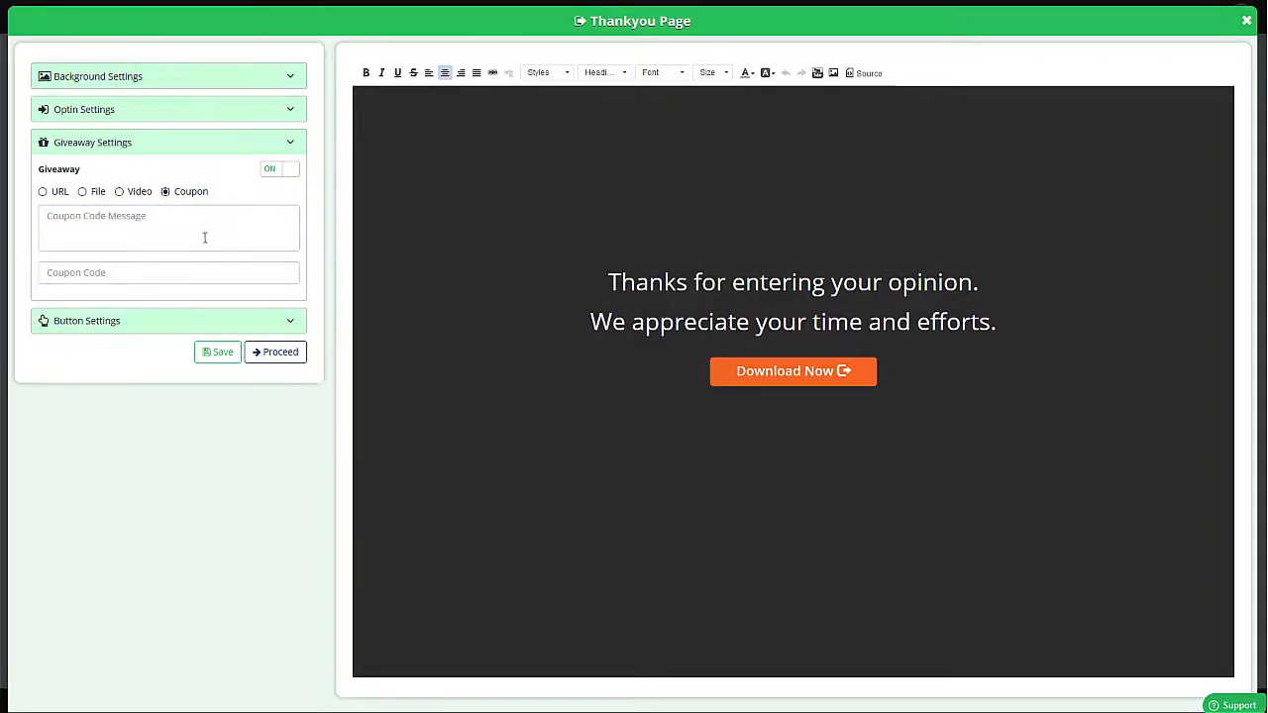
type("Get 10% off on your next visit")
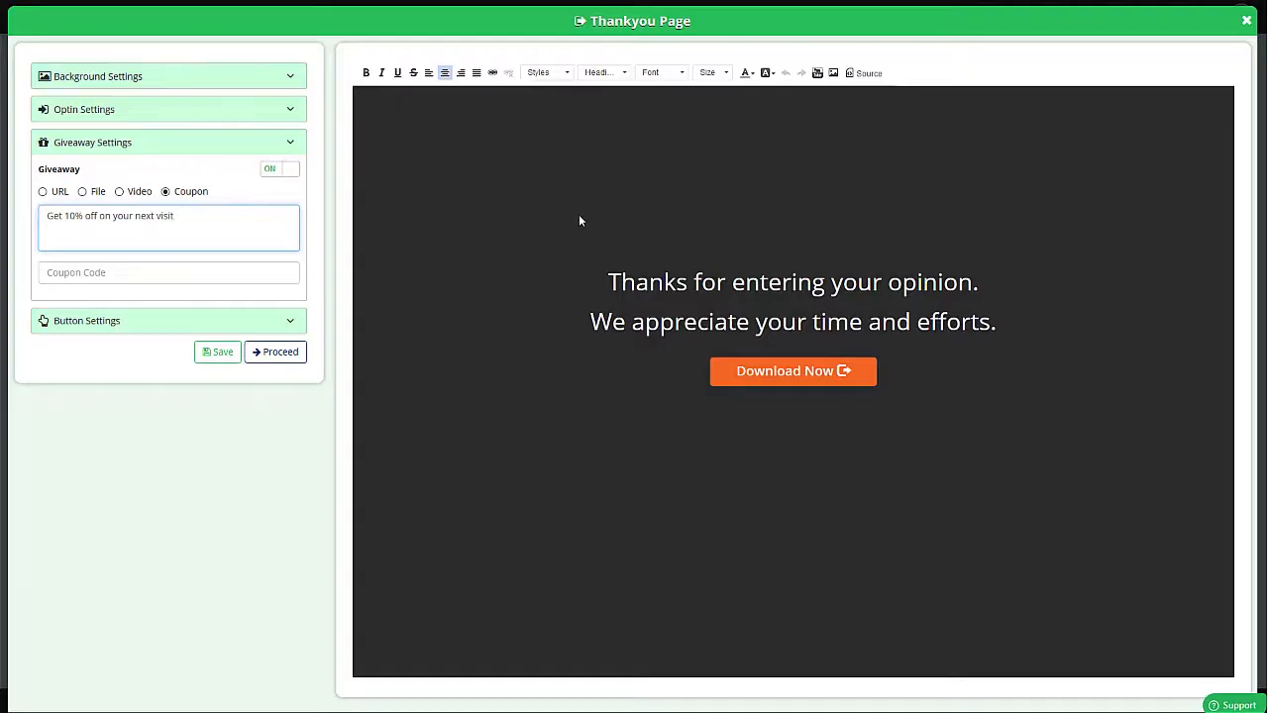
left_click(96, 271)
type("10OFF")
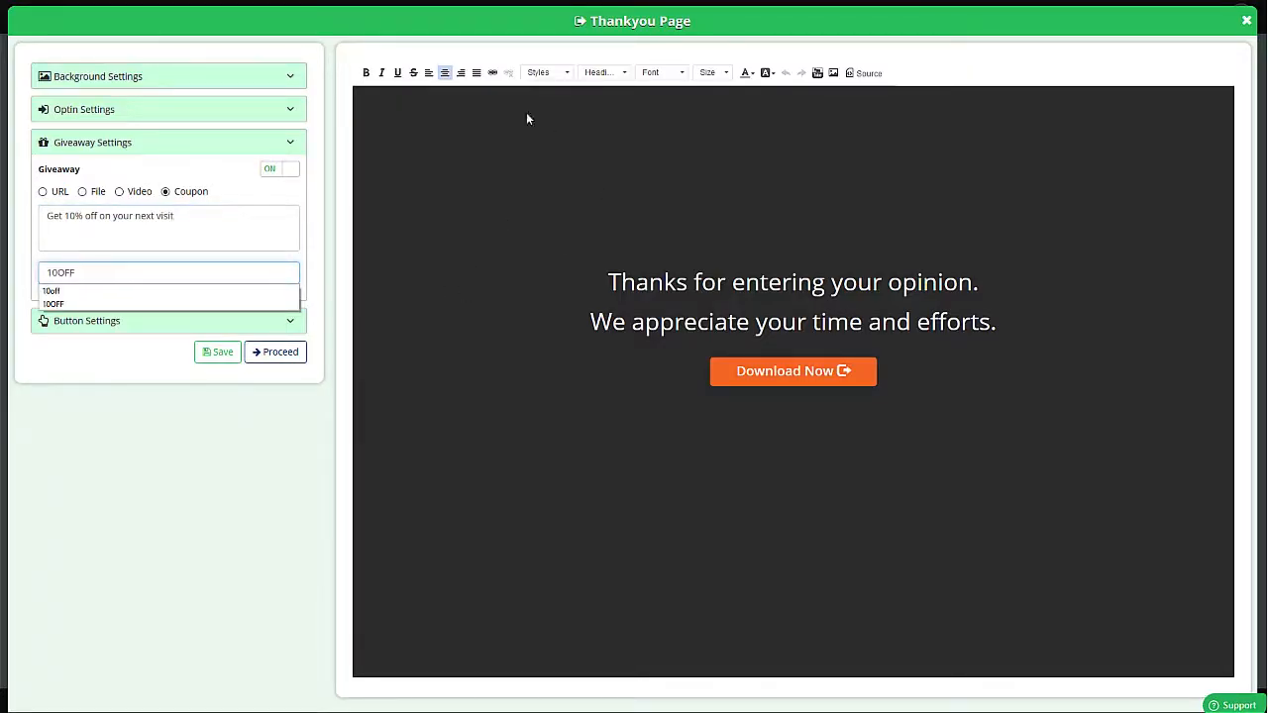
left_click(228, 353)
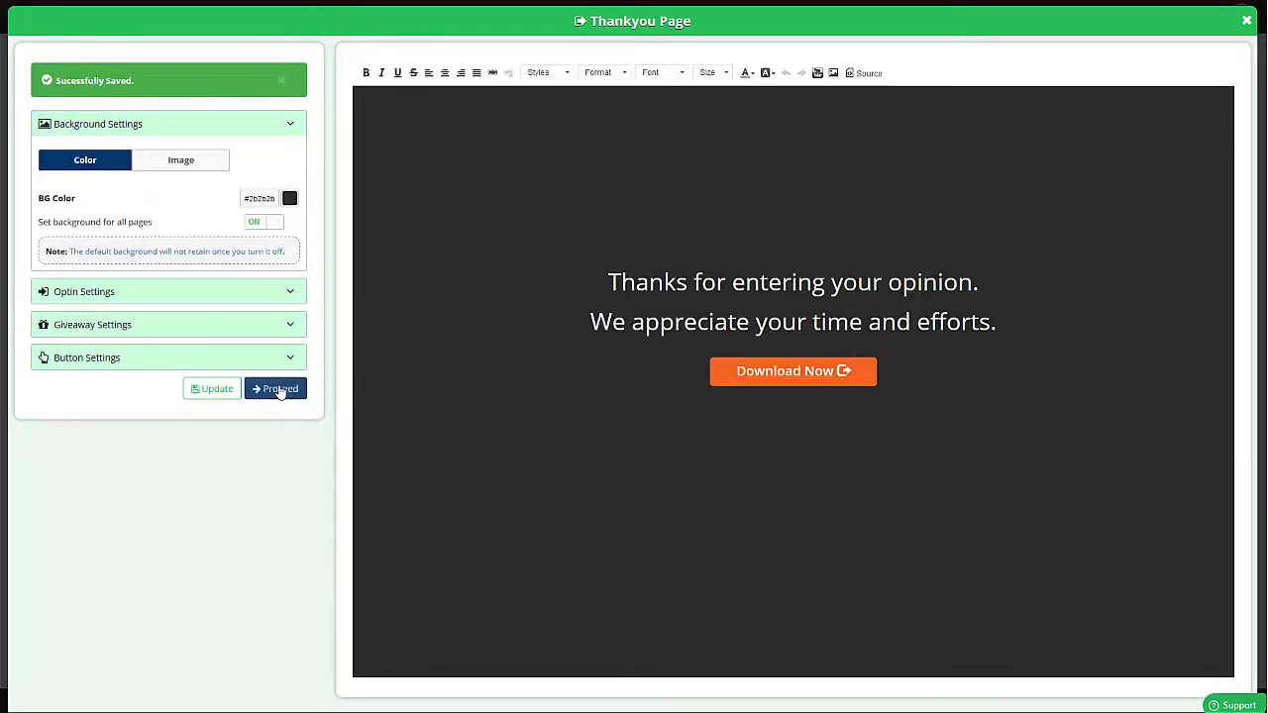
left_click(287, 388)
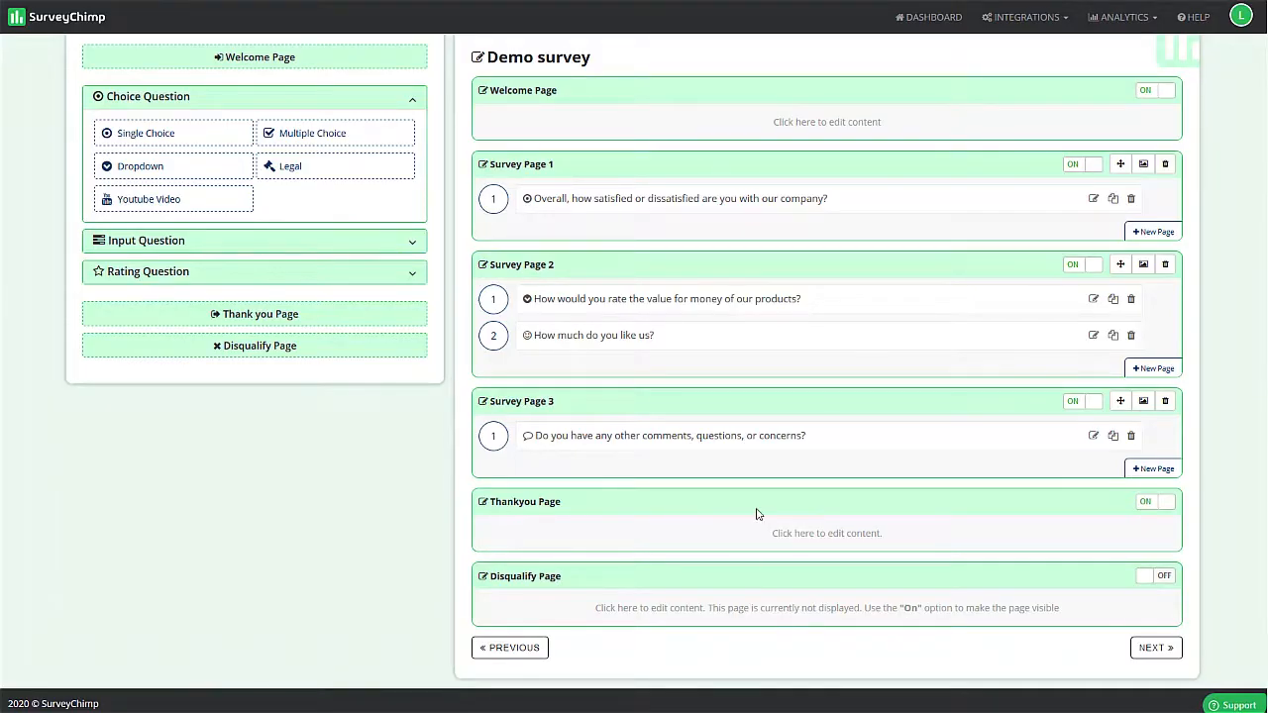
- Look over the survey's pages and continue to the Survey Logic stage
scroll(759, 512, "up", 1)
scroll(791, 602, "down", 1)
left_click(1152, 646)
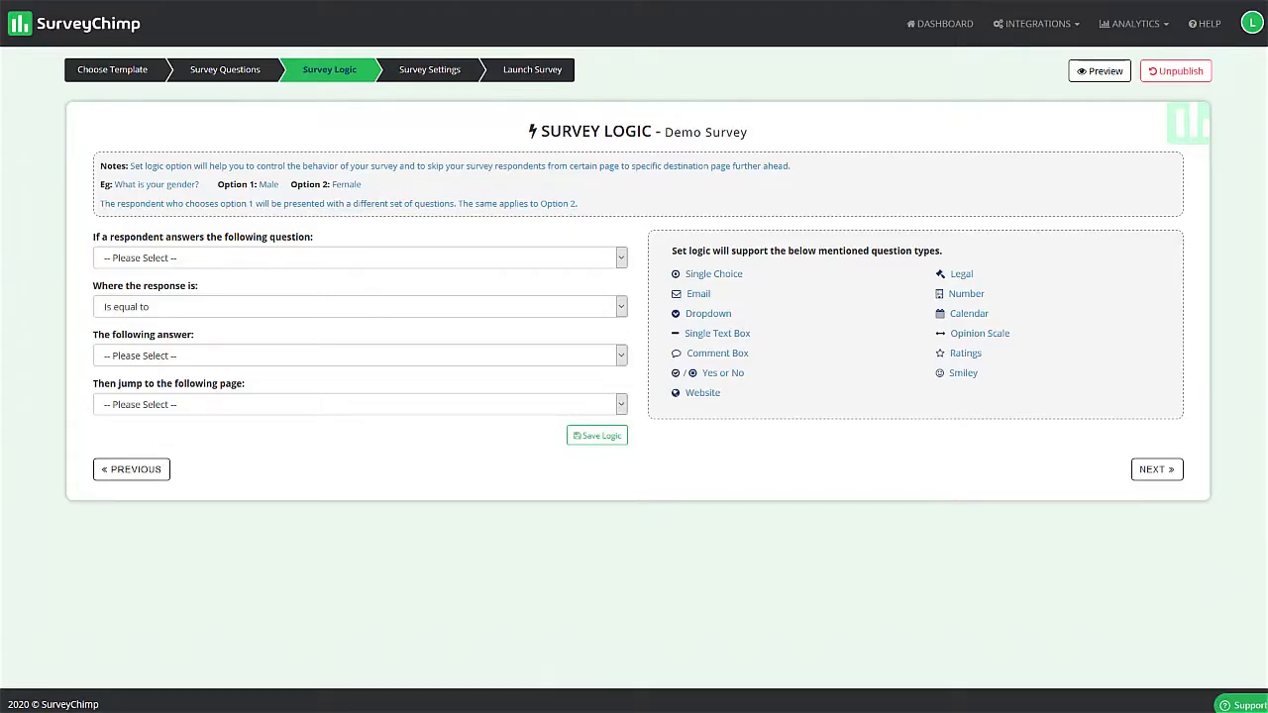
- Try a logic rule for the overall satisfaction question where the answer is equal to Very Satisfied, and check the jump destinations
left_click(104, 259)
left_click(130, 295)
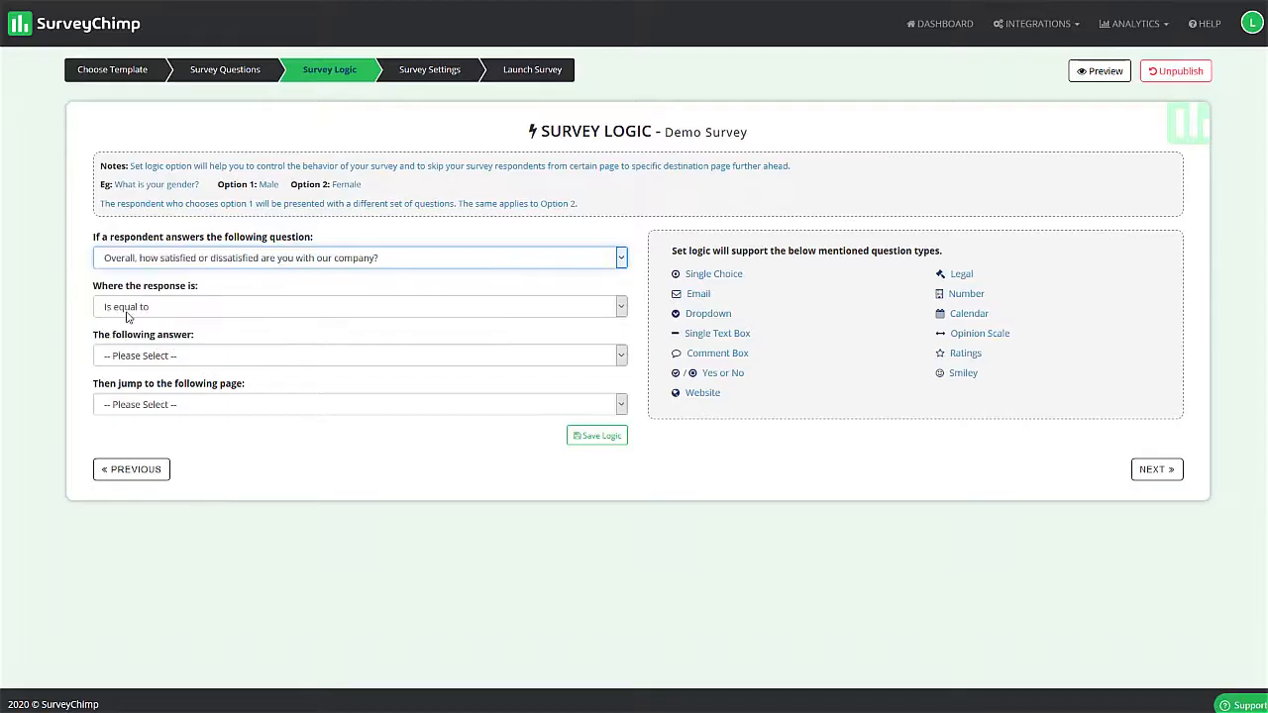
left_click(127, 314)
left_click(149, 327)
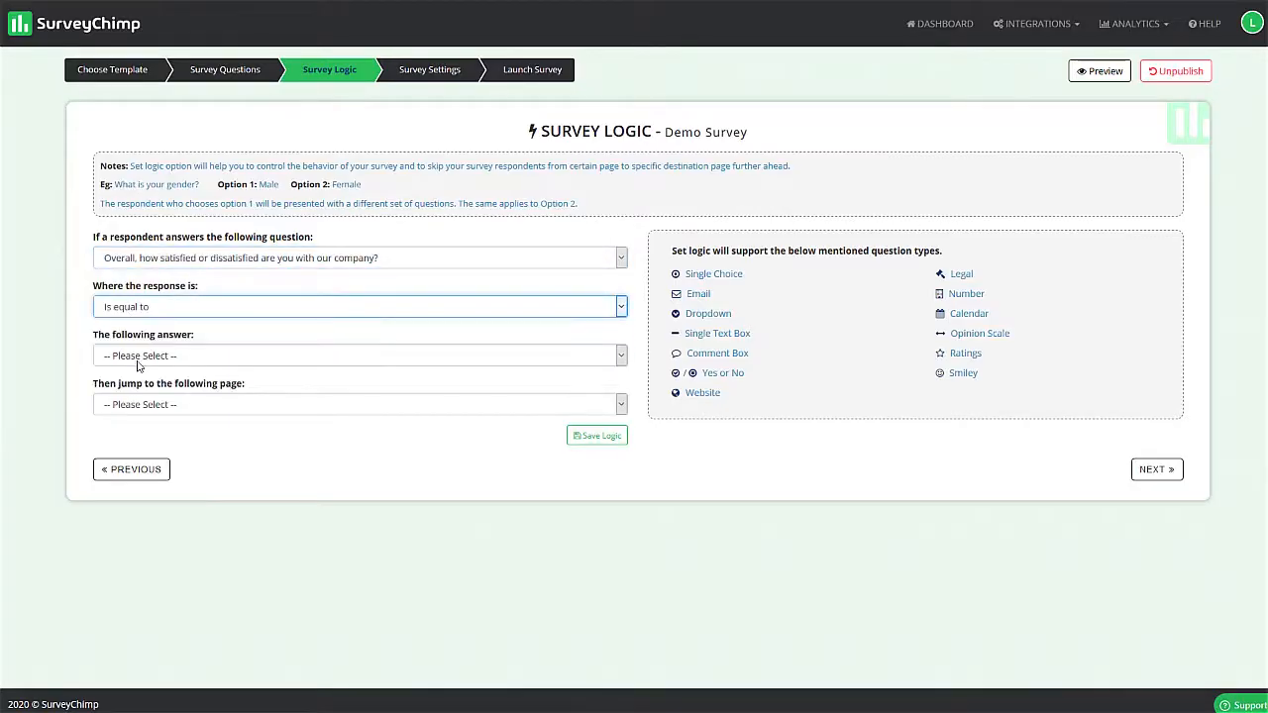
left_click(188, 358)
left_click(129, 392)
left_click(204, 412)
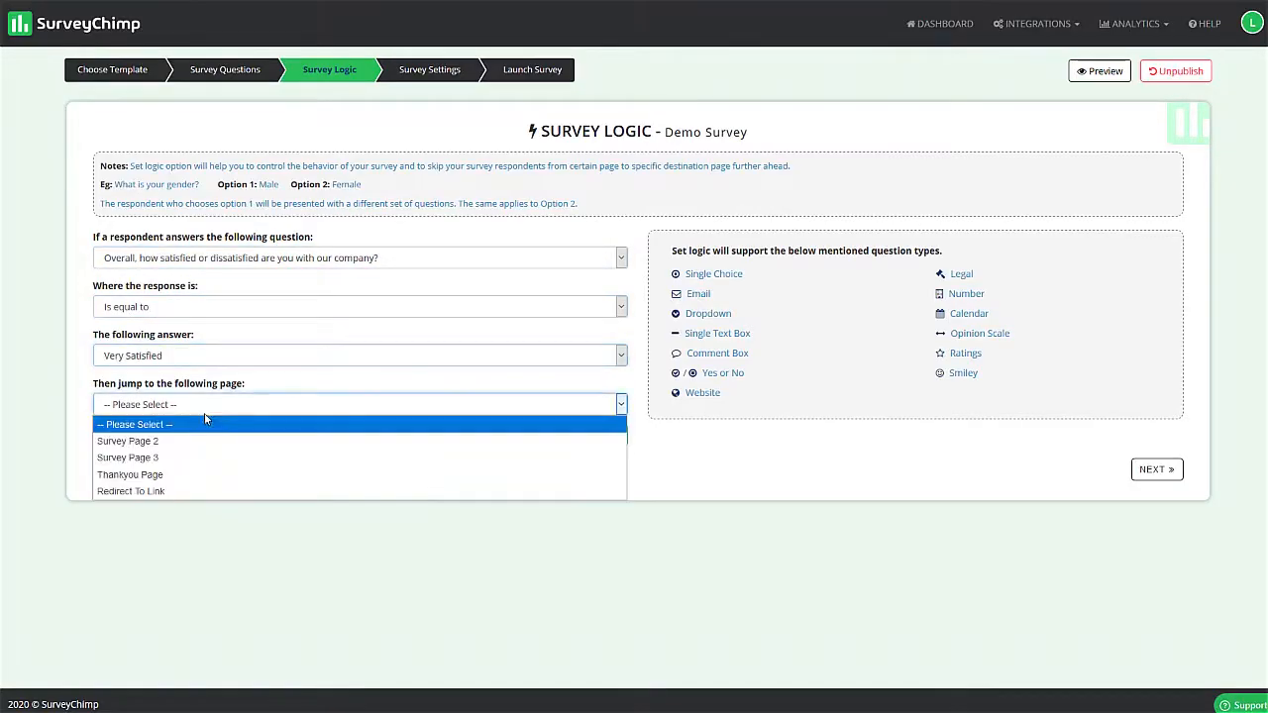
left_click_drag(97, 386, 207, 393)
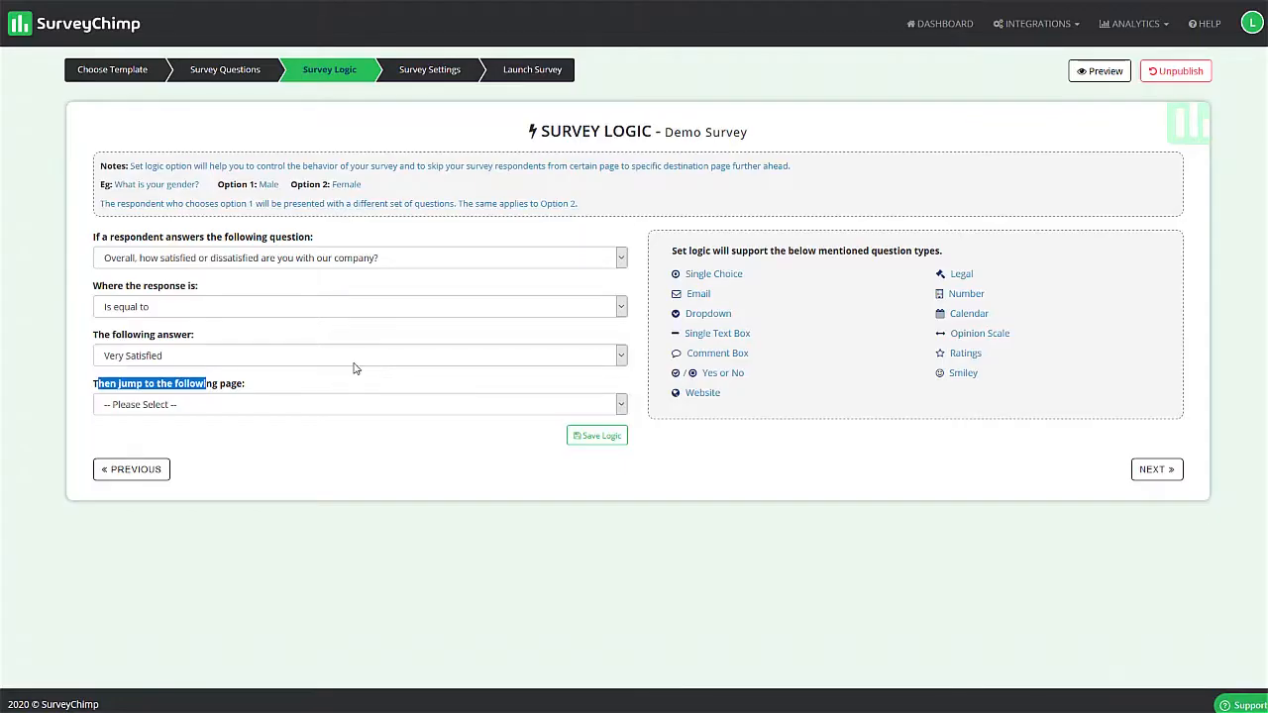
left_click(222, 392)
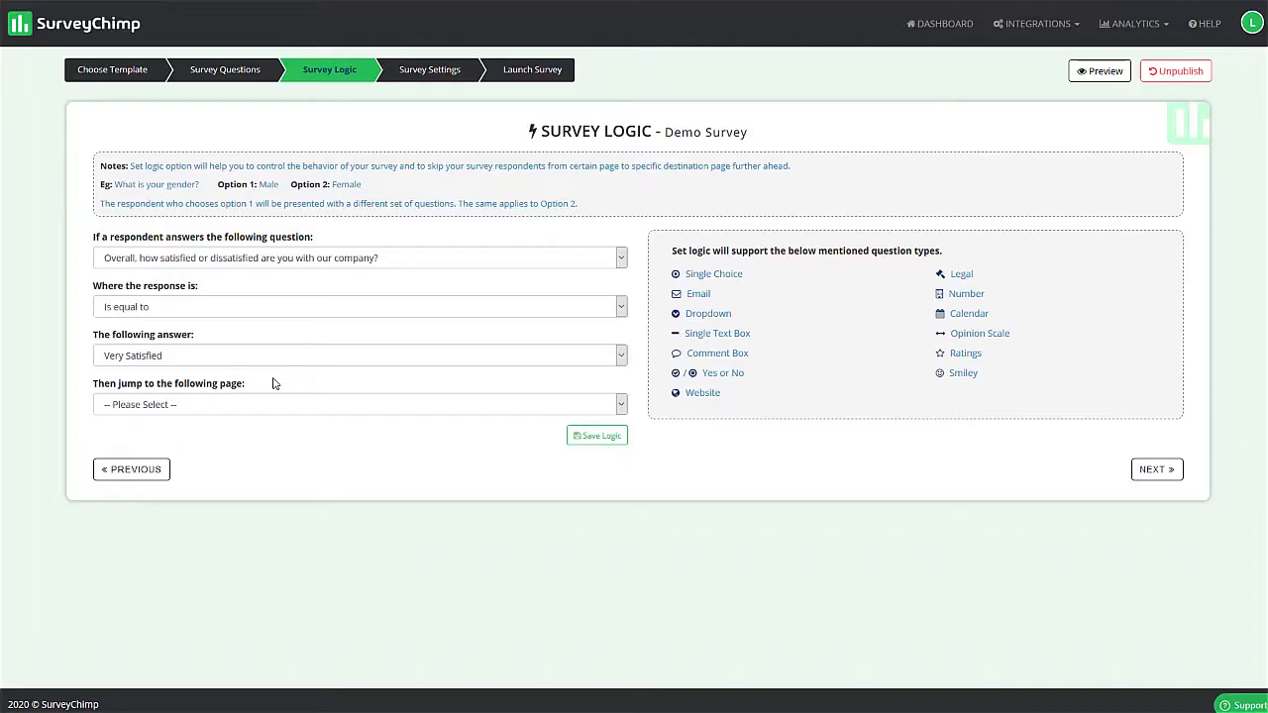
- Reset the logic rule's question to "Please Select" to clear the unsaved rule
left_click(214, 259)
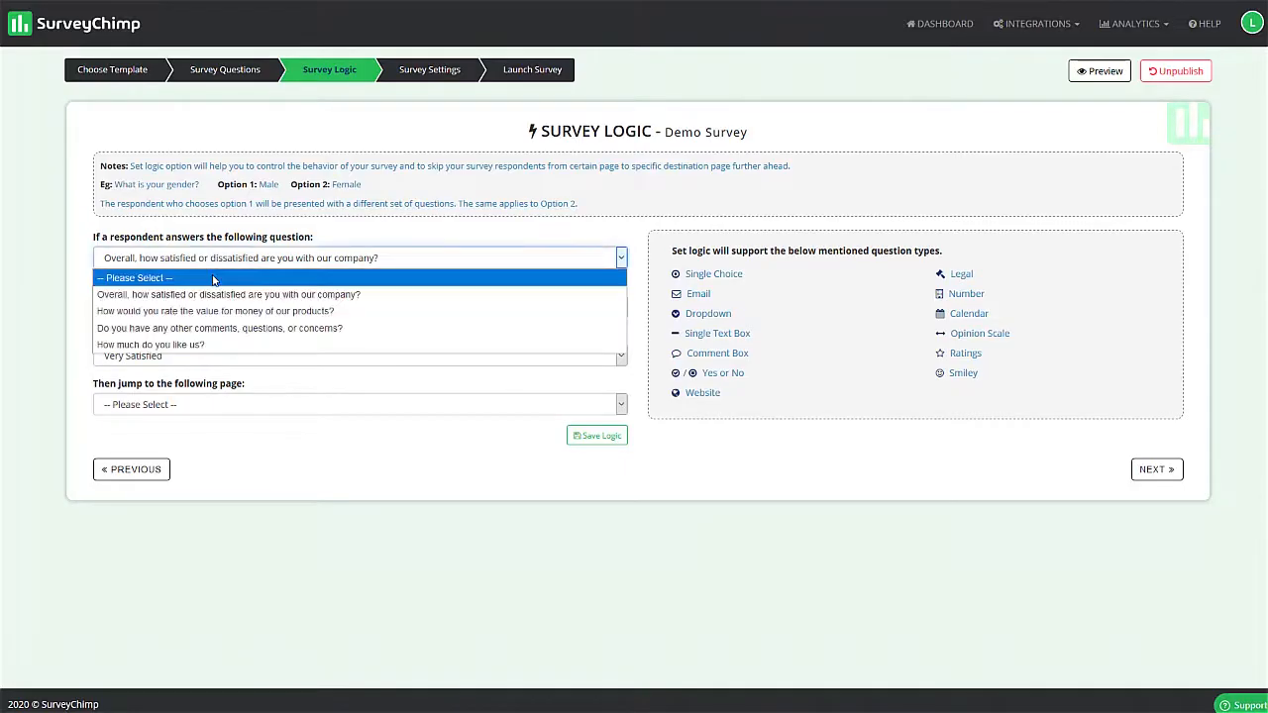
left_click(213, 278)
left_click_drag(216, 287, 170, 288)
left_click(225, 284)
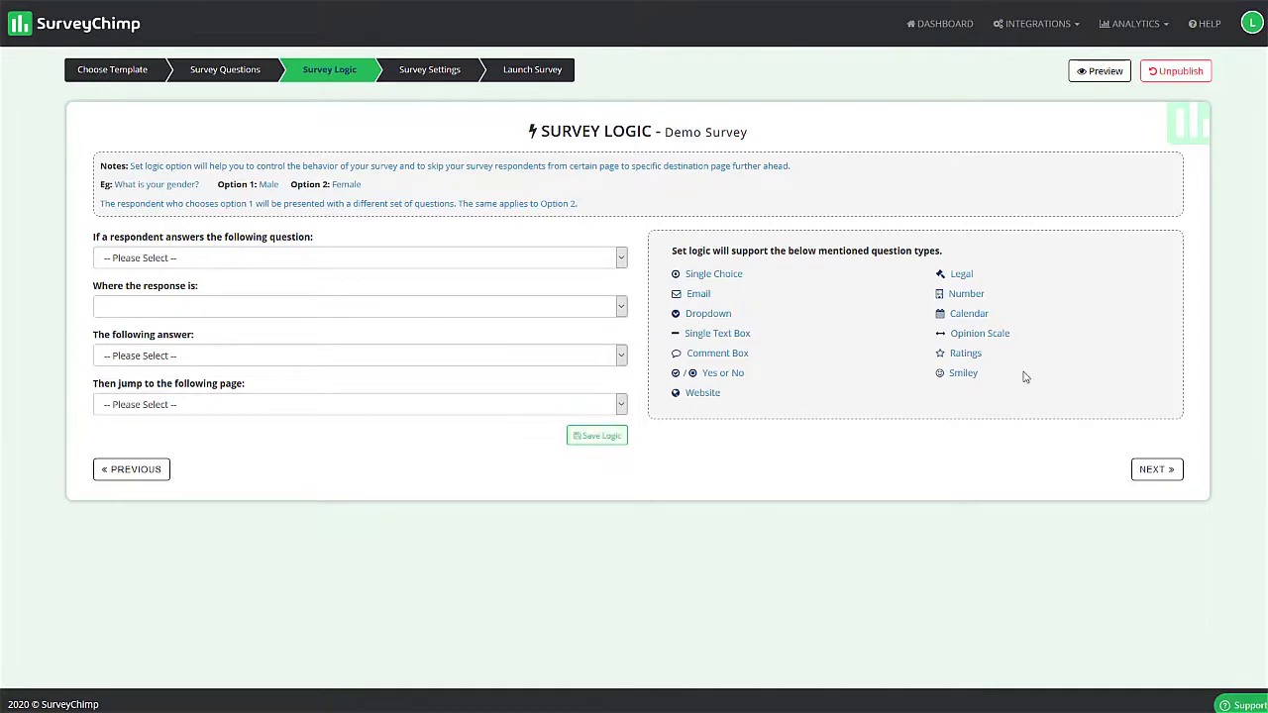
- Continue to Survey Settings, keep the progress bar at the top of the survey page and set its background color to green #51d457
left_click(1153, 472)
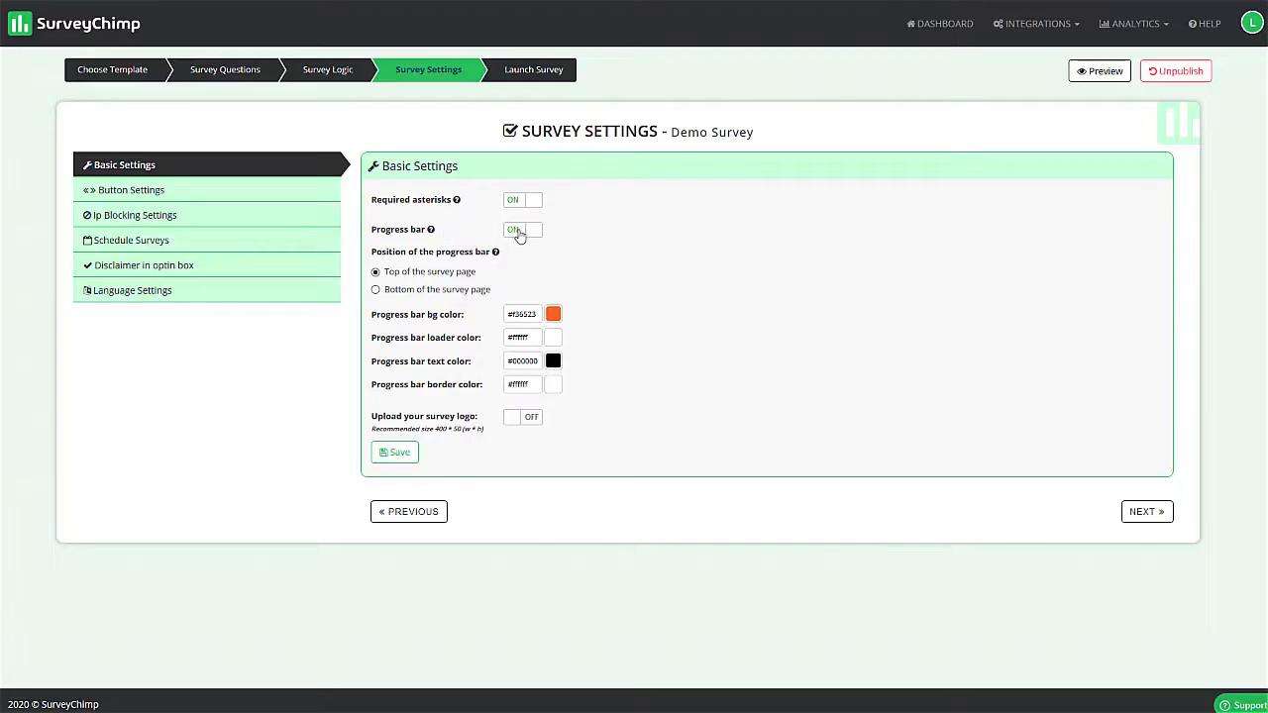
left_click(382, 288)
left_click(378, 273)
left_click(553, 317)
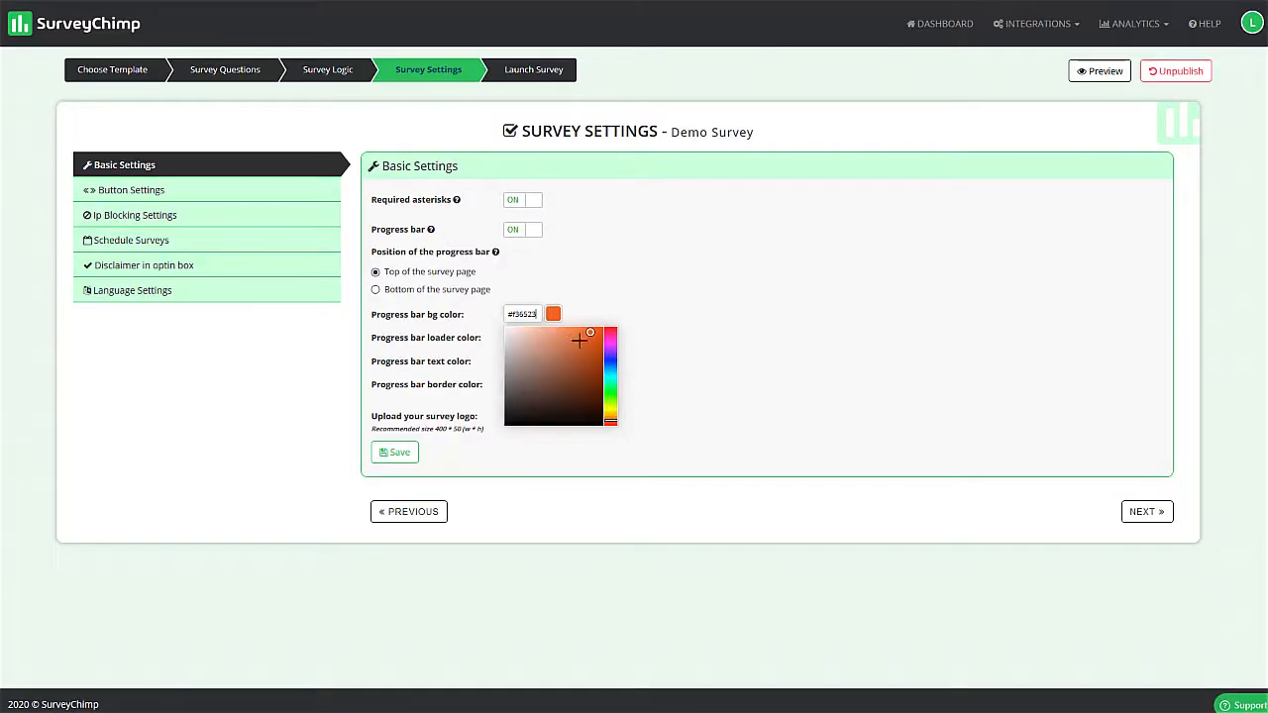
left_click(609, 393)
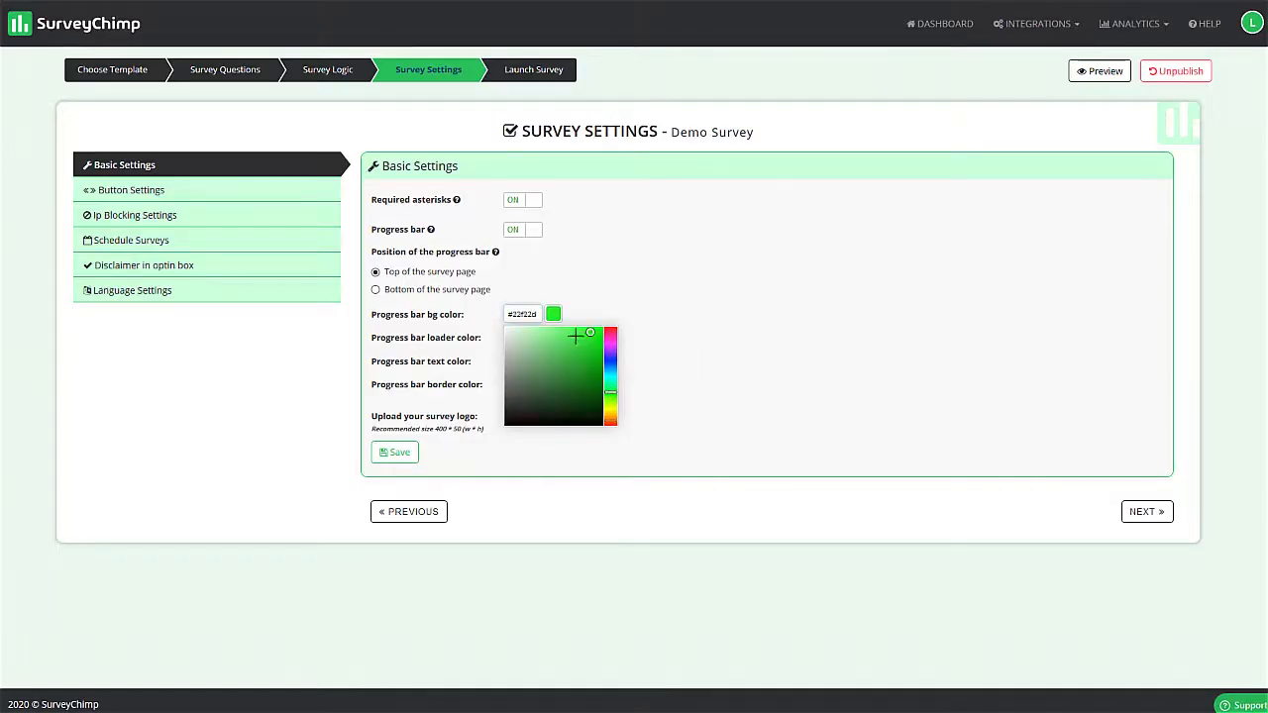
left_click_drag(591, 337, 565, 343)
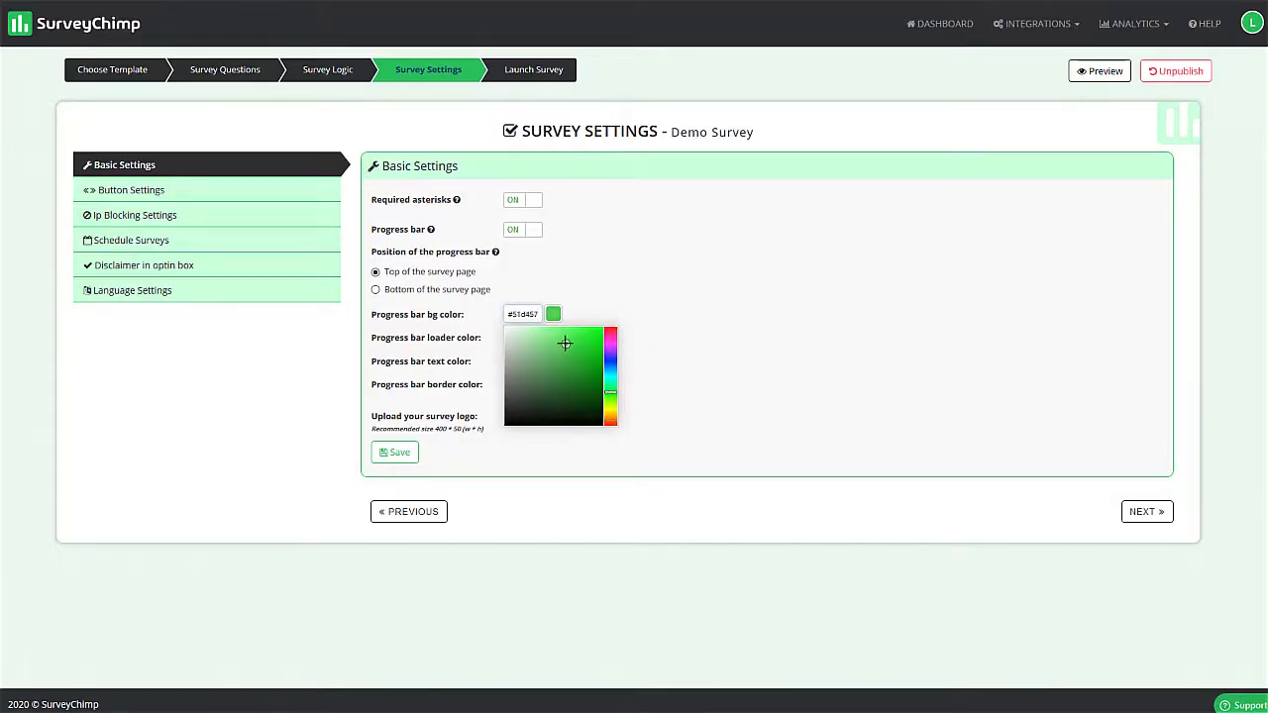
left_click(607, 307)
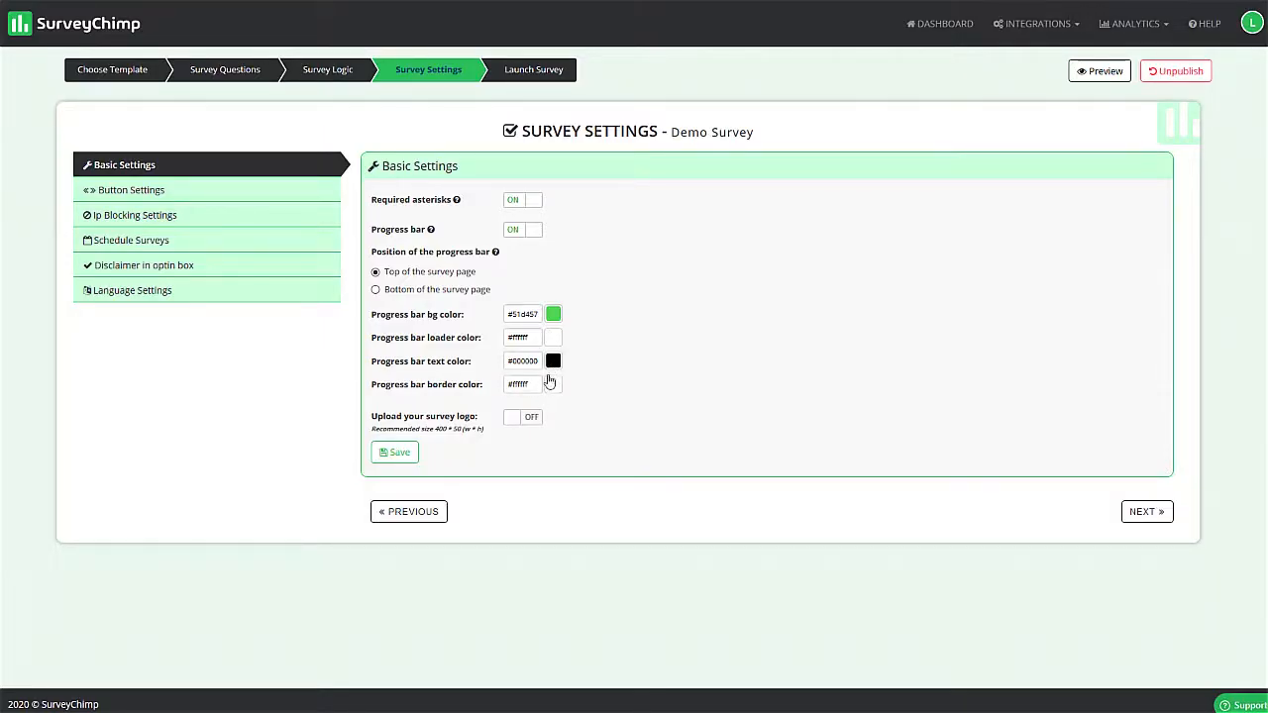
- Set the progress bar text color to white #ffffff and save the basic settings
left_click(552, 365)
left_click_drag(533, 399, 512, 361)
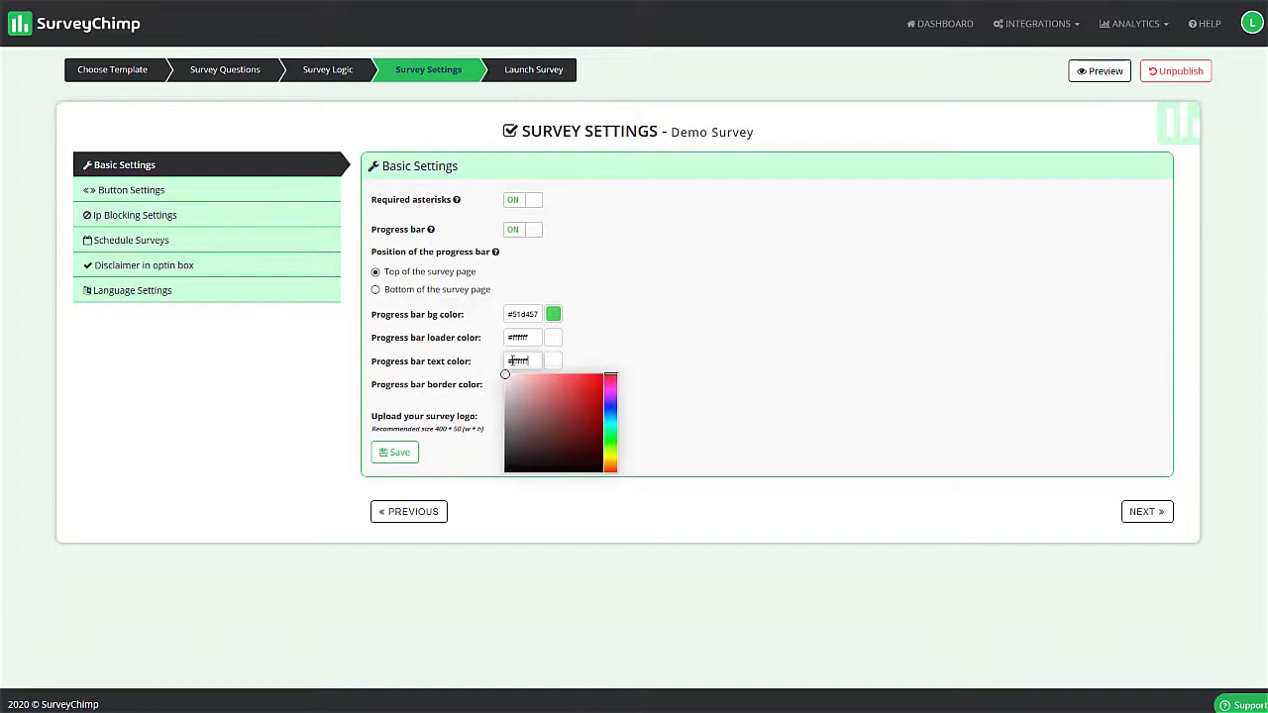
left_click(643, 353)
left_click(394, 453)
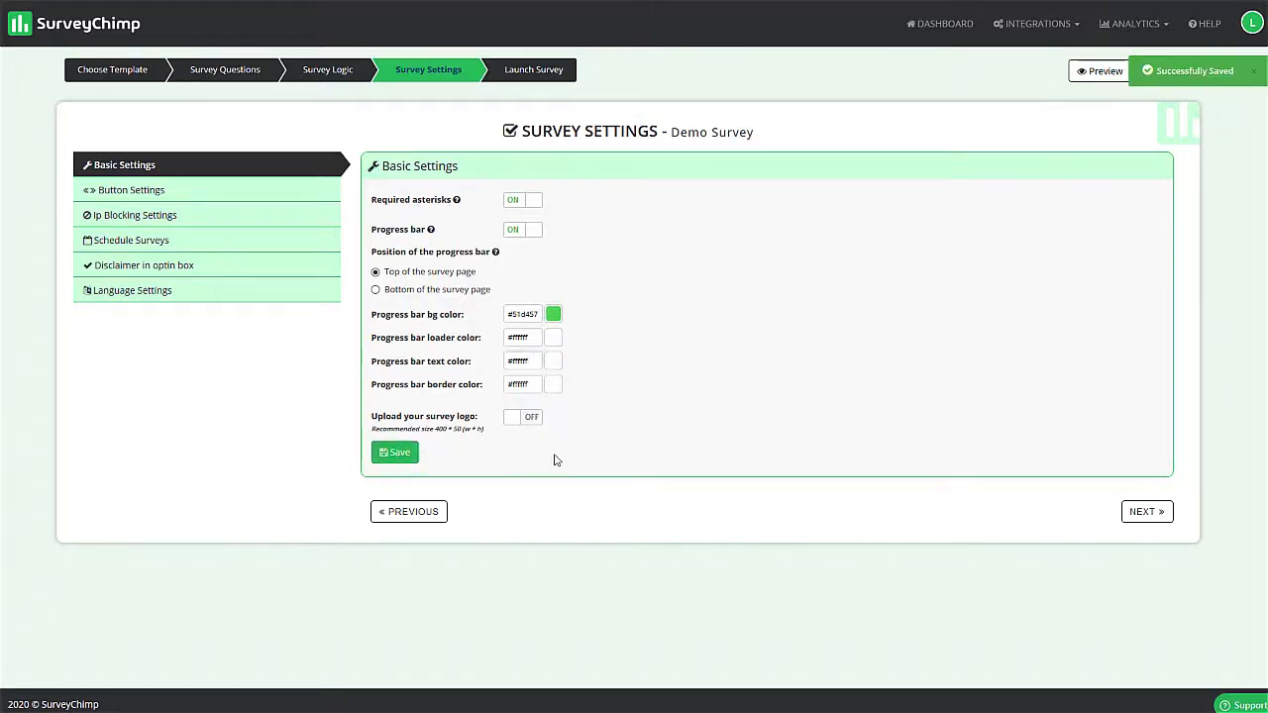
- Try the survey logo upload option and switch it back off
left_click(543, 421)
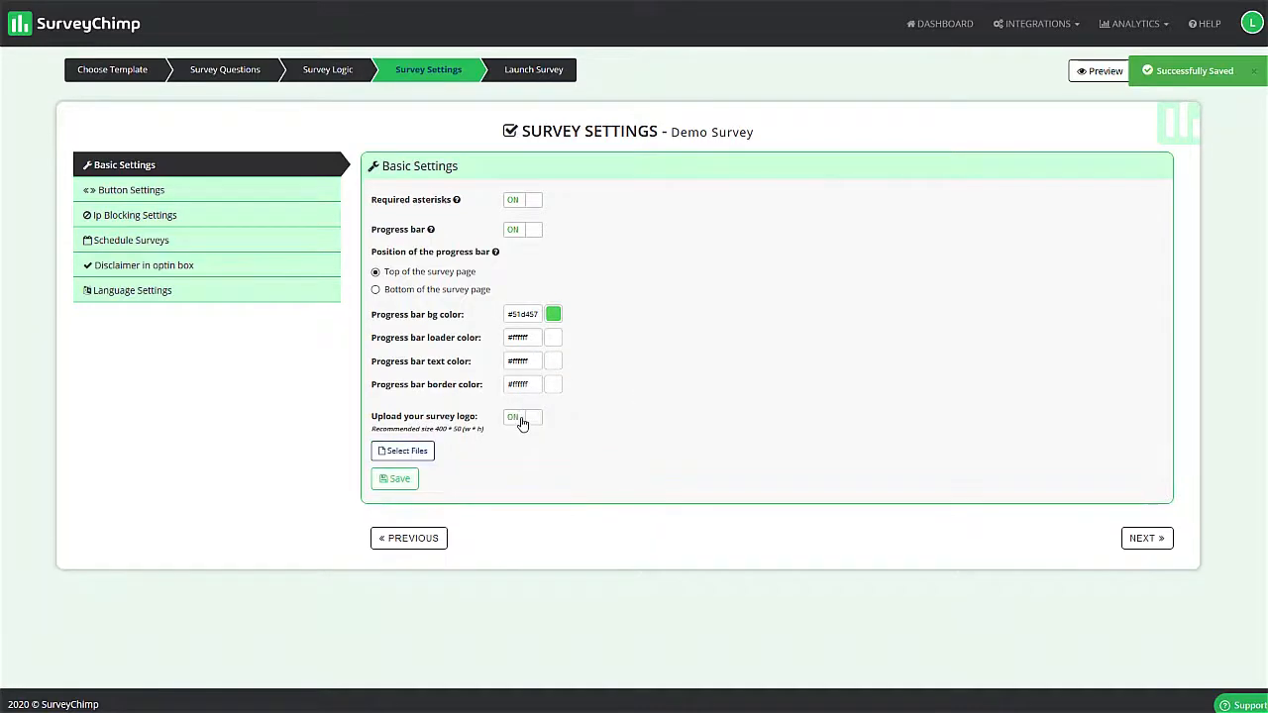
left_click(540, 420)
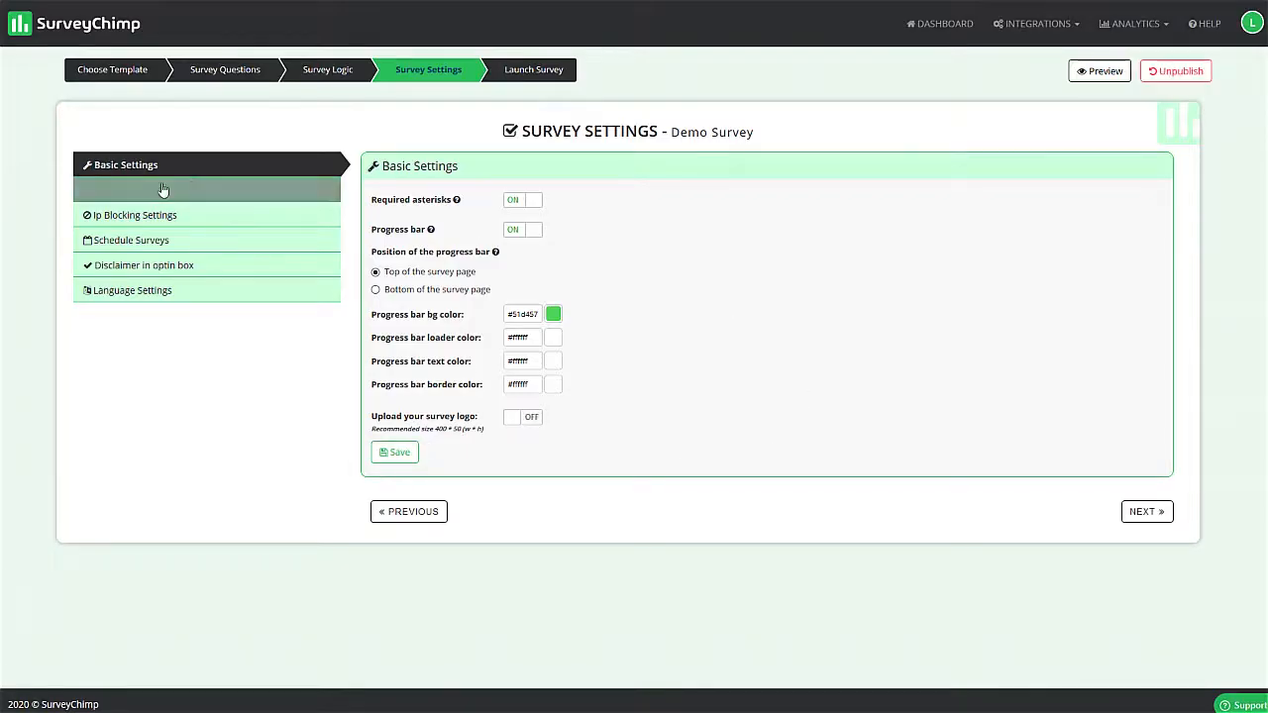
- Turn on the Previous & Next buttons and the Start Over button in the button settings, and save
left_click(149, 190)
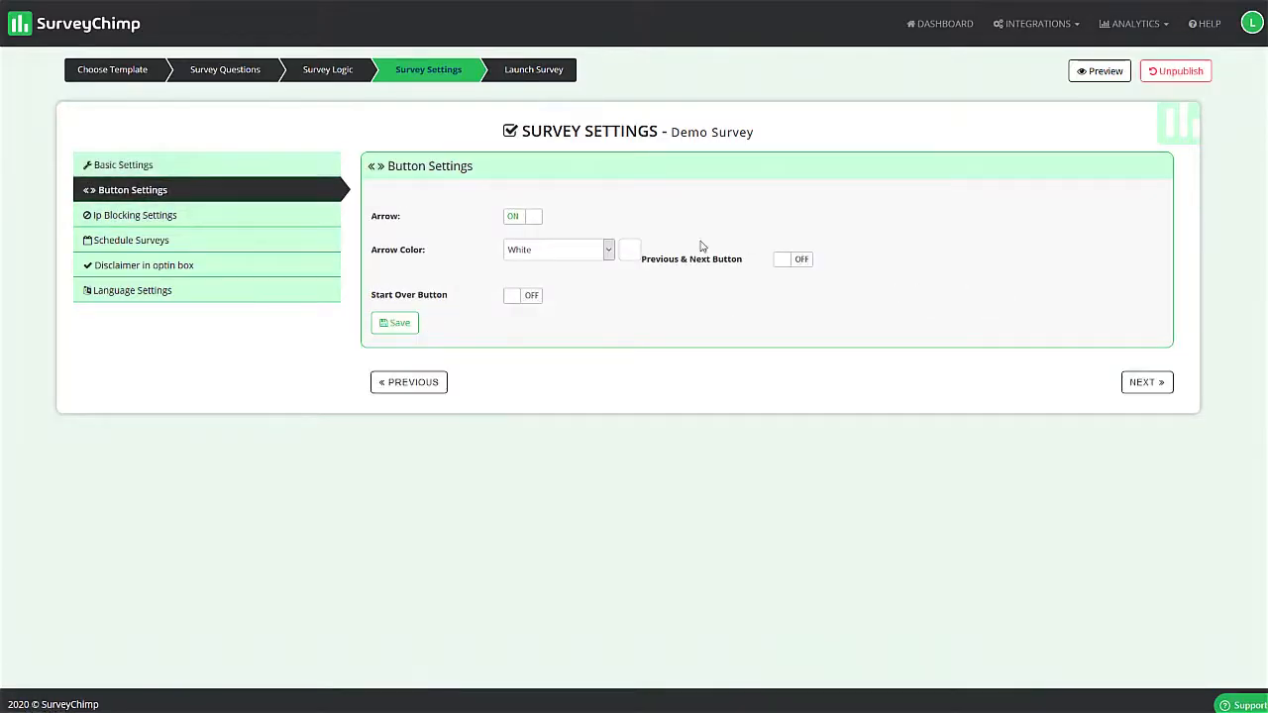
left_click(790, 260)
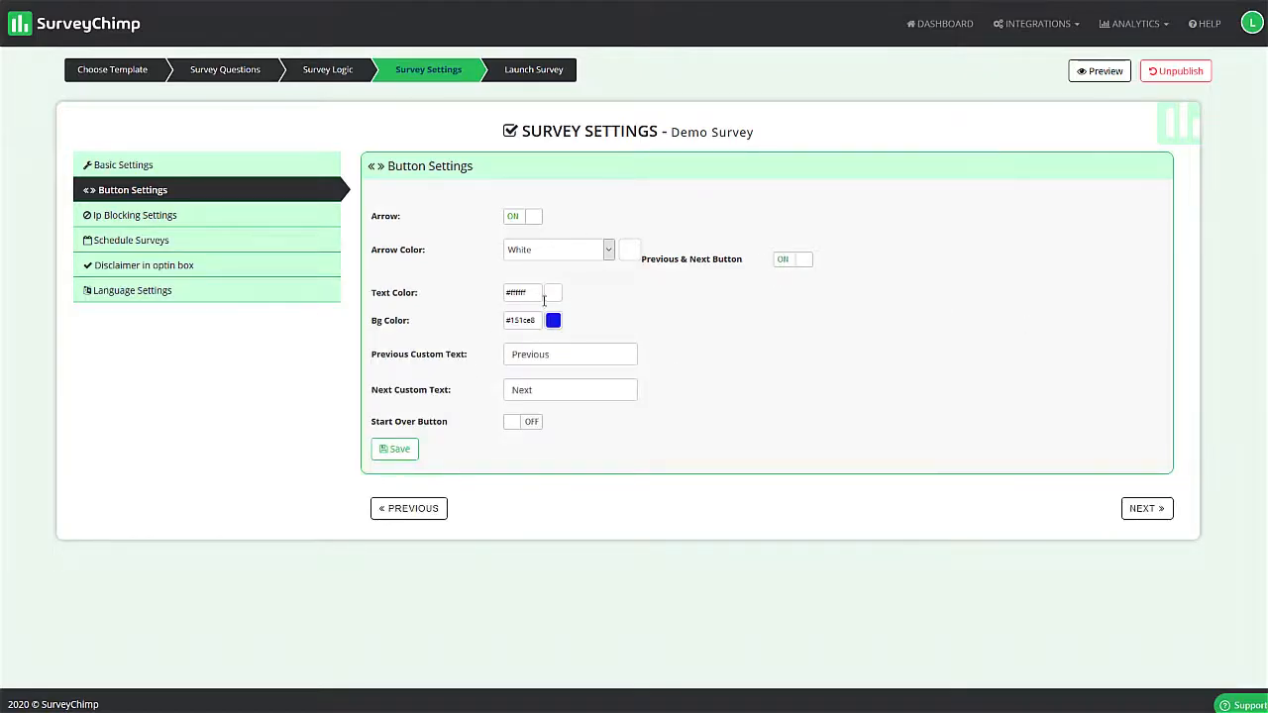
left_click(394, 449)
left_click(521, 425)
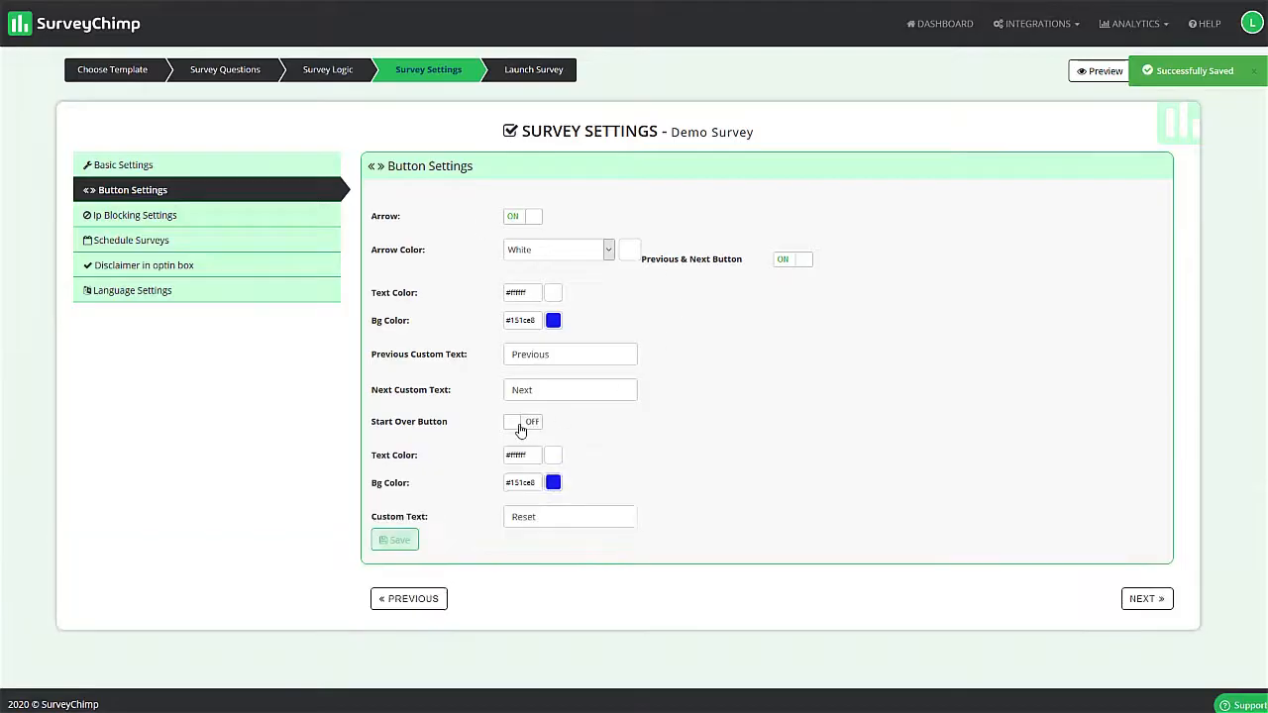
left_click(395, 543)
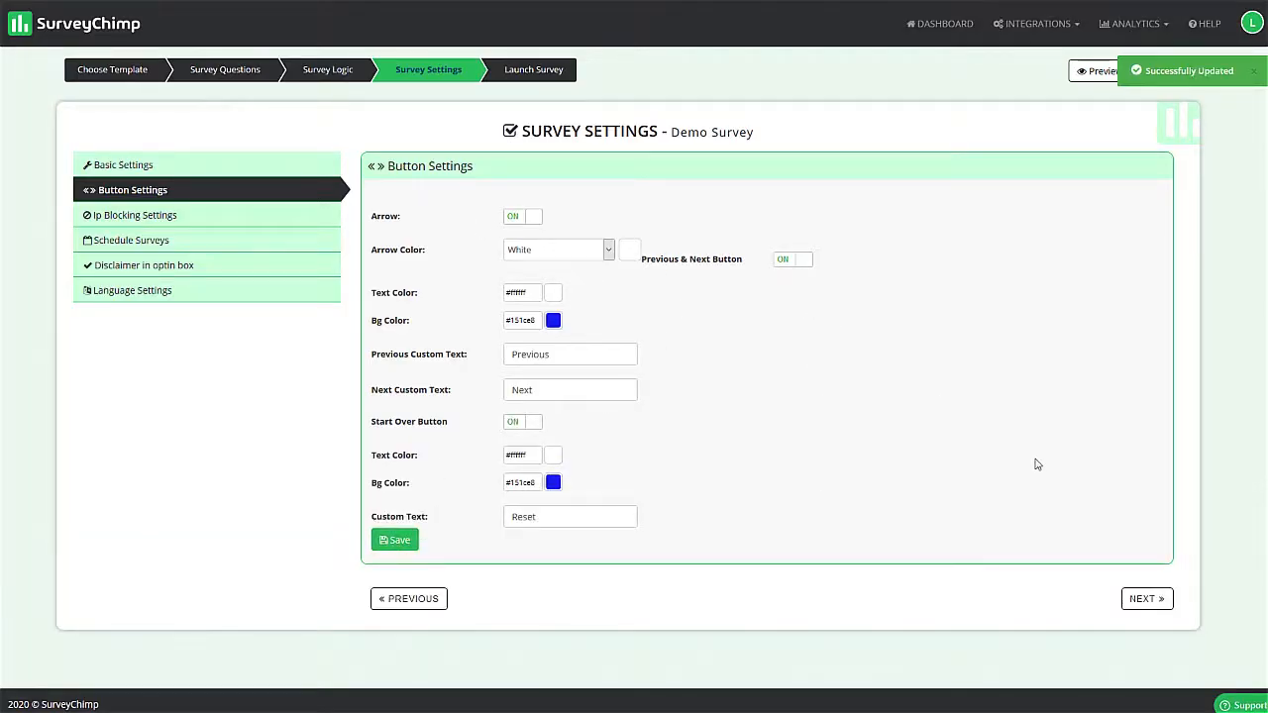
- Review the IP blocking settings and open the survey scheduling settings
left_click(203, 215)
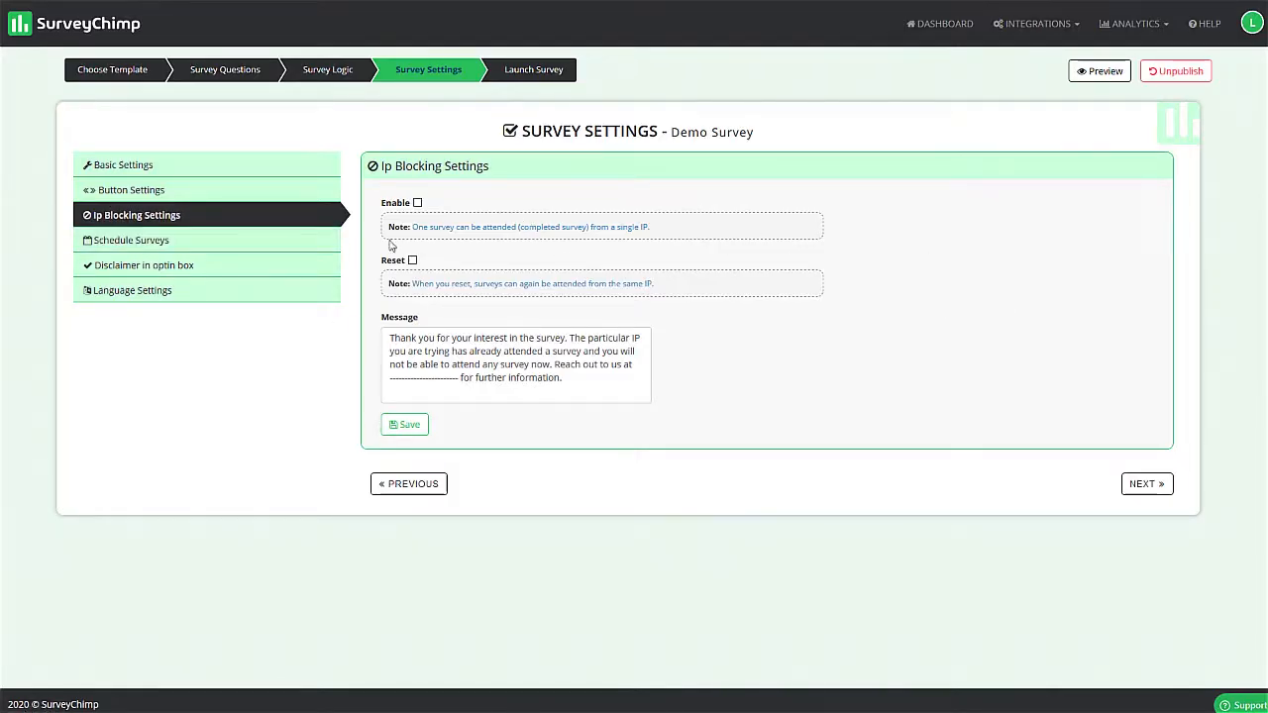
left_click(106, 243)
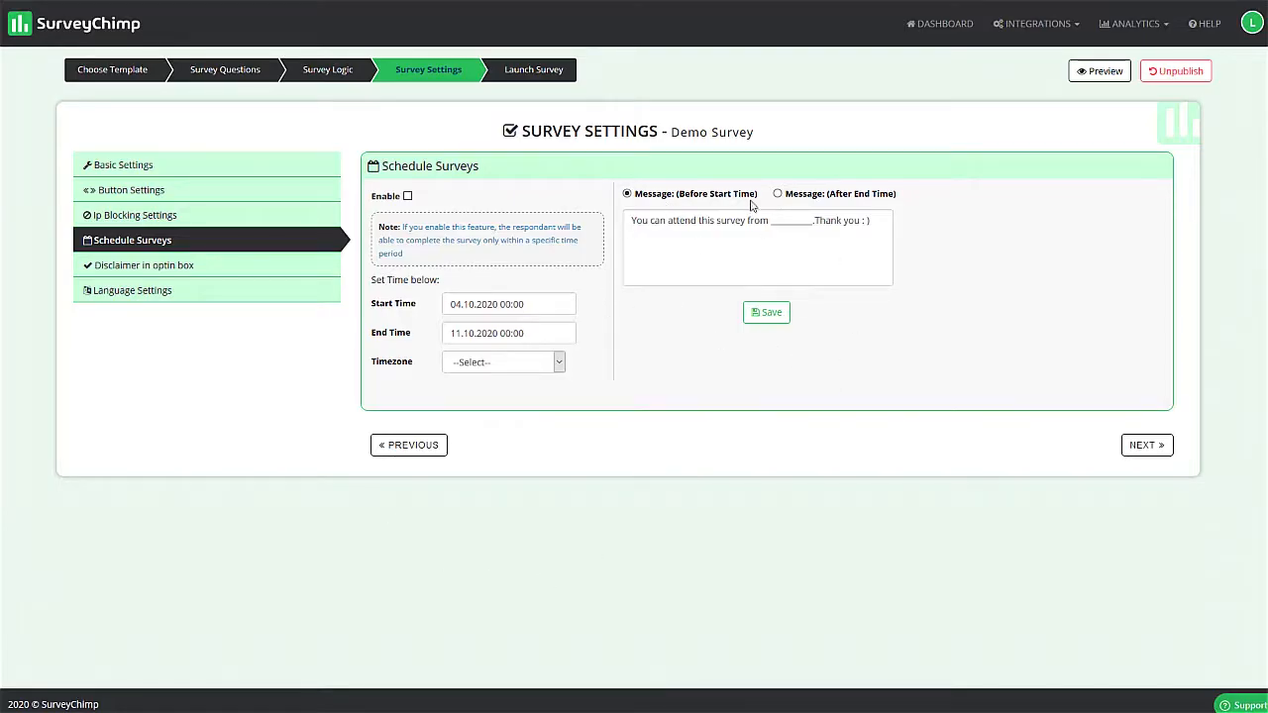
- Review the opt-in box disclaimer settings and the survey's language settings
left_click(175, 264)
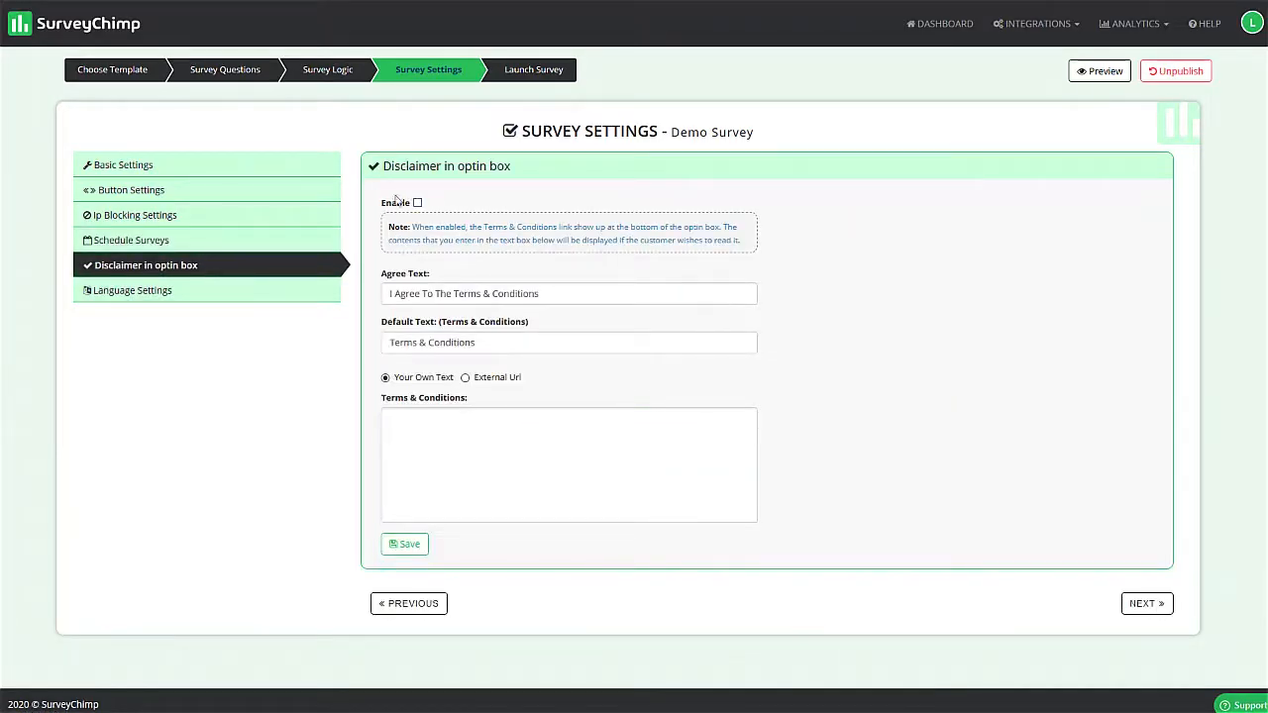
left_click(419, 204)
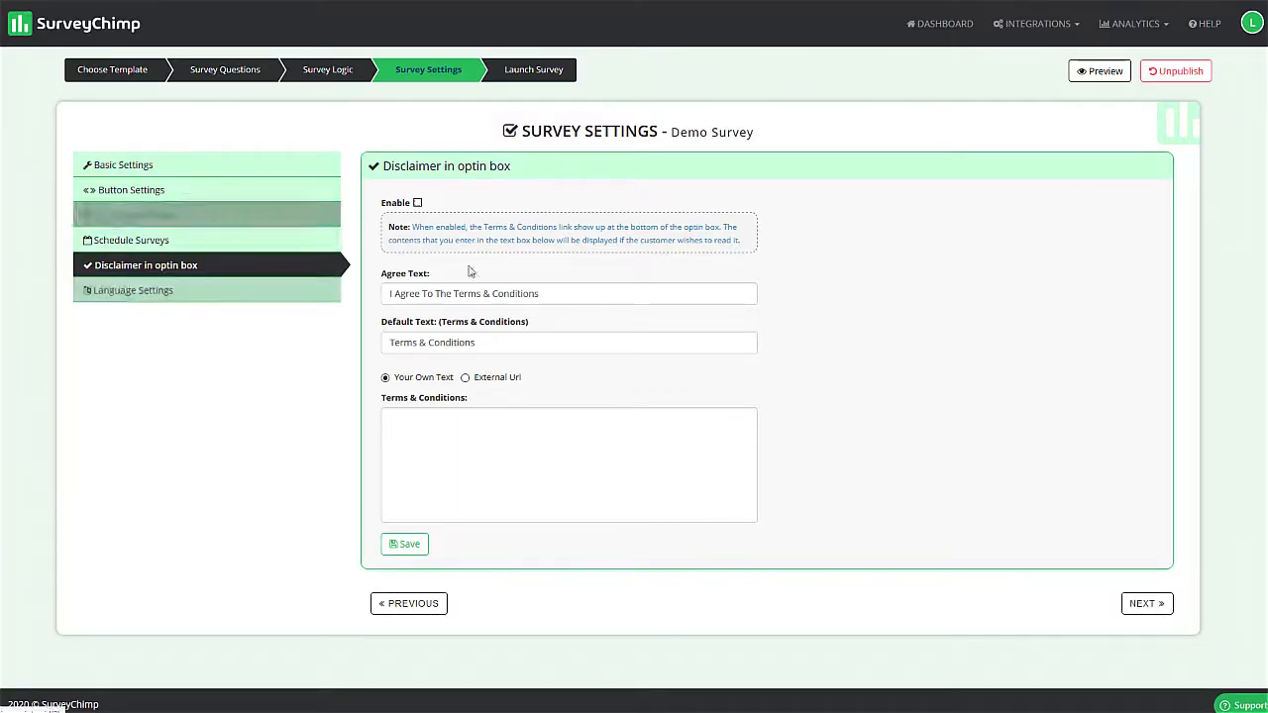
left_click(148, 301)
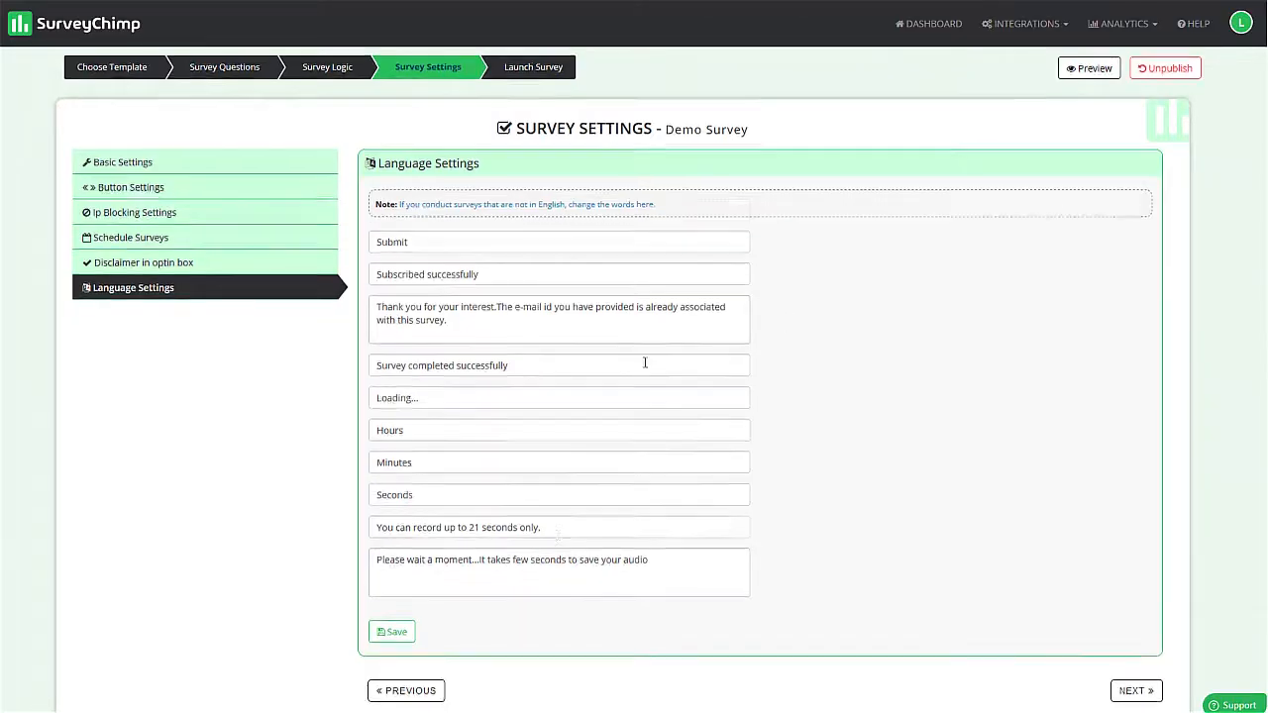
scroll(641, 521, "down", 1)
scroll(654, 446, "up", 1)
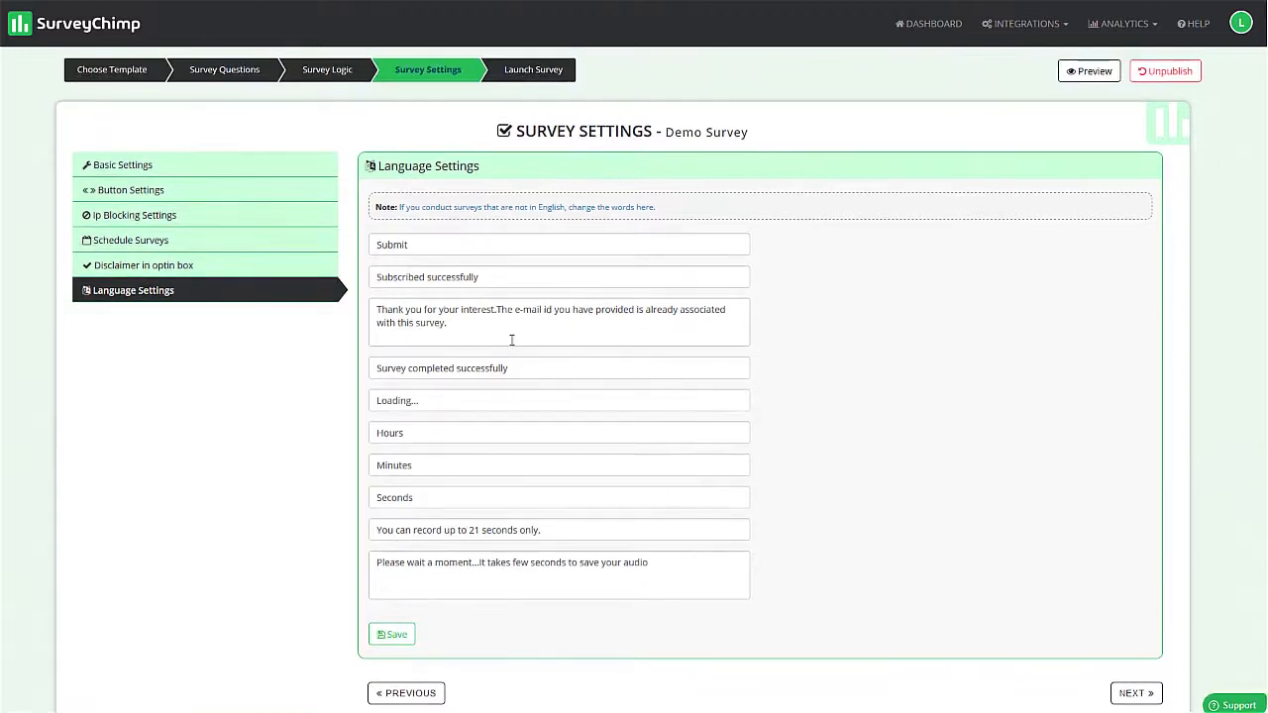
scroll(523, 535, "down", 1)
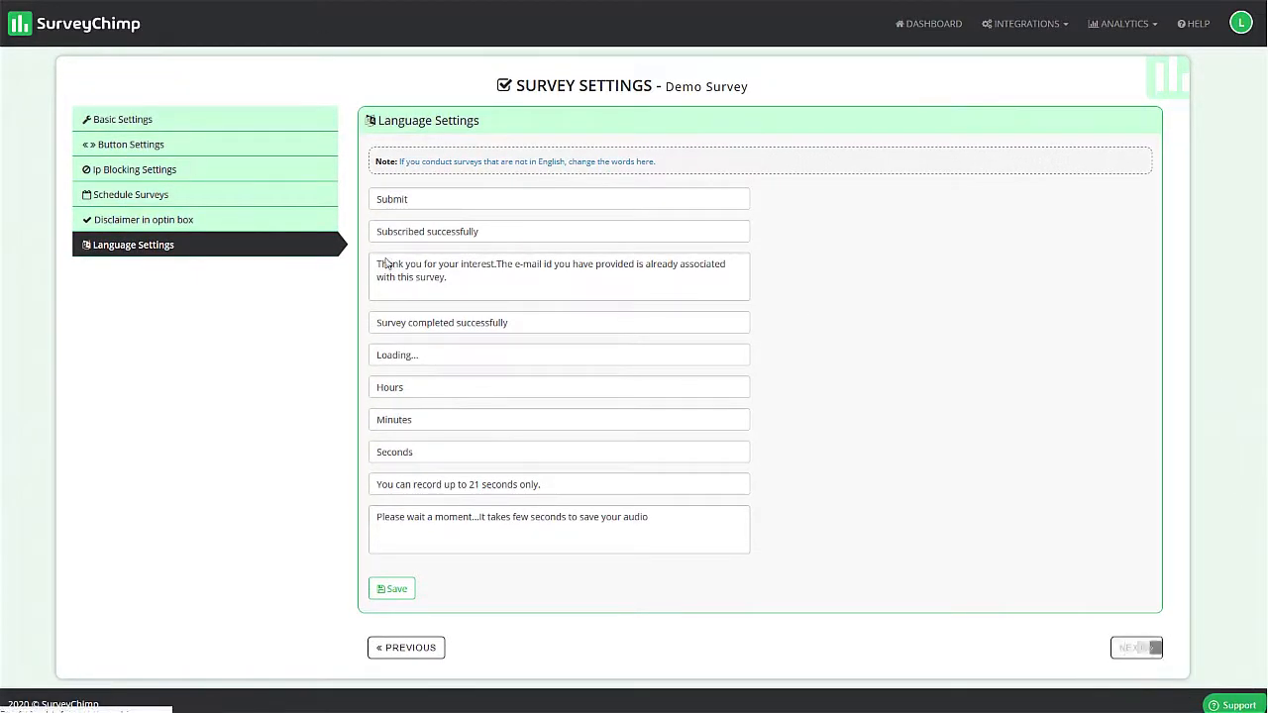
- Proceed to launching the survey and download it as an HTML page from the web page embed options
left_click(1134, 649)
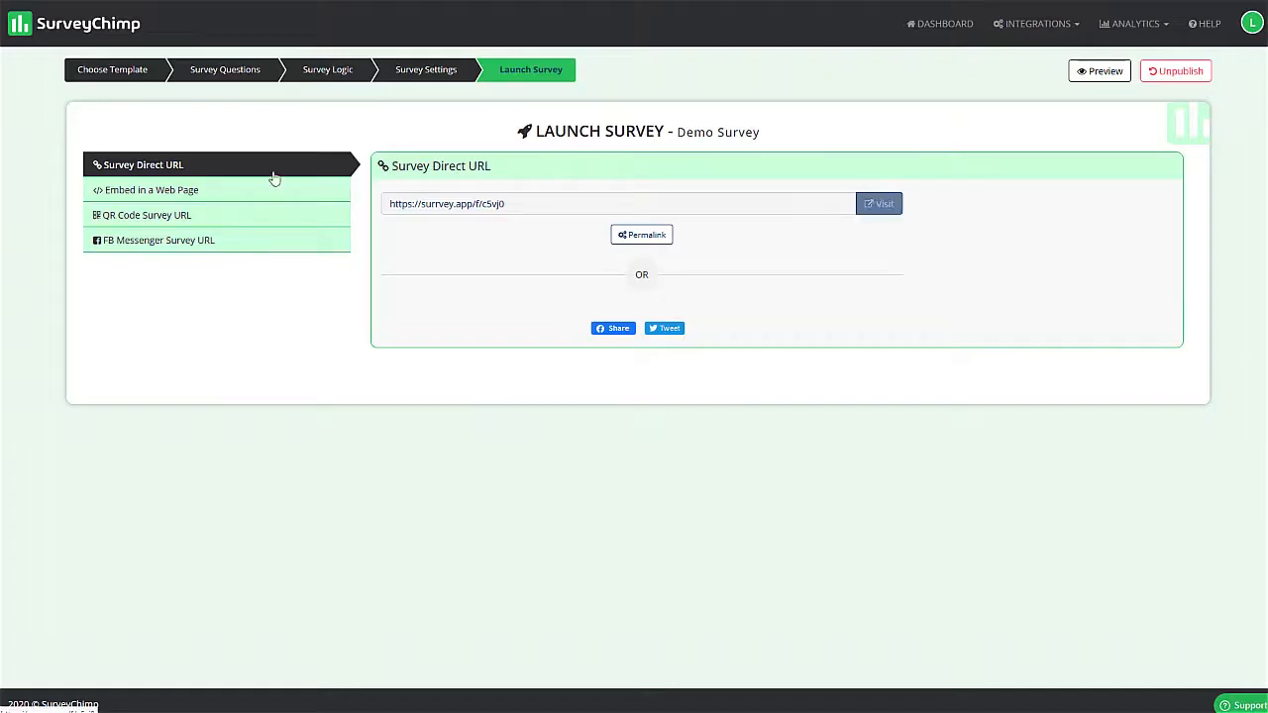
left_click(170, 190)
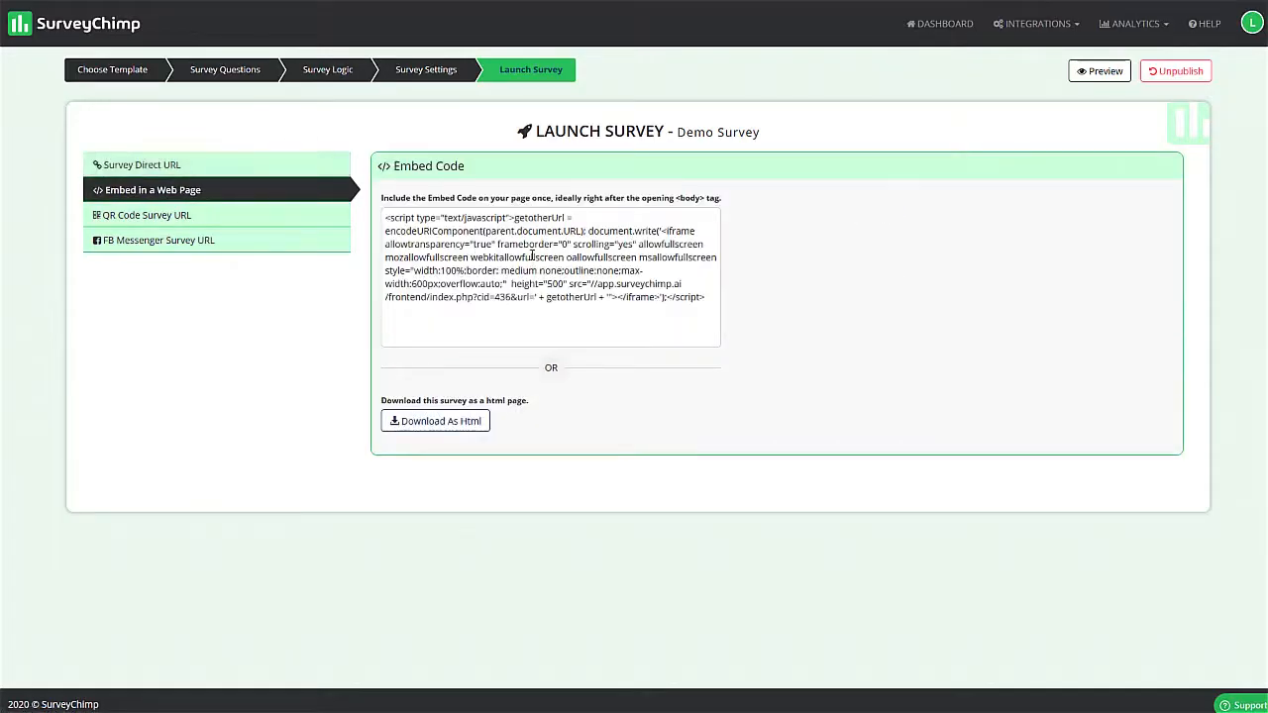
left_click(443, 426)
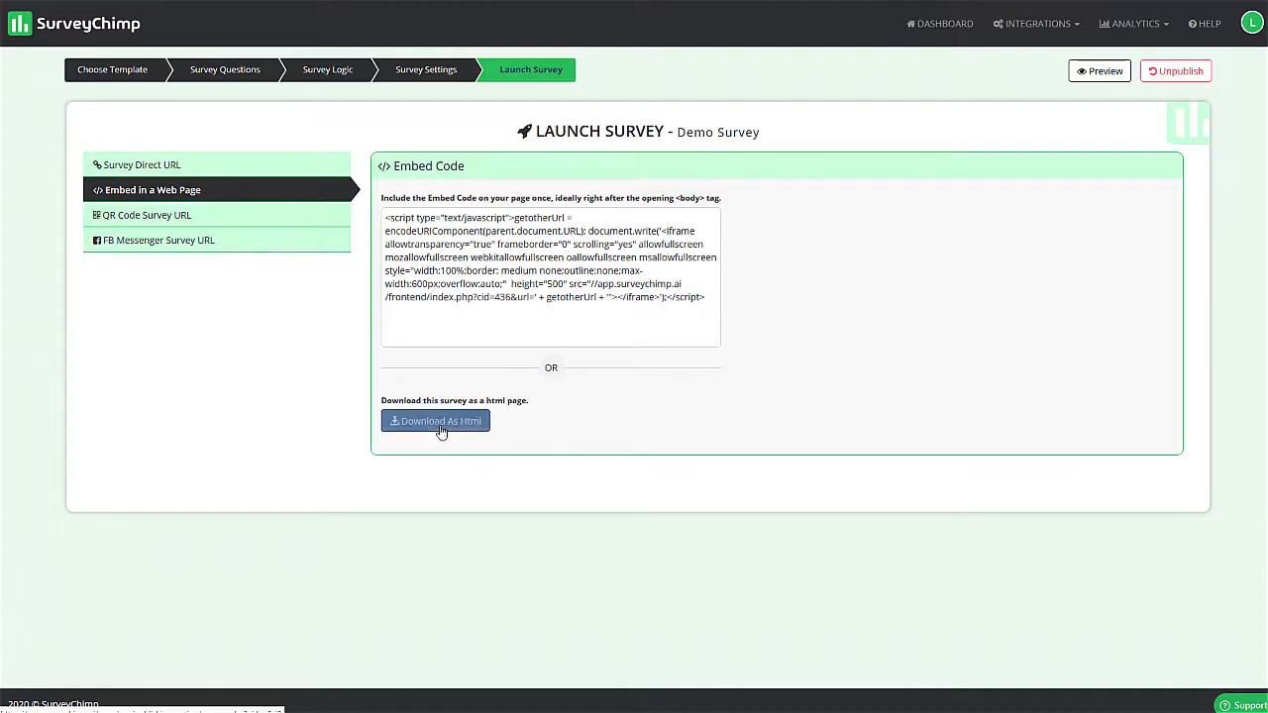
- Examine the QR code survey settings and the QR code page, and view the FB Messenger survey options
left_click(158, 224)
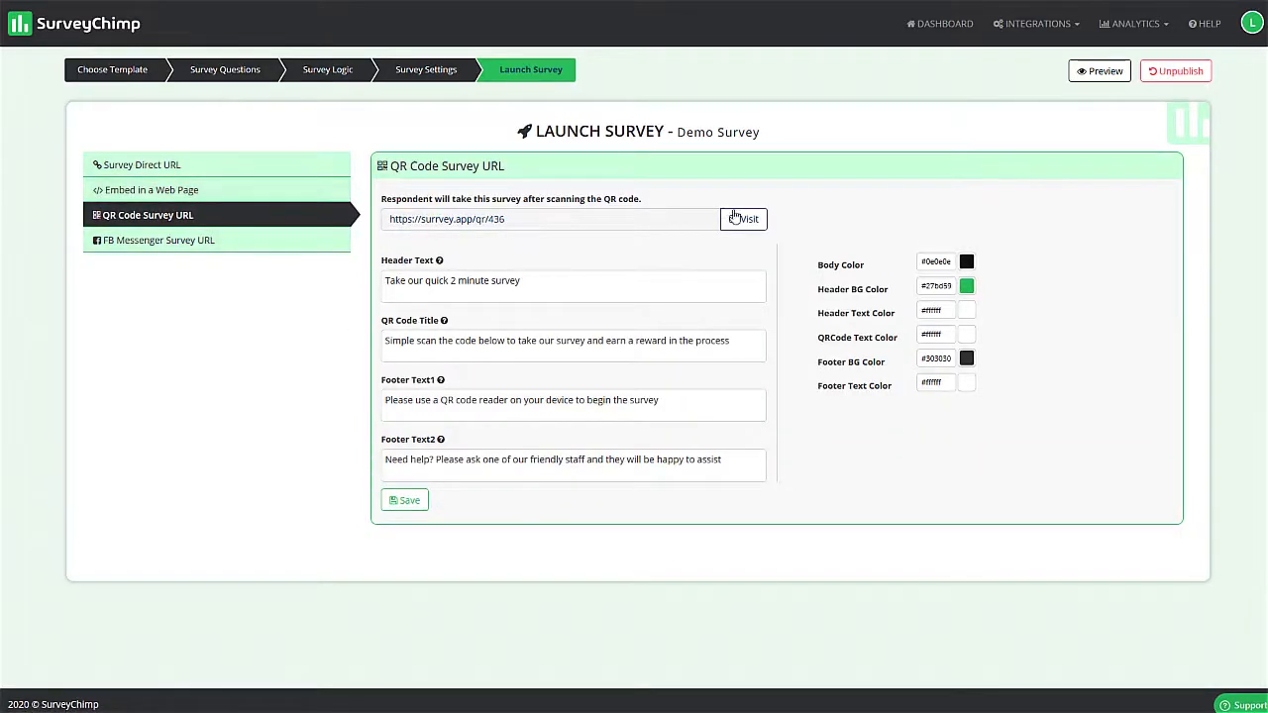
left_click(746, 220)
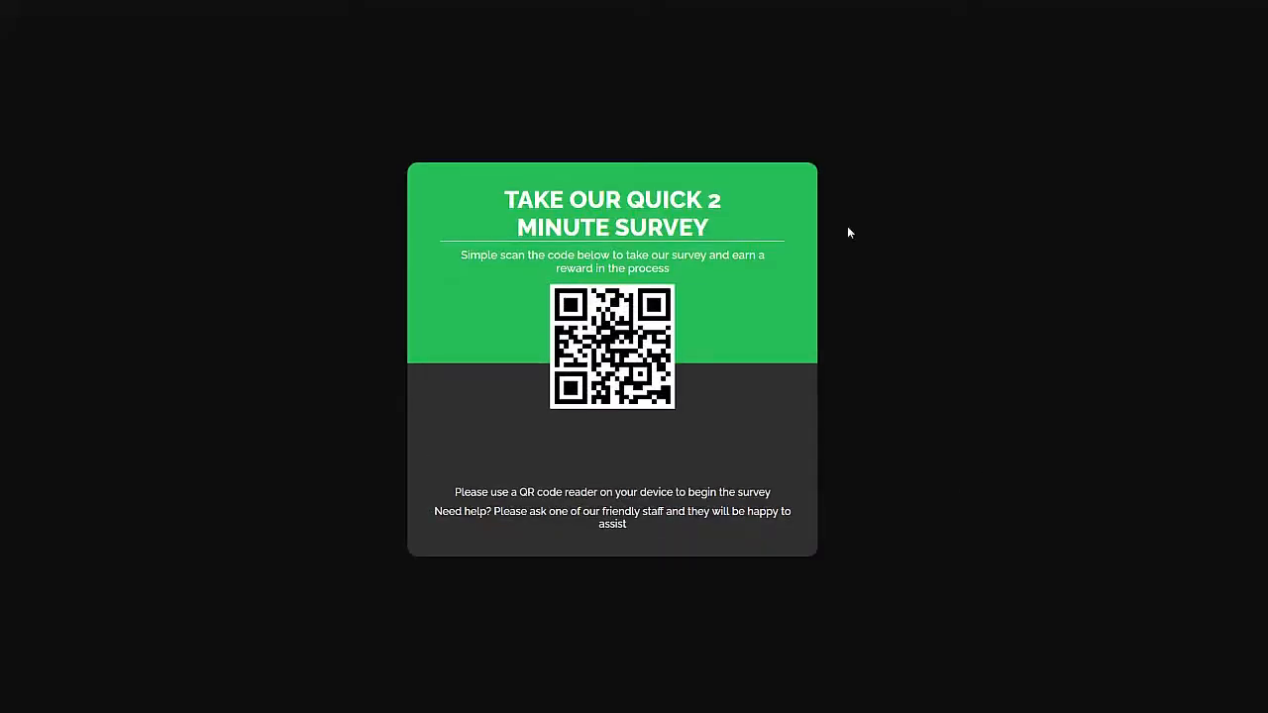
left_click_drag(478, 250, 730, 289)
left_click(537, 276)
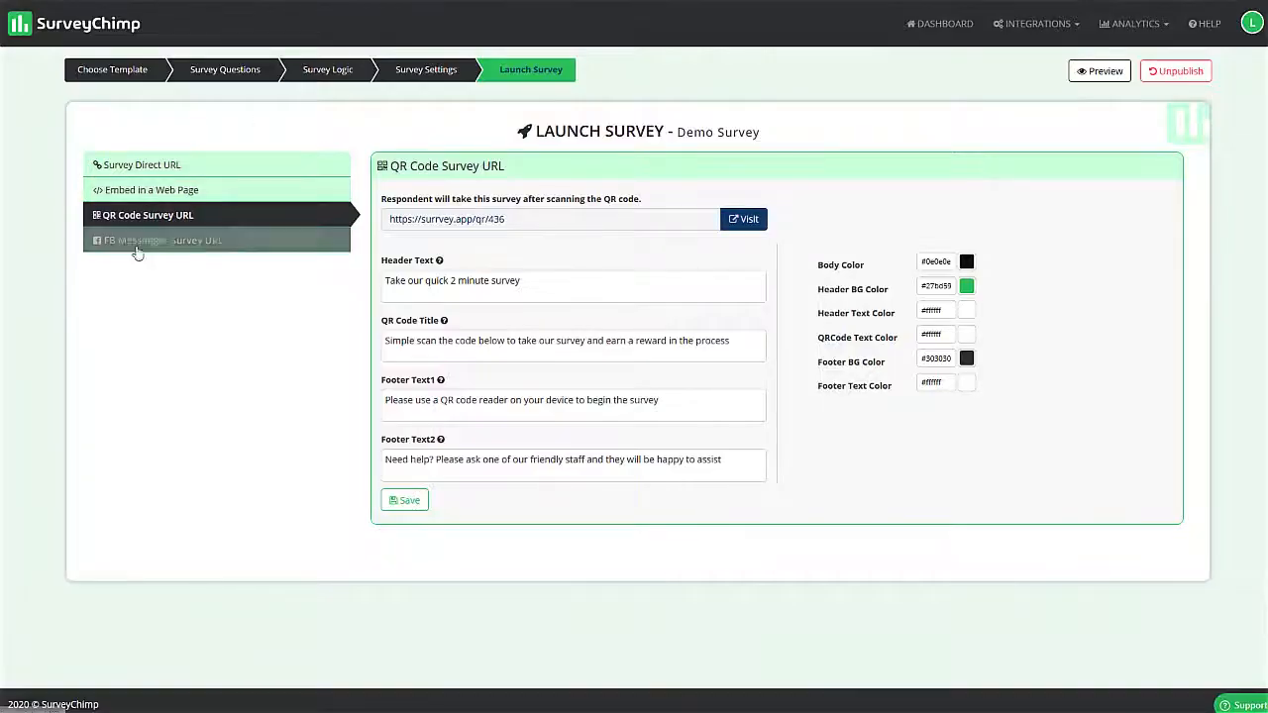
left_click(213, 240)
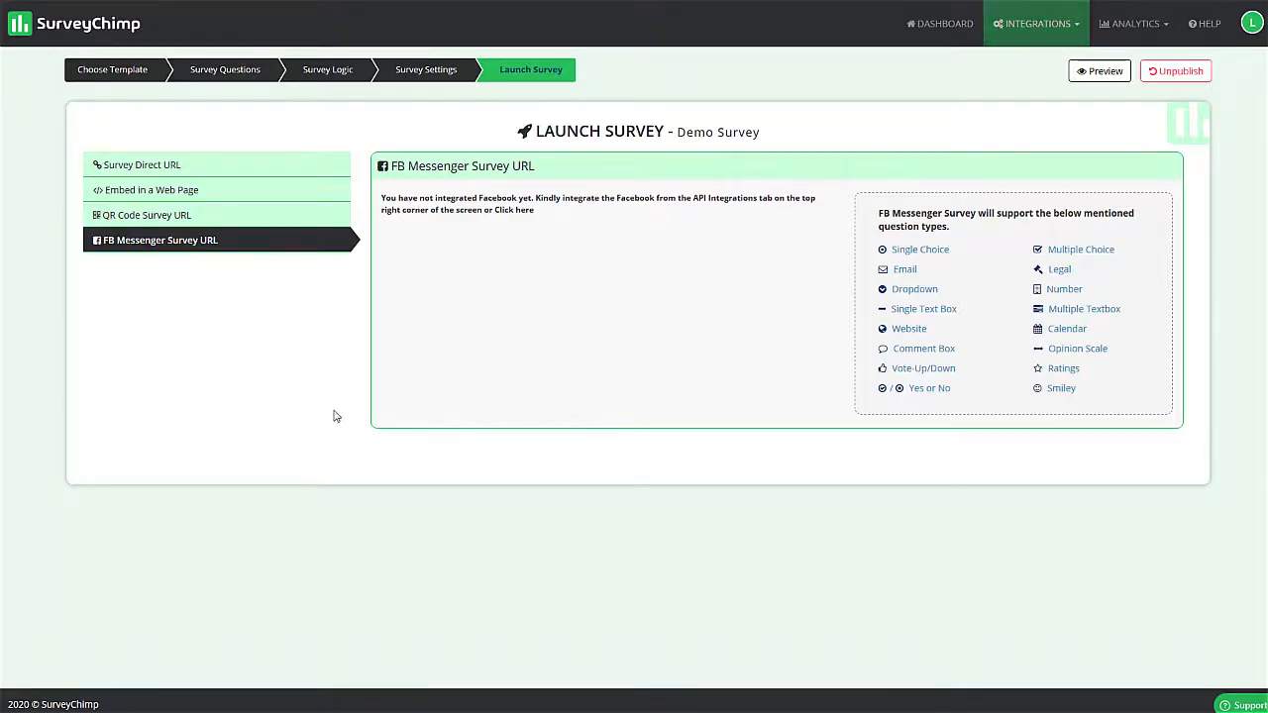
- Visit the survey's direct URL, enter the respondent's first name and e-mail, and start taking the survey
left_click(129, 165)
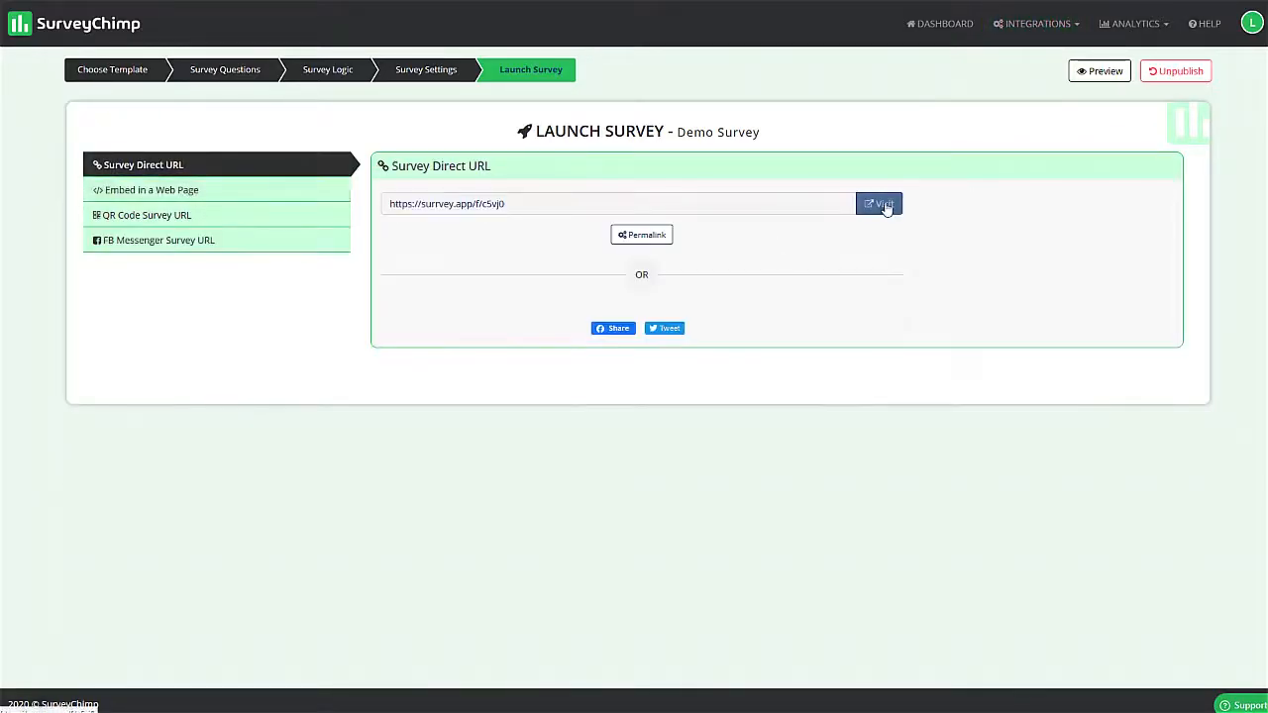
left_click(881, 204)
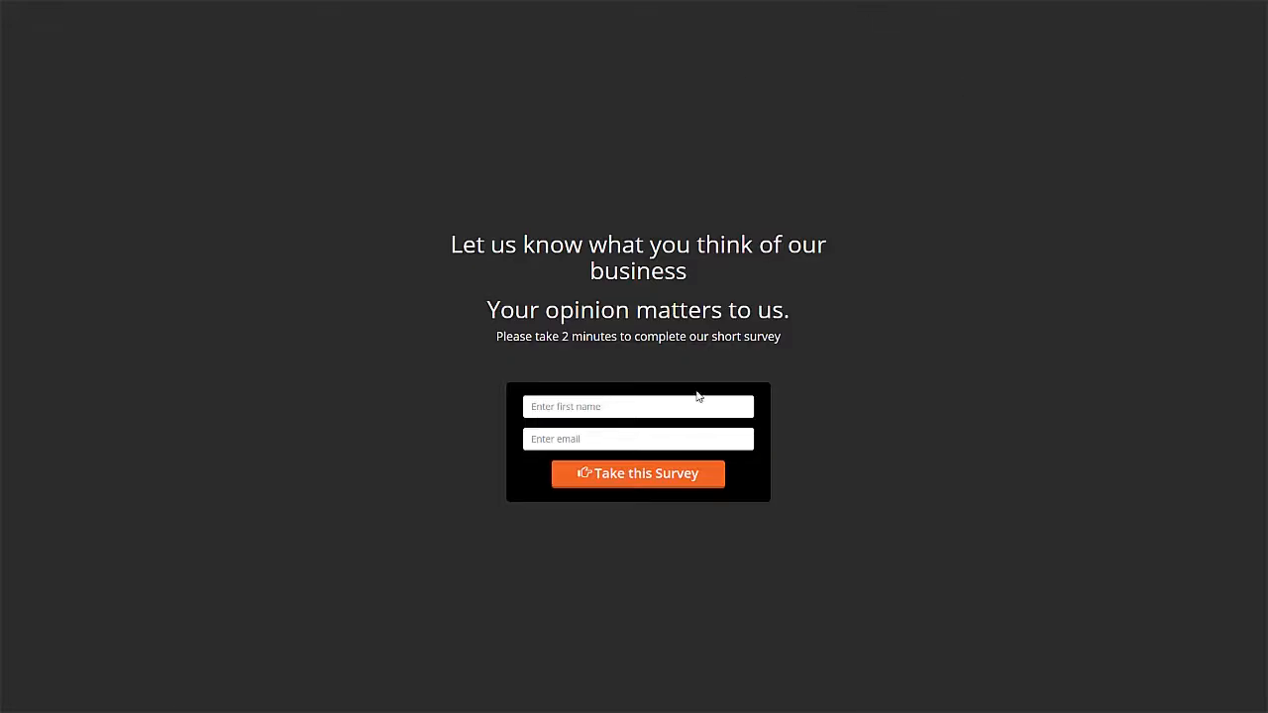
left_click(618, 407)
type("marti")
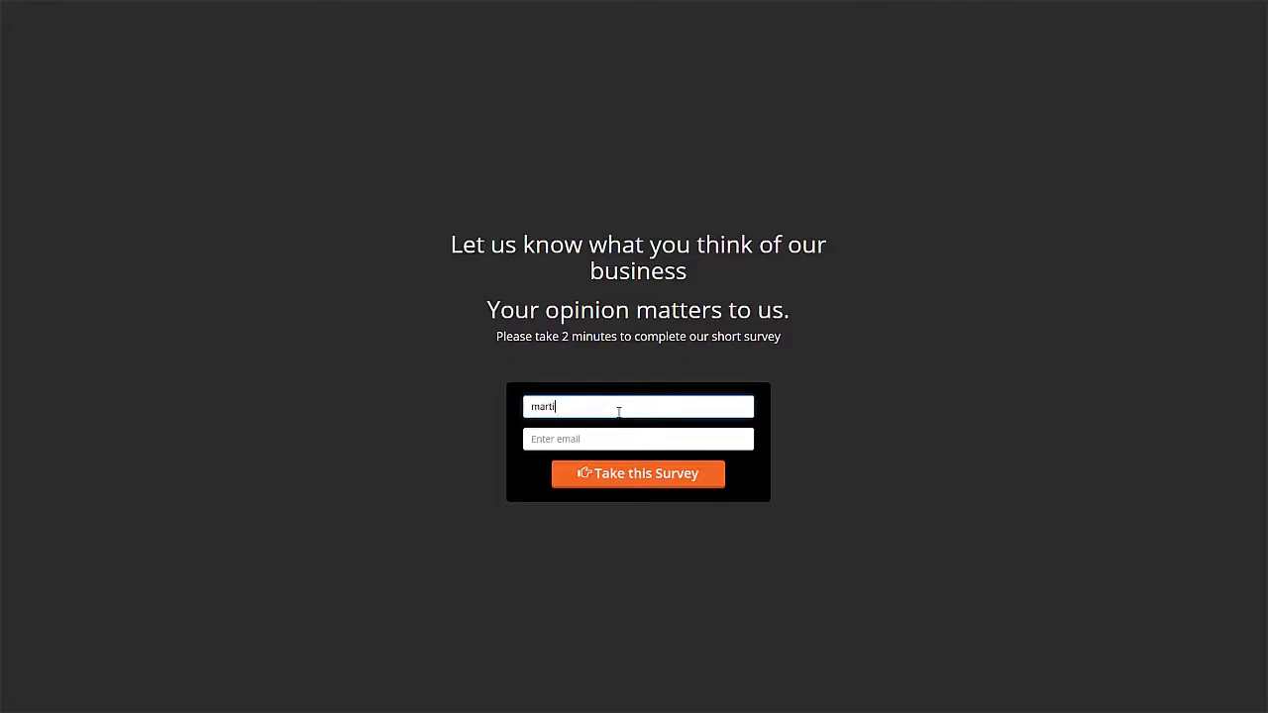
type("demo@demo.com")
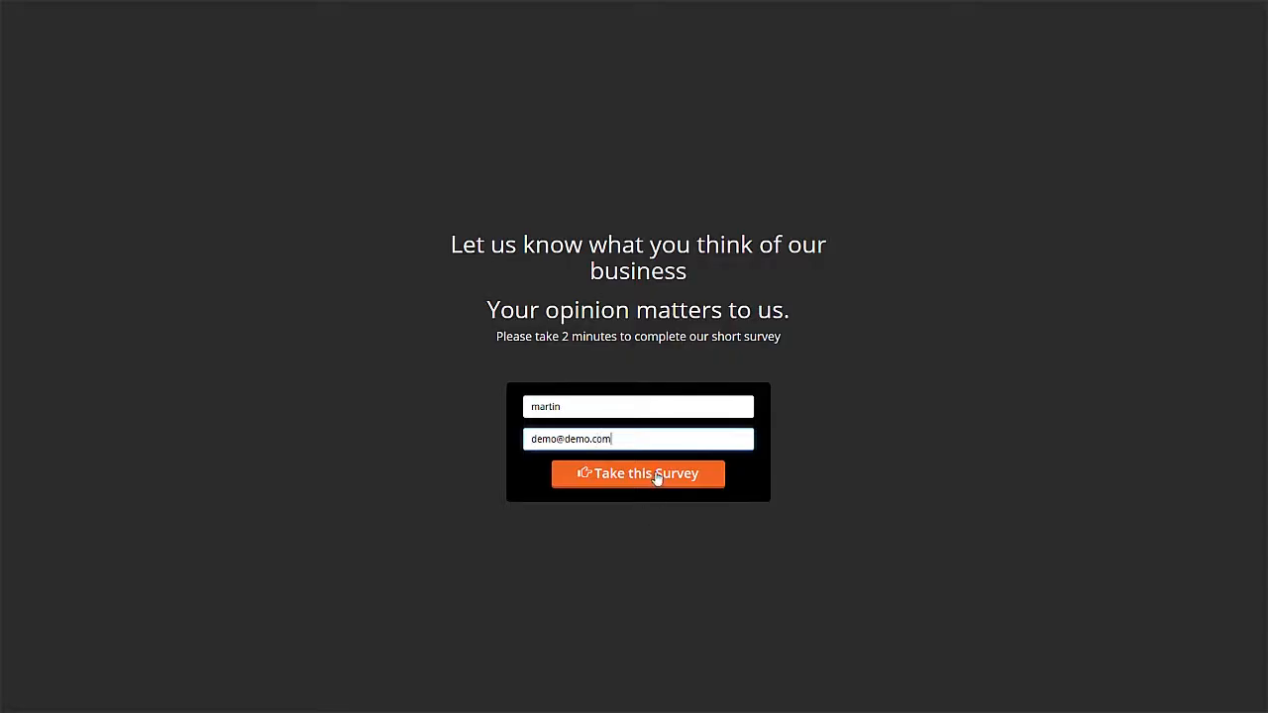
left_click(656, 475)
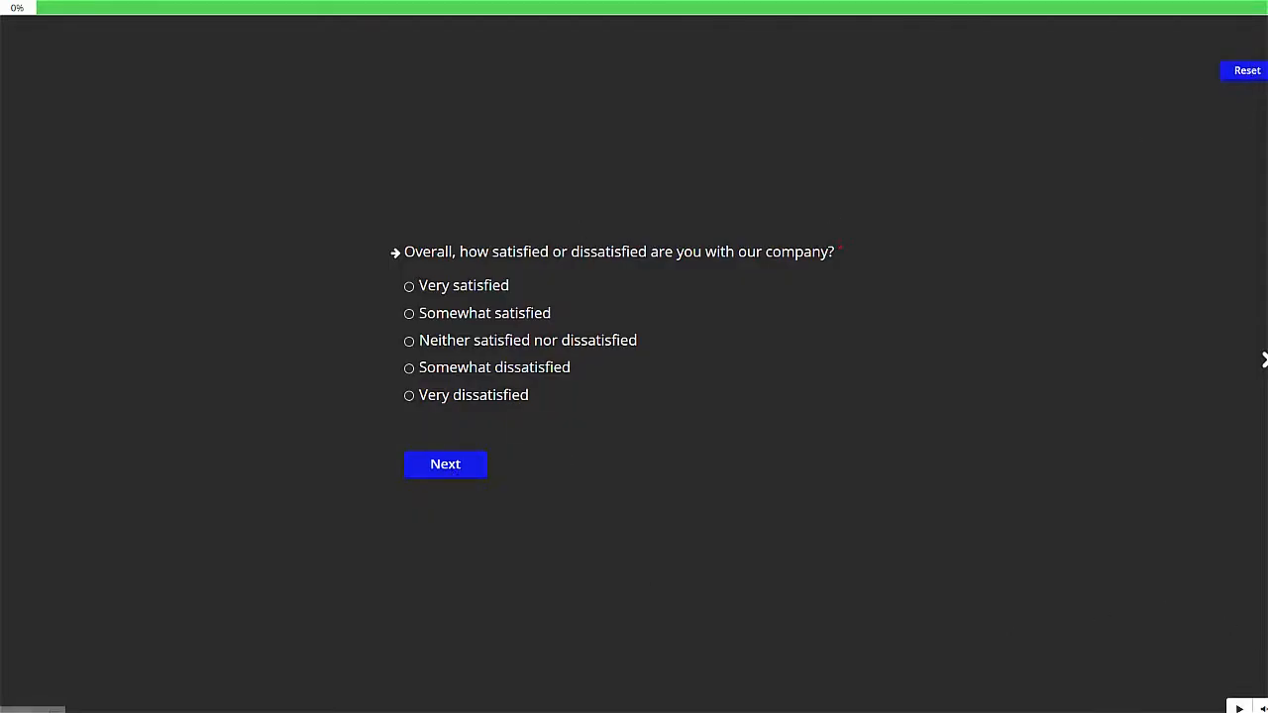
- Answer "Very satisfied" for overall satisfaction, "Excellent" for value for money and the happiest smiley for liking the company, and continue to the comments question
left_click(1240, 707)
left_click(409, 286)
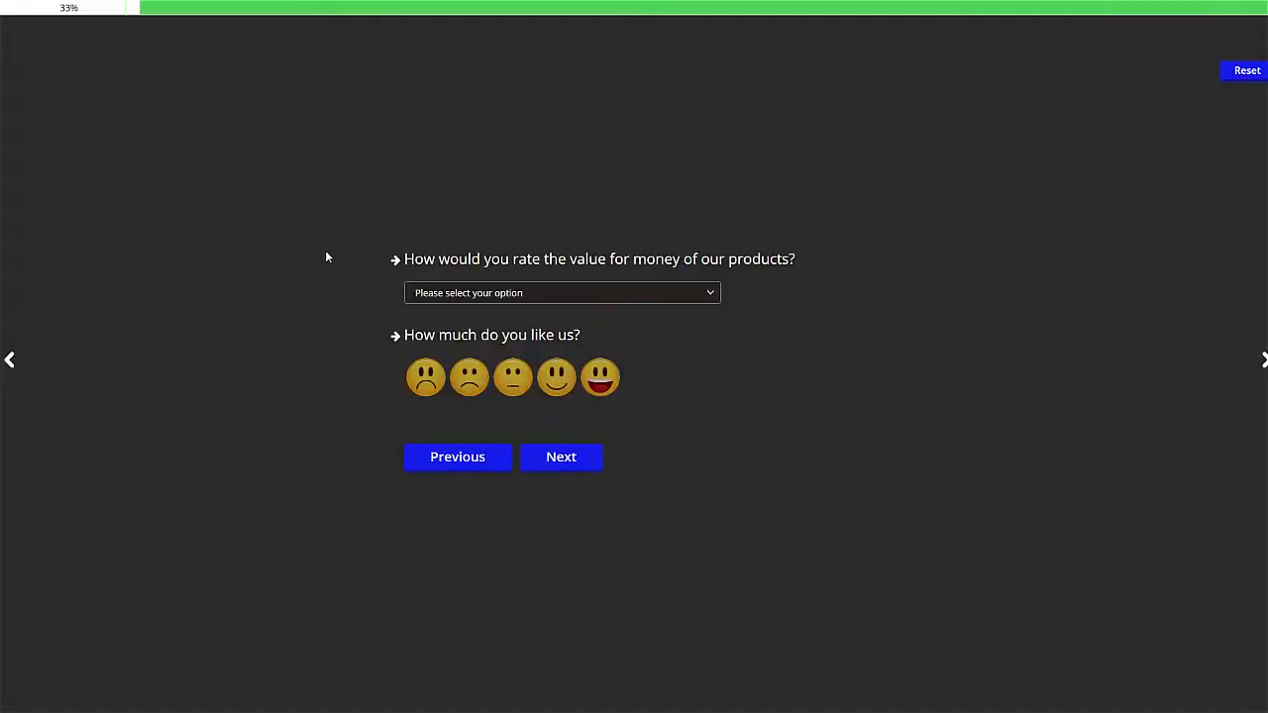
left_click(595, 294)
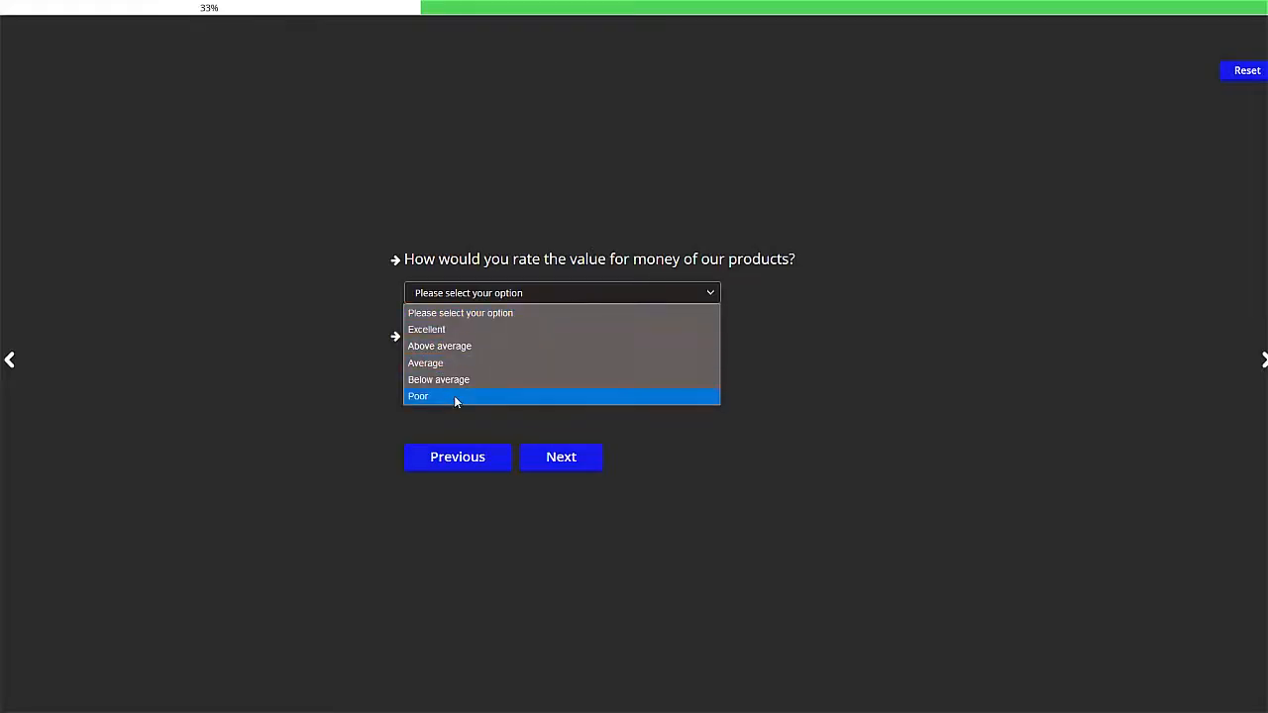
left_click(441, 333)
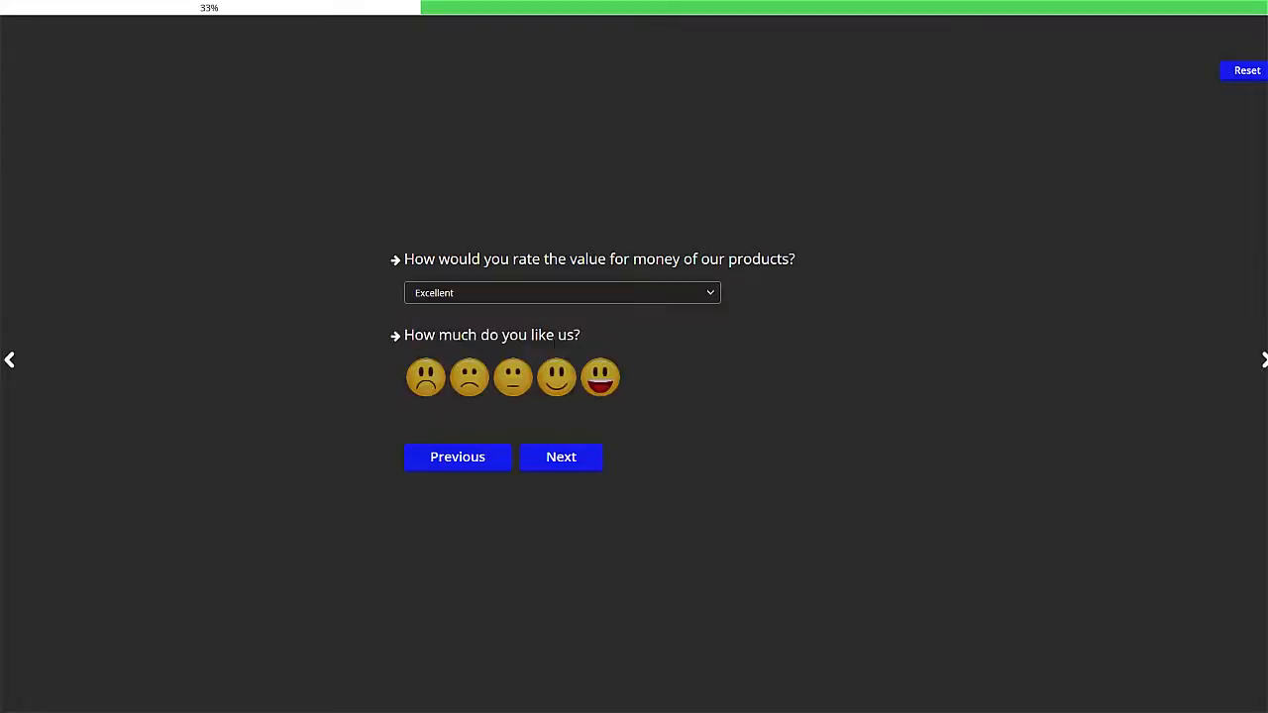
left_click(608, 387)
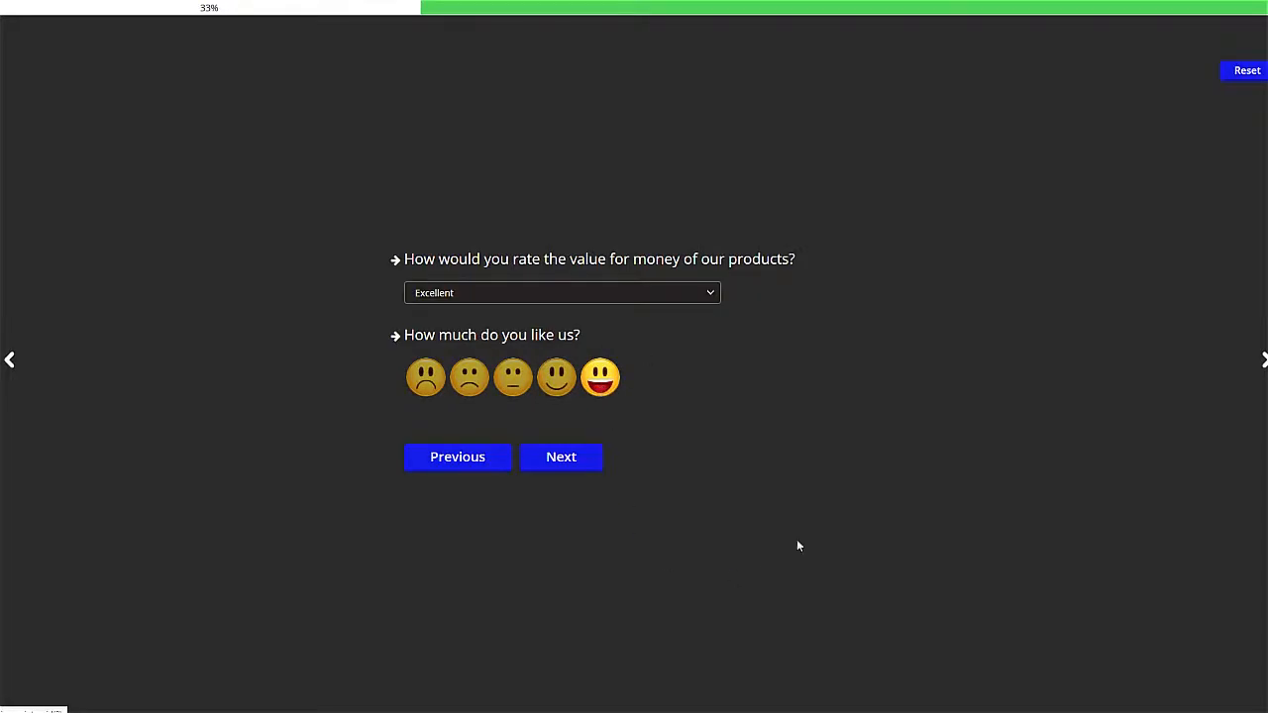
left_click(579, 468)
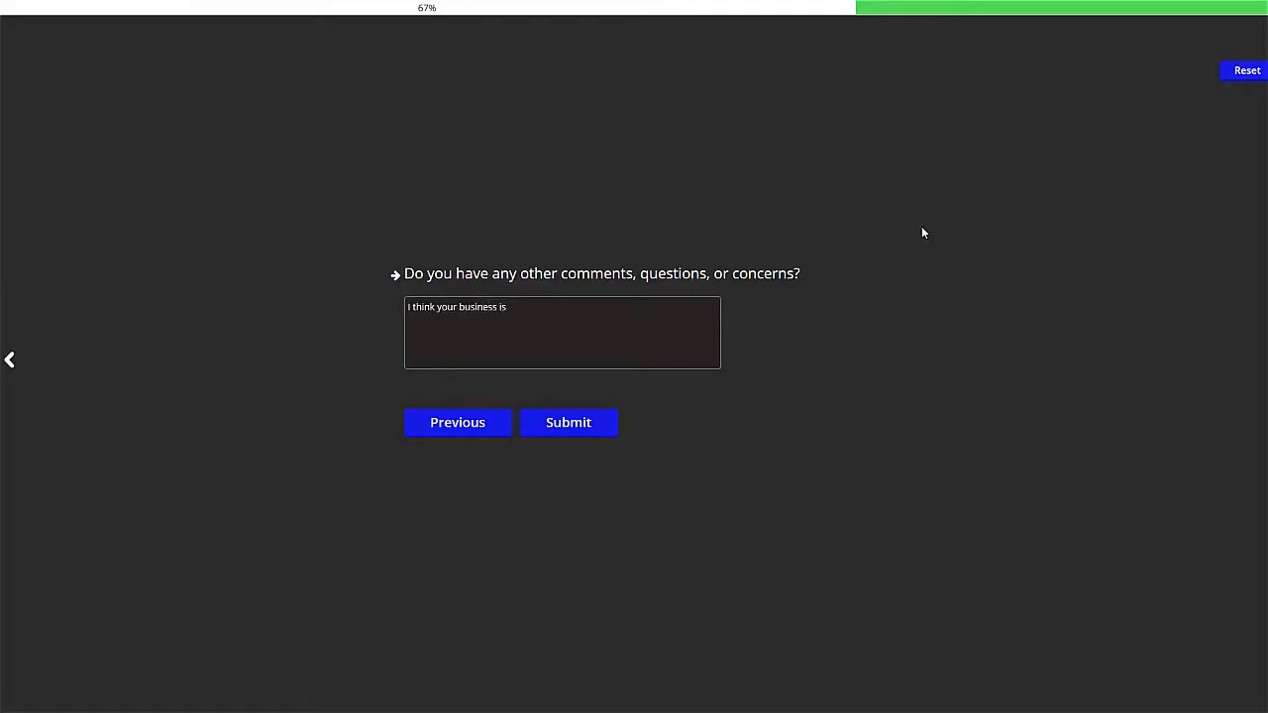
- Submit the survey with the comment "I think your business is great" and examine the coupon on the thank-you page
left_click(593, 432)
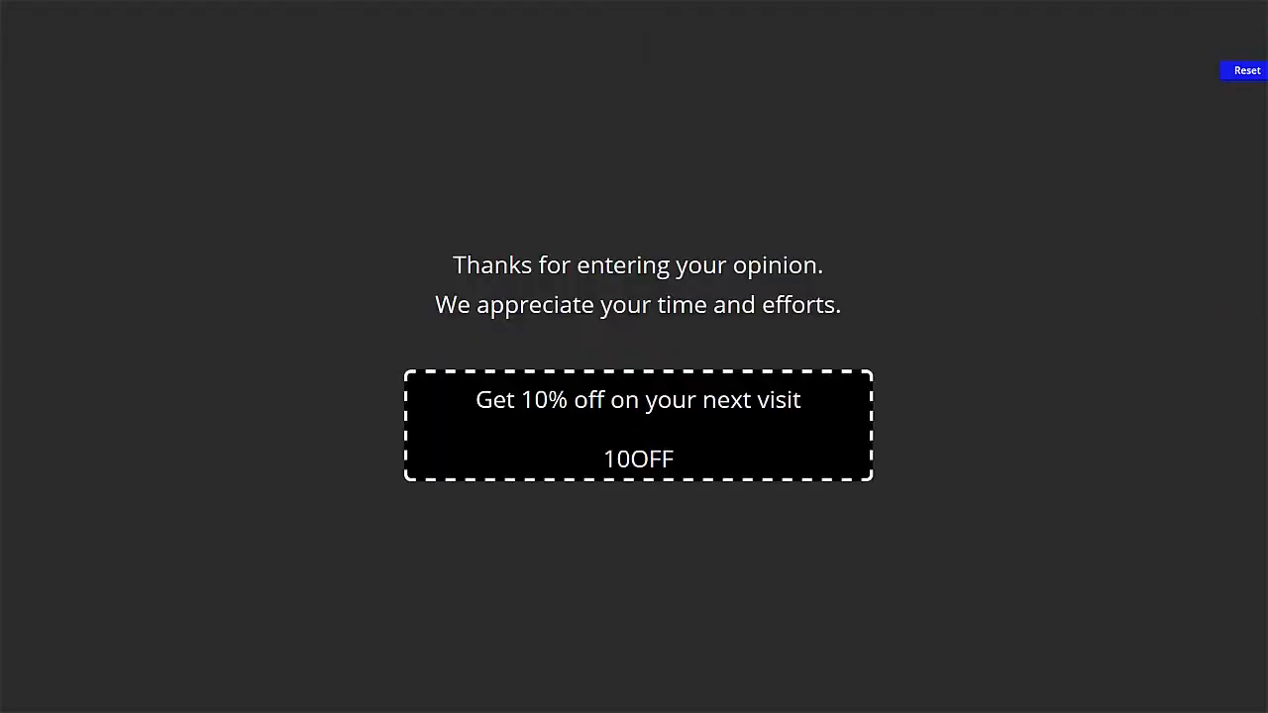
left_click_drag(470, 402, 773, 475)
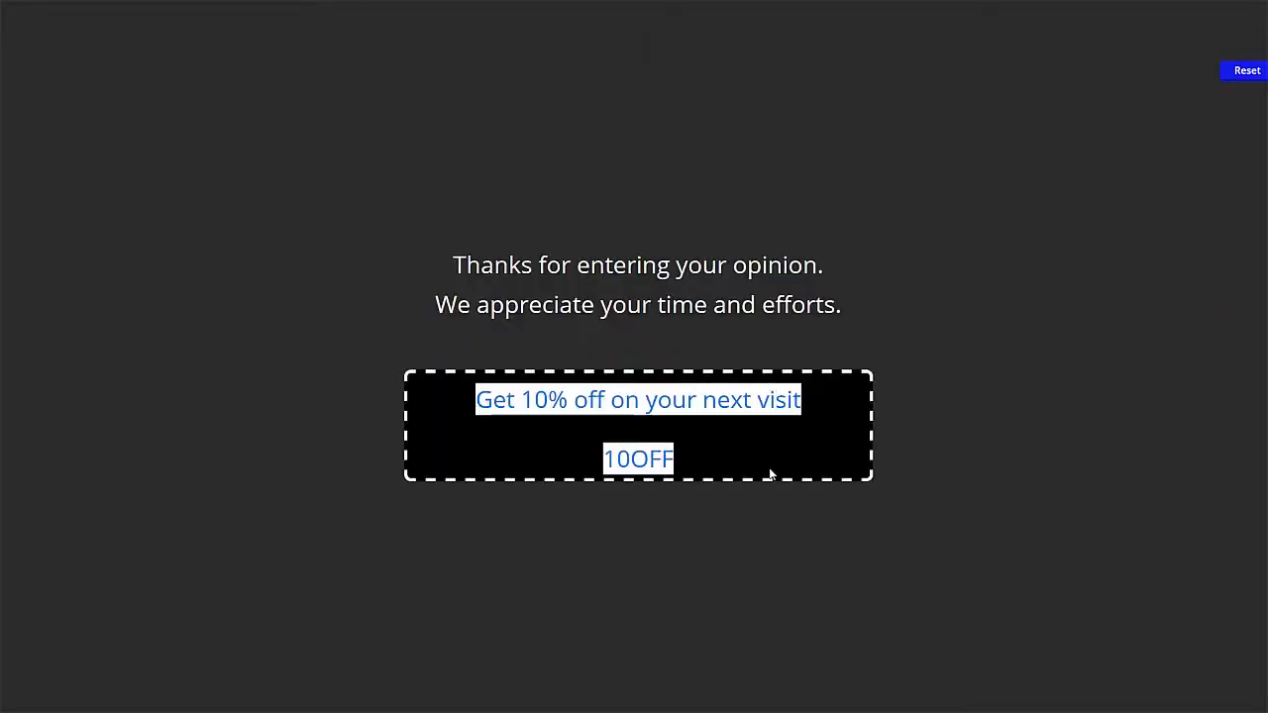
left_click(809, 451)
left_click_drag(676, 459, 615, 459)
left_click(615, 460)
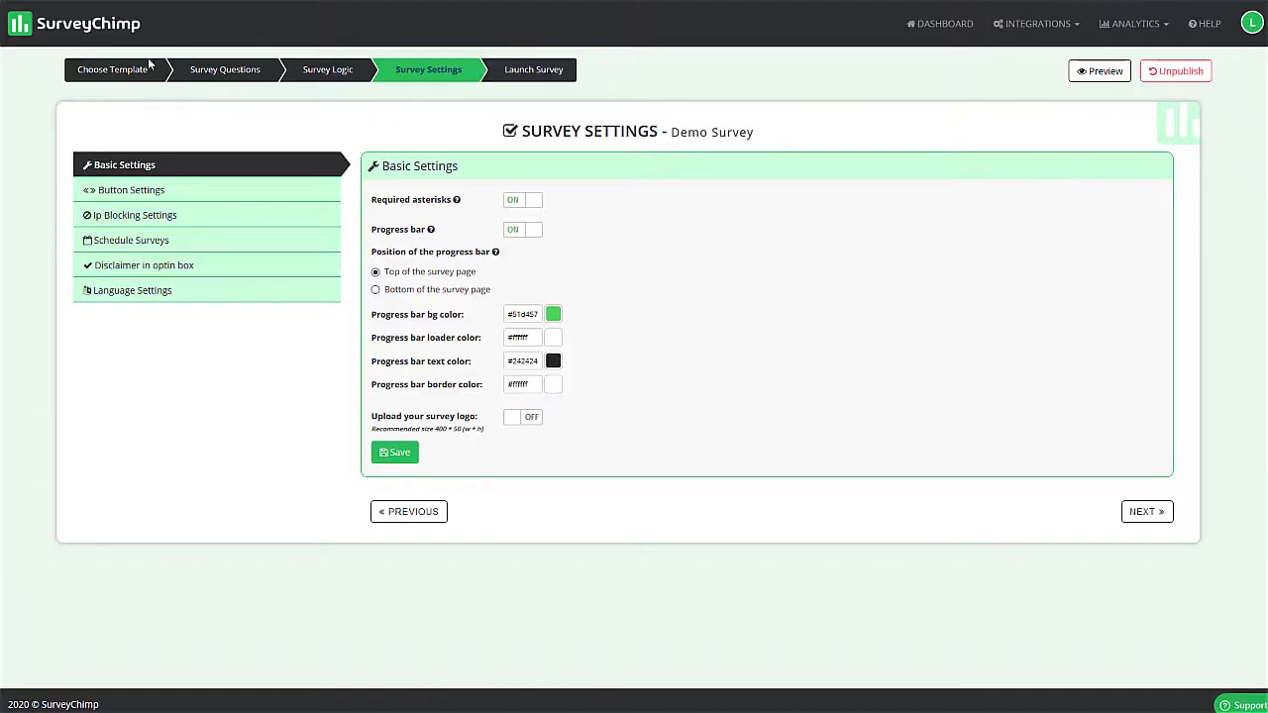
- Return to the survey dashboard and open the analytics of the Demo survey
left_click(950, 24)
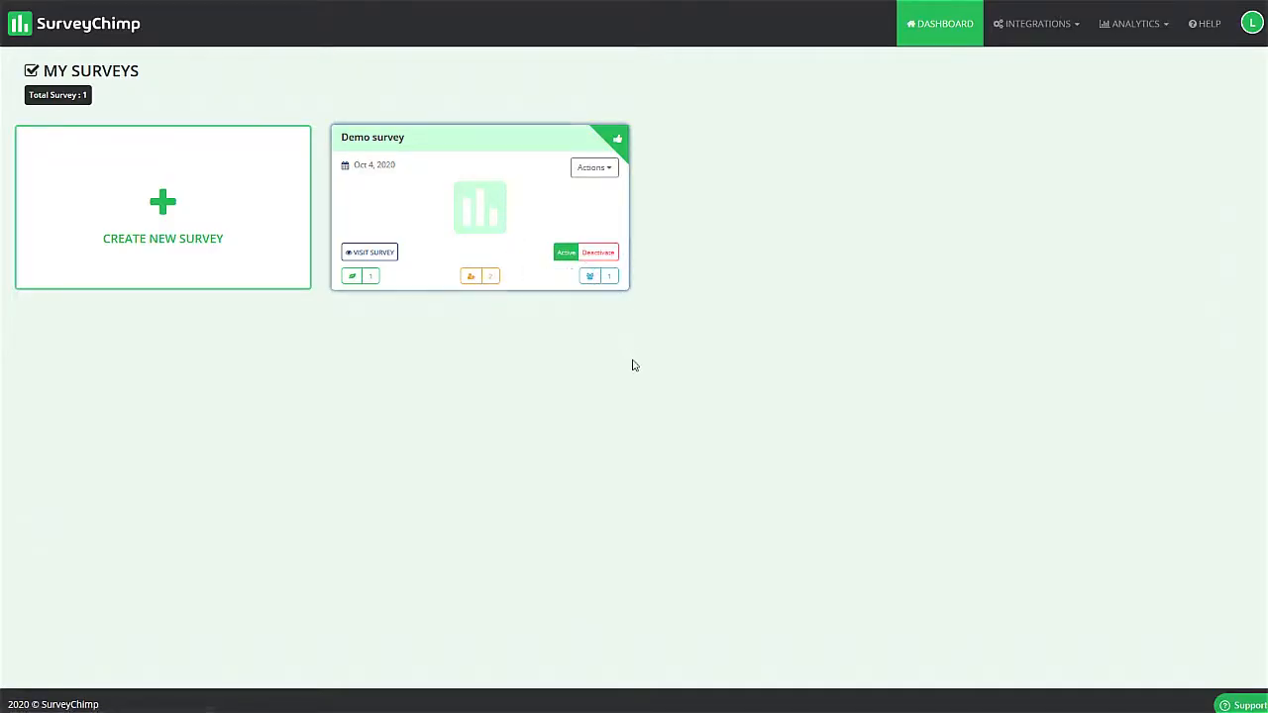
left_click(604, 170)
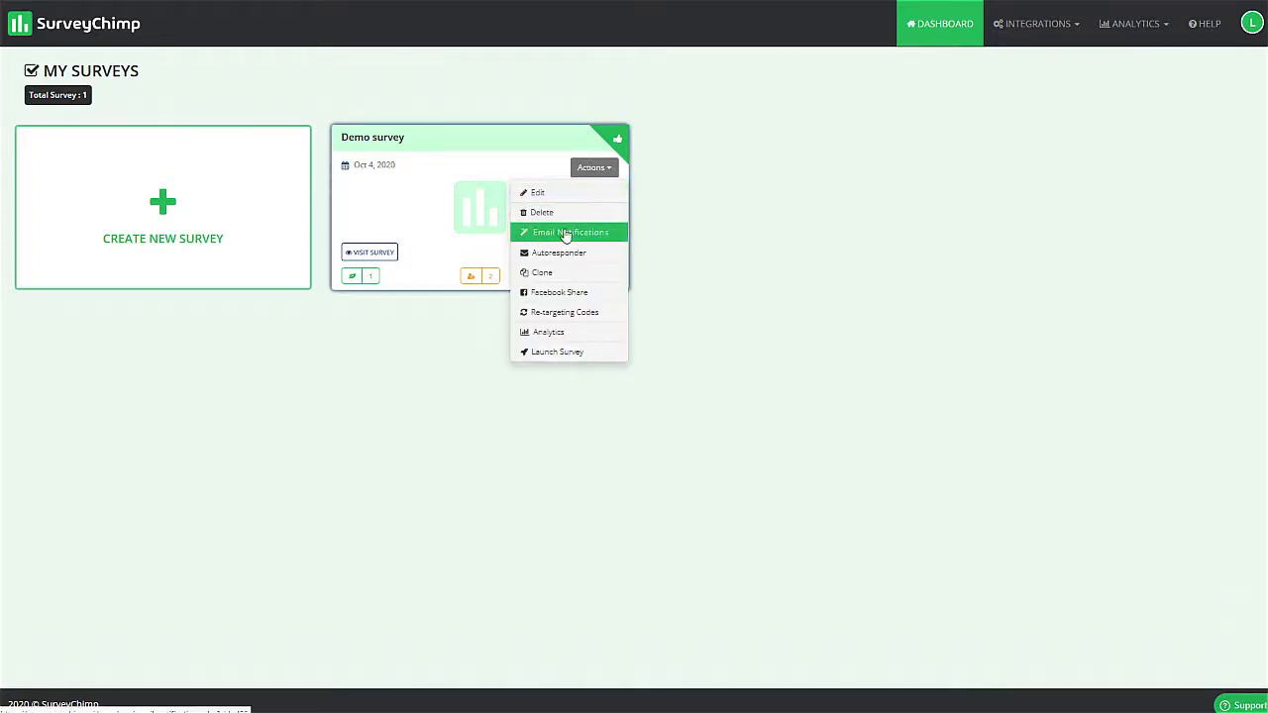
left_click(556, 336)
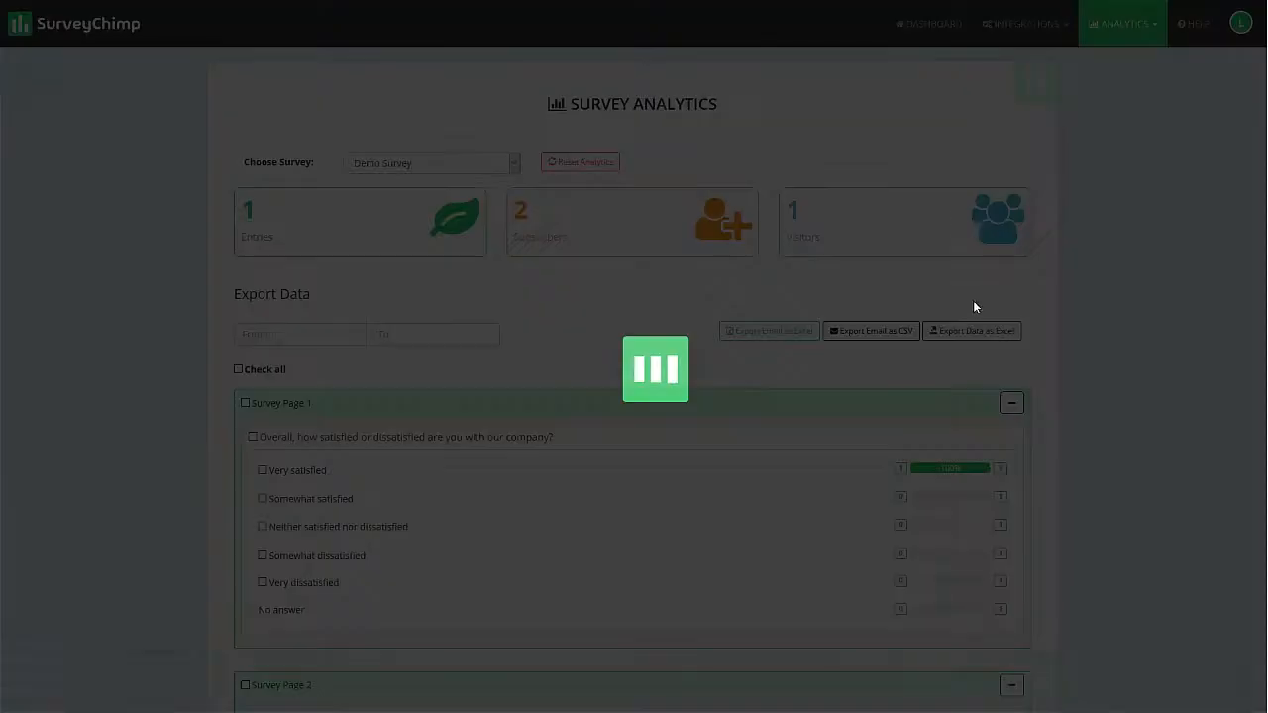
- Examine the answer statistics for all survey pages and the written response to the comments question
scroll(237, 313, "down", 1)
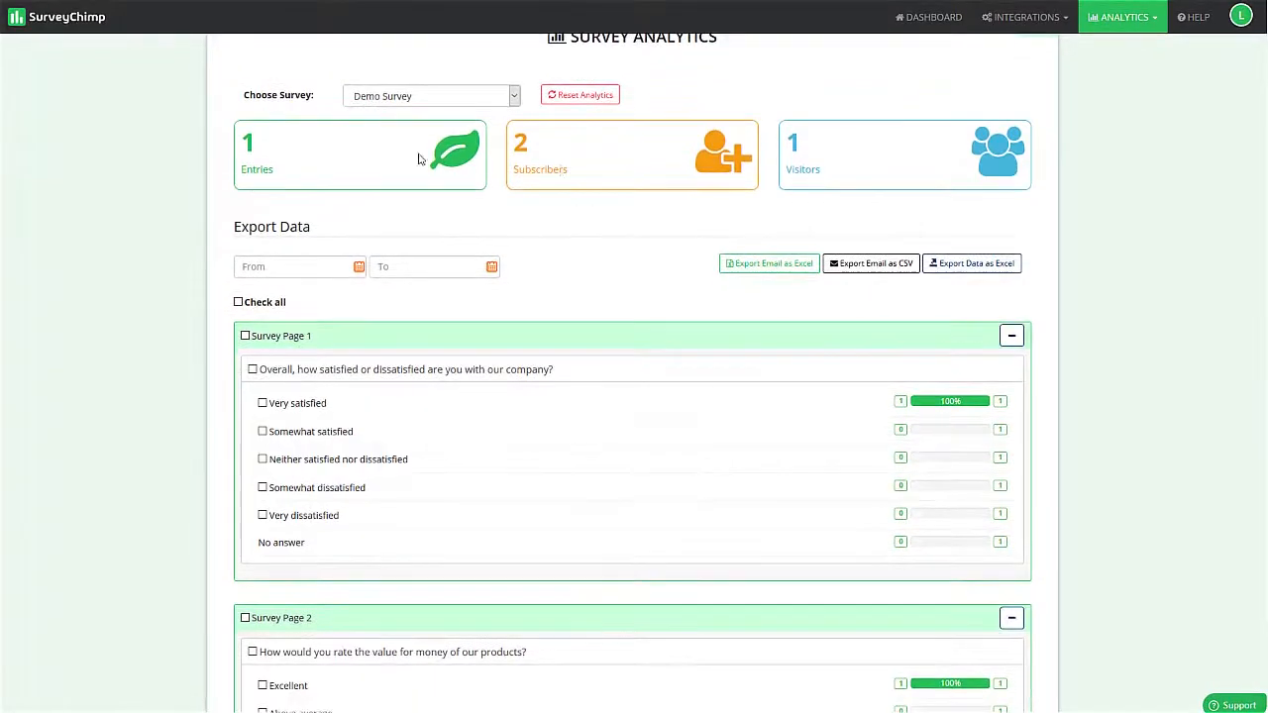
scroll(589, 323, "down", 3)
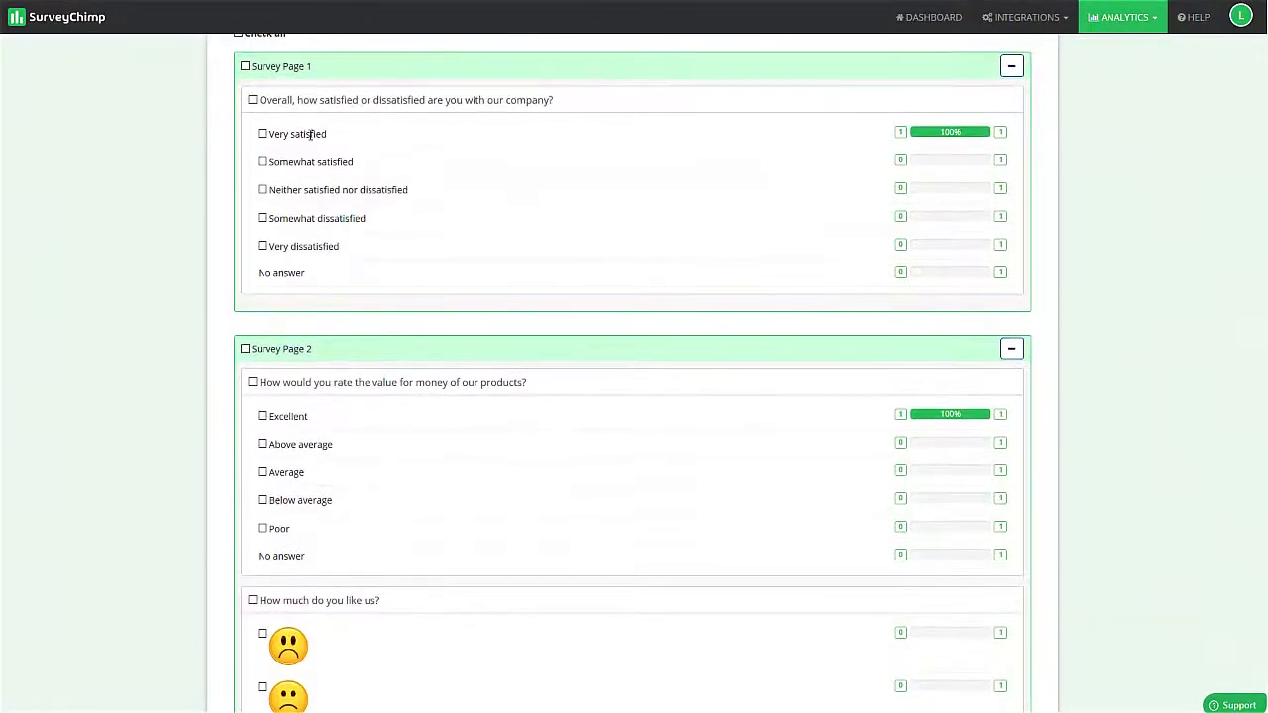
scroll(761, 168, "down", 5)
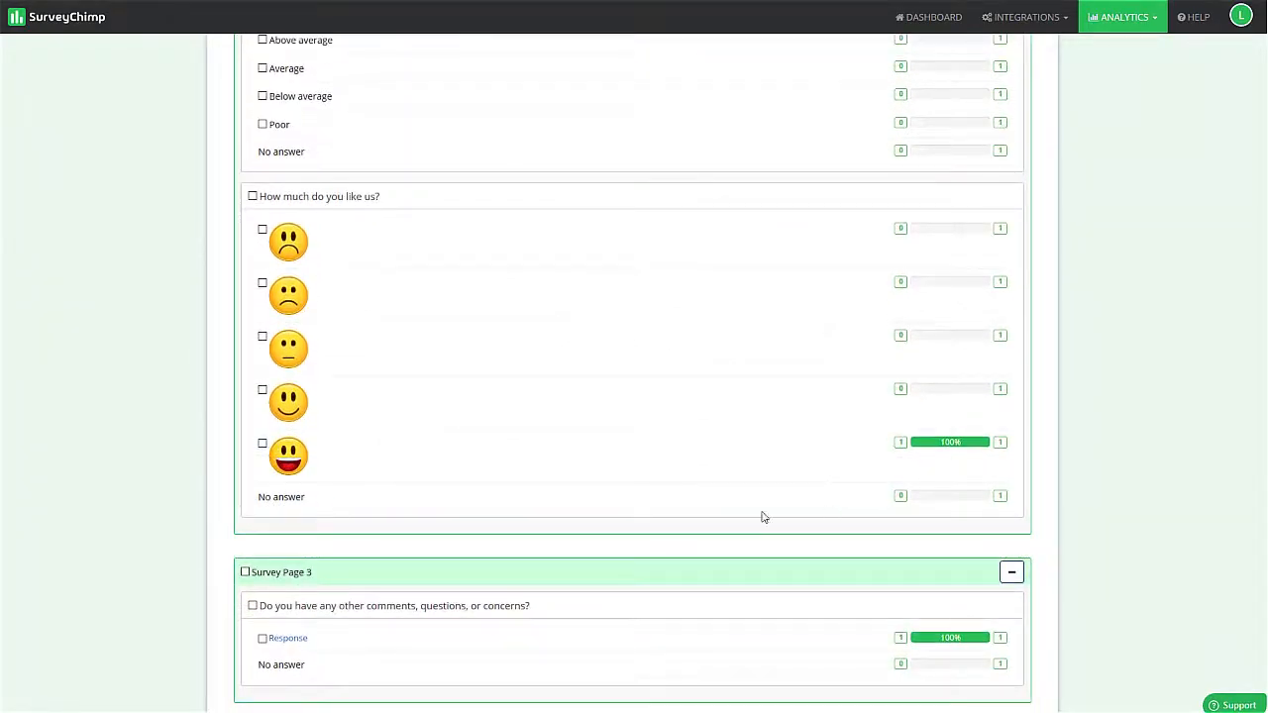
scroll(693, 535, "down", 1)
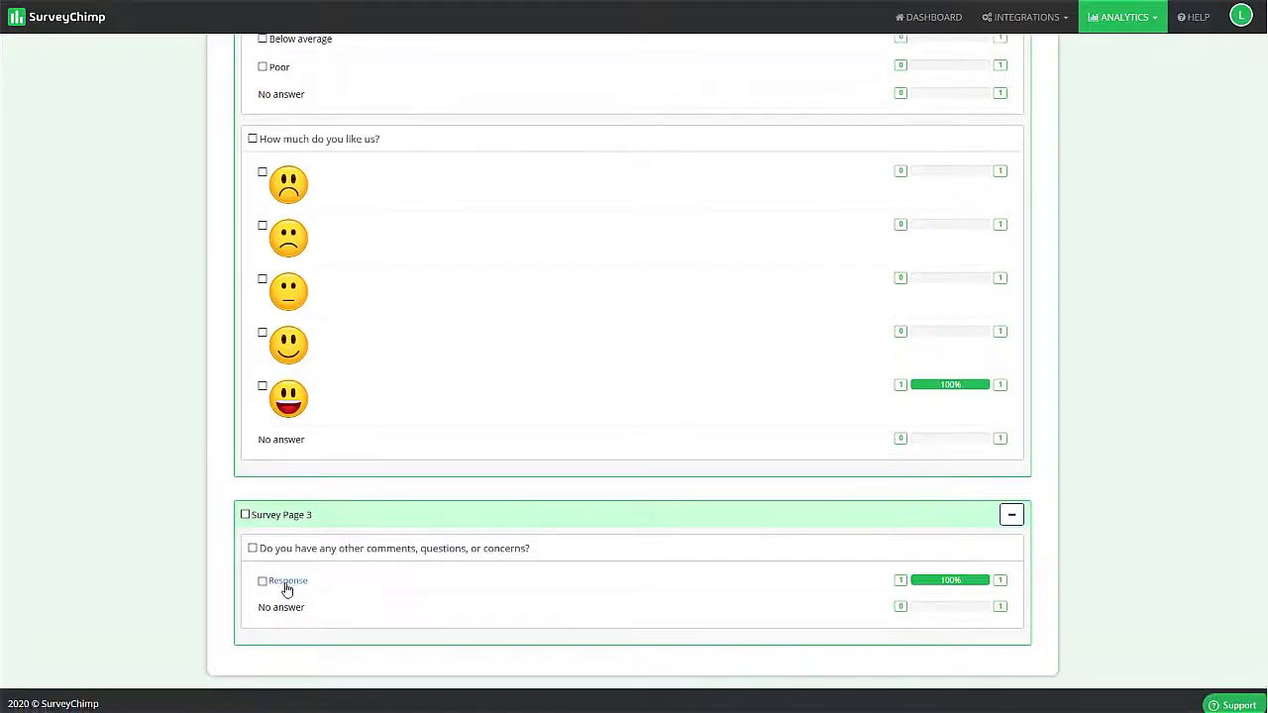
left_click(291, 588)
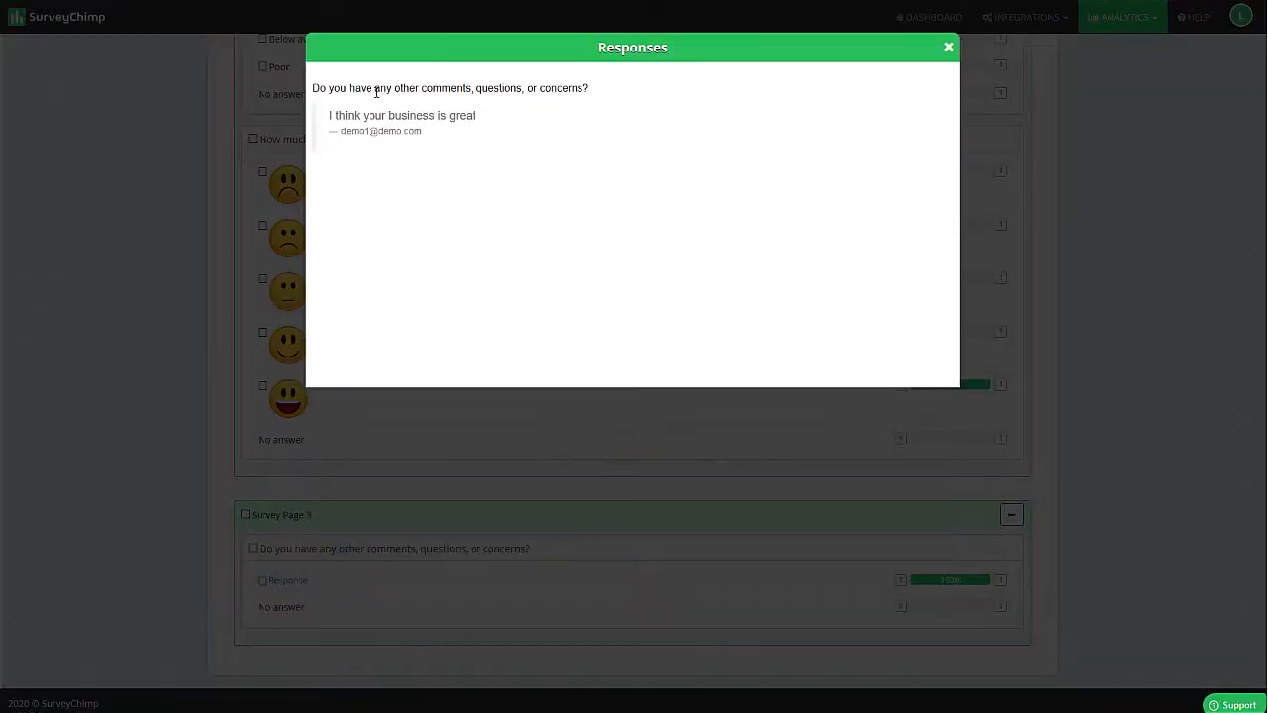
left_click(949, 44)
- Export the Demo survey's data as Excel for the period from 2020-10-03 to 2020-10-05 and dismiss the export request notice
scroll(399, 274, "up", 10)
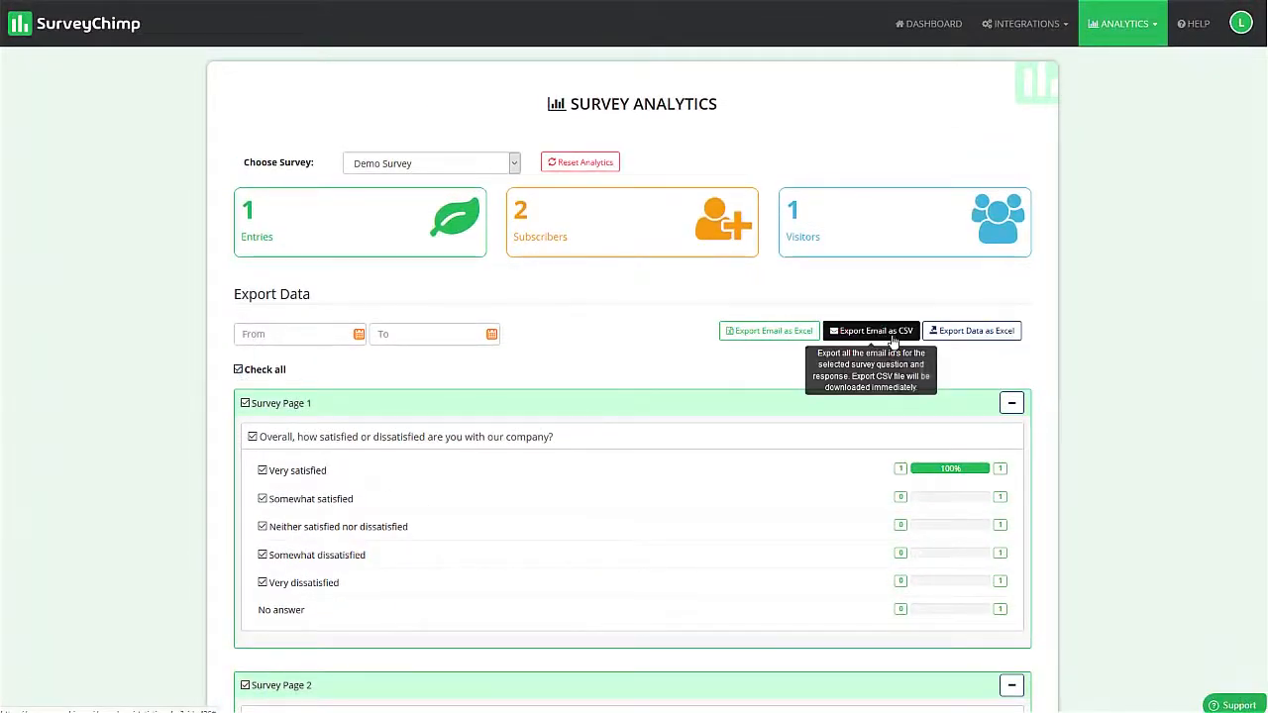
left_click(278, 334)
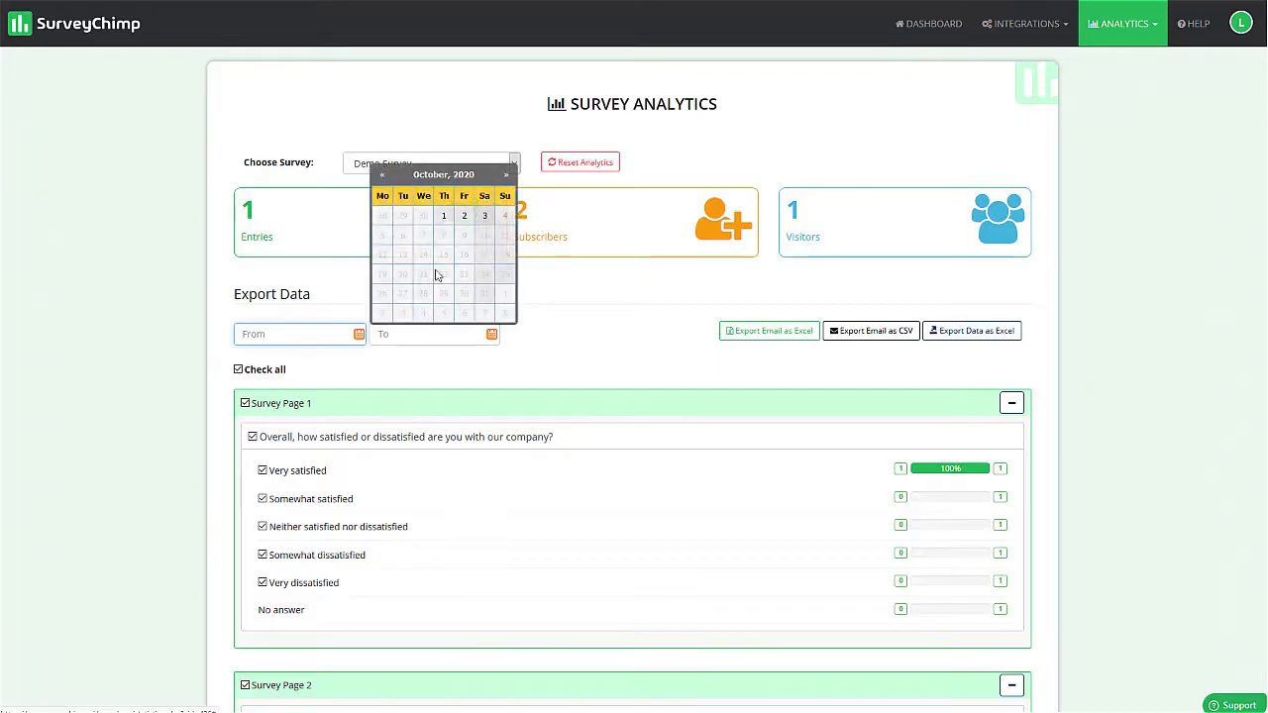
left_click(485, 215)
left_click(431, 336)
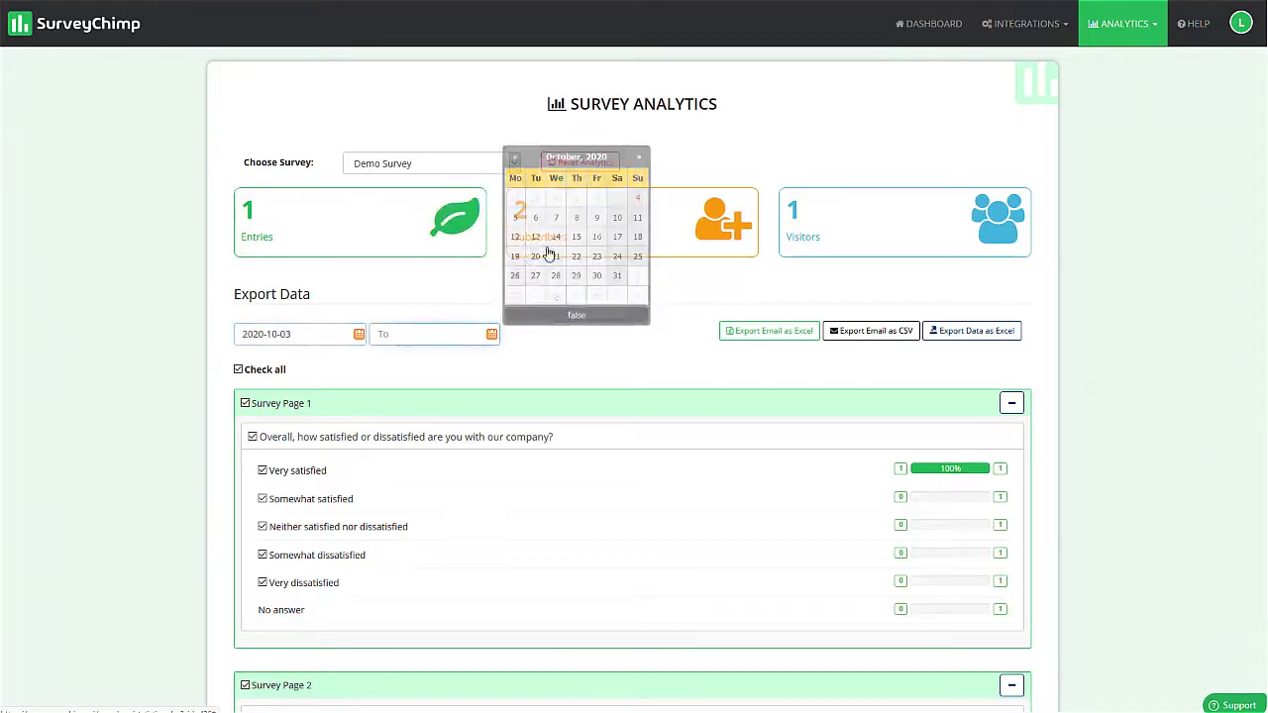
left_click(516, 218)
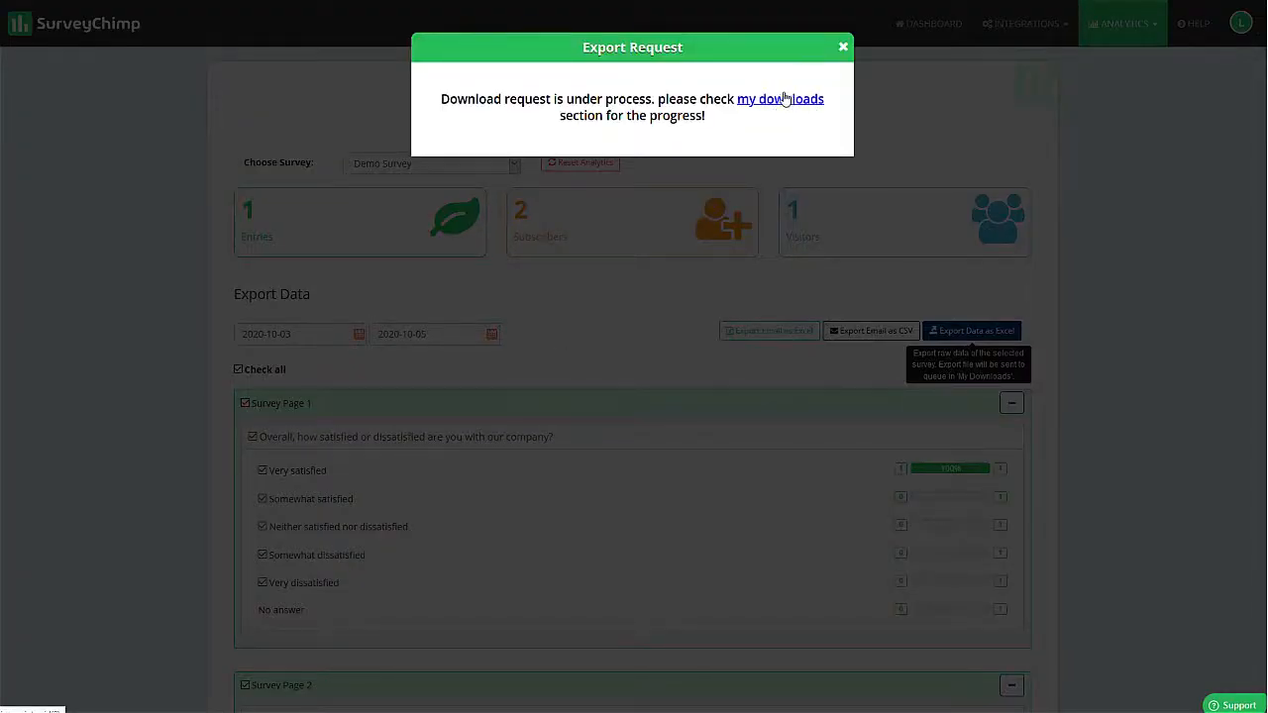
left_click(843, 48)
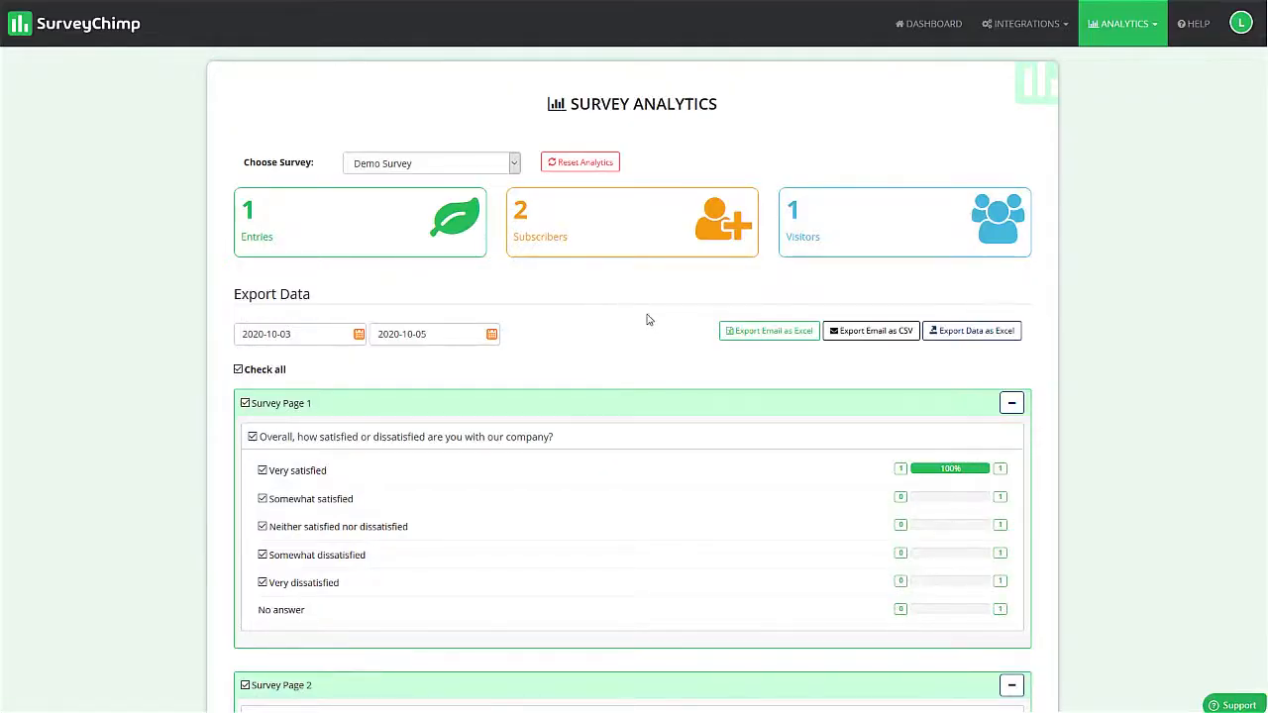
scroll(634, 332, "down", 5)
scroll(625, 338, "up", 5)
- Open the Sentimental Analysis for the Demo Survey and examine its positive, neutral and negative response summary
left_click(942, 22)
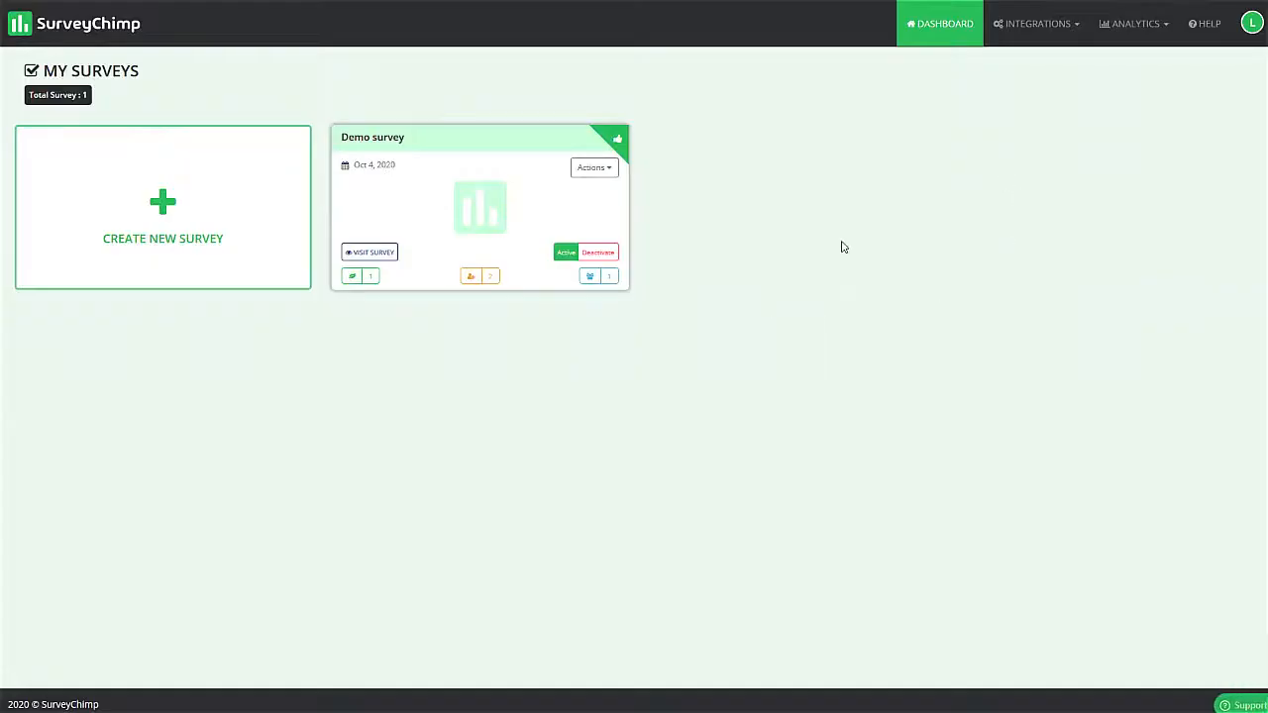
left_click(1135, 22)
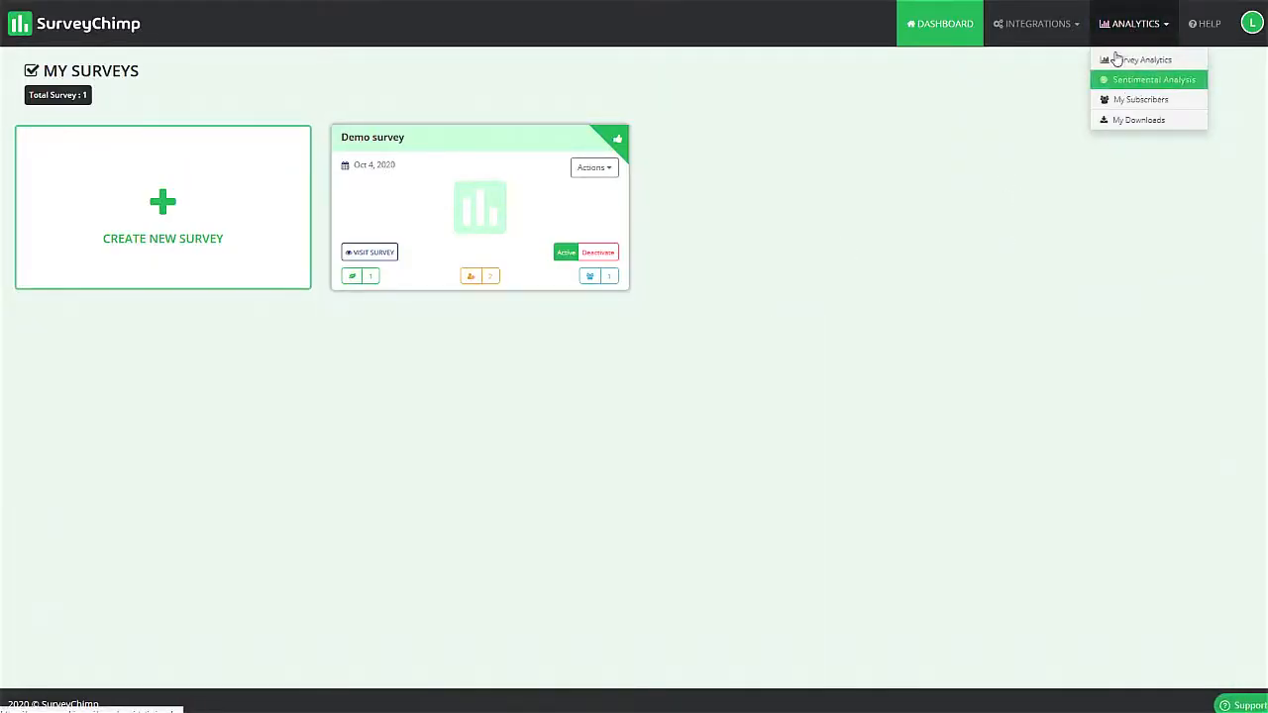
left_click(1142, 81)
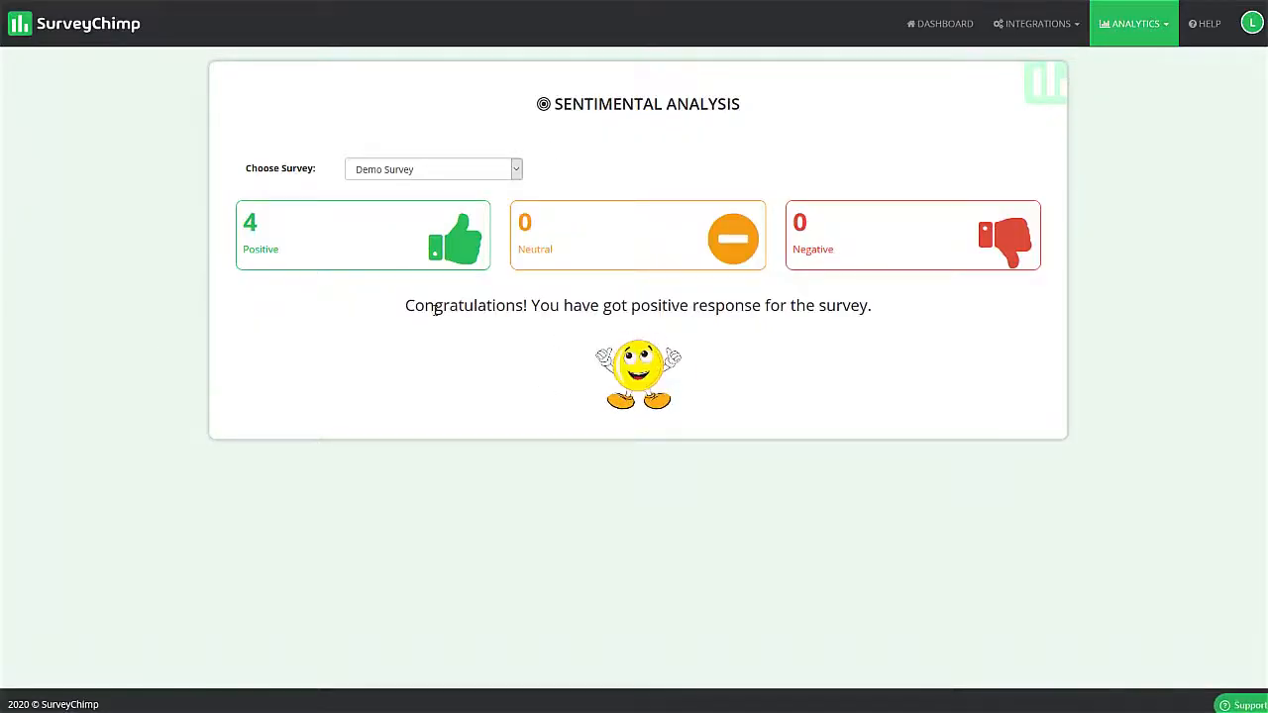
left_click(396, 171)
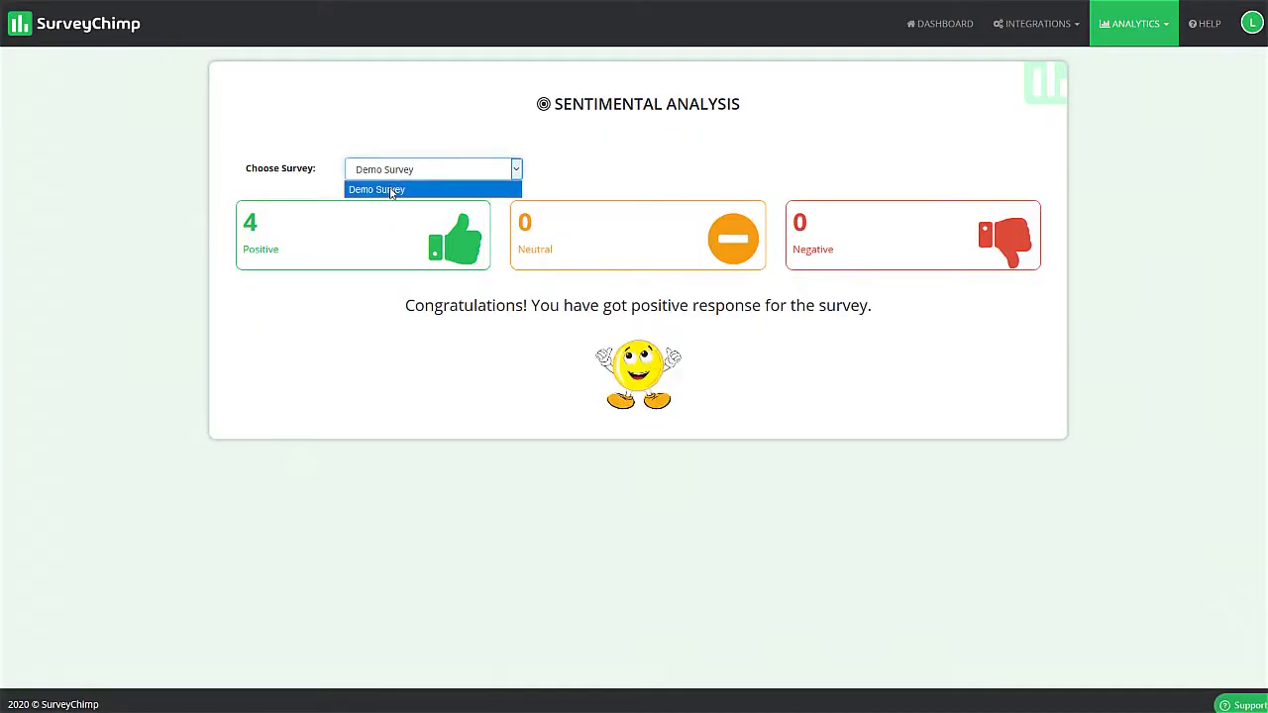
left_click(392, 190)
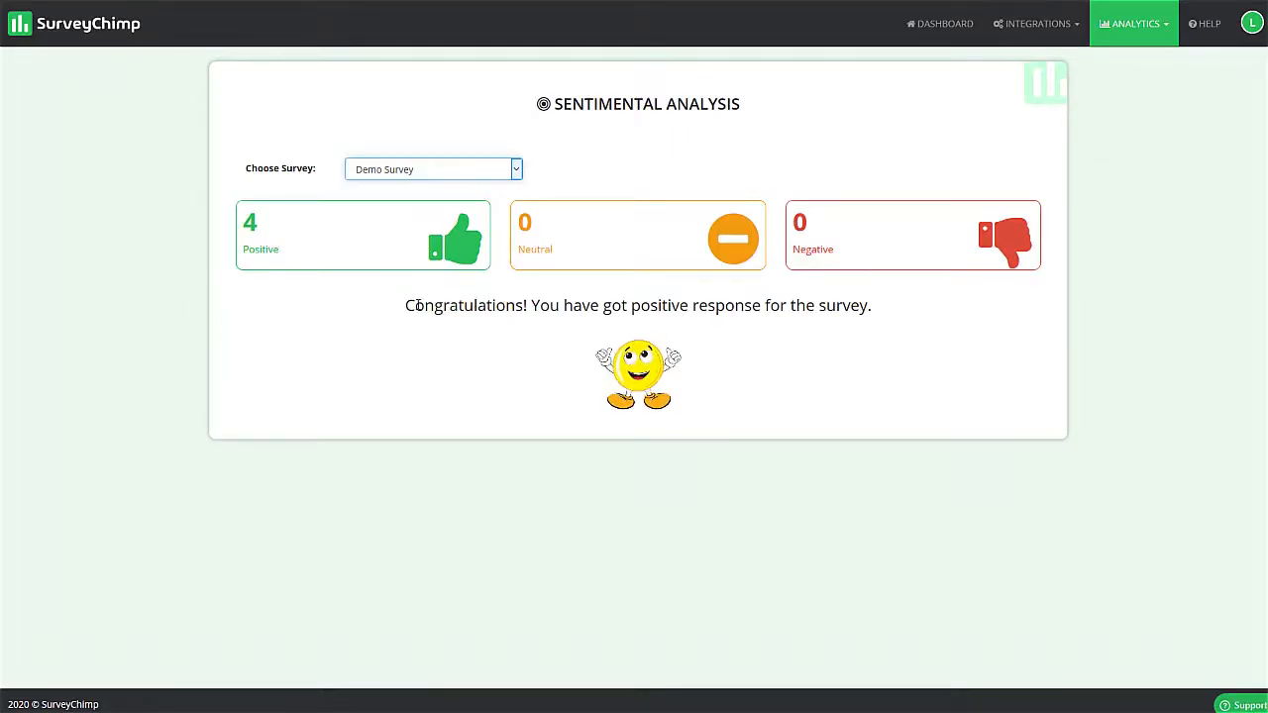
left_click_drag(416, 305, 928, 392)
left_click(932, 391)
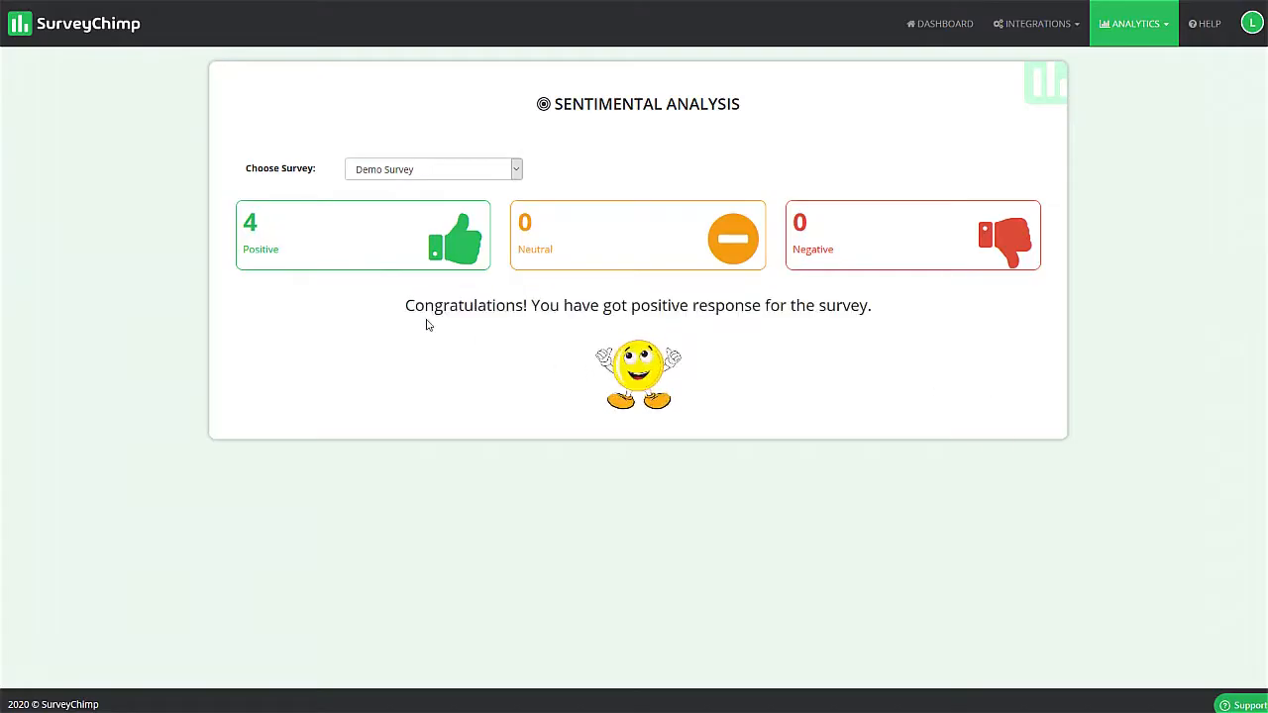
left_click_drag(395, 313, 782, 326)
left_click(724, 387)
- Connect the Facebook integration by continuing with the previously linked account and keeping the Survey Chimp Test page selected
left_click(939, 22)
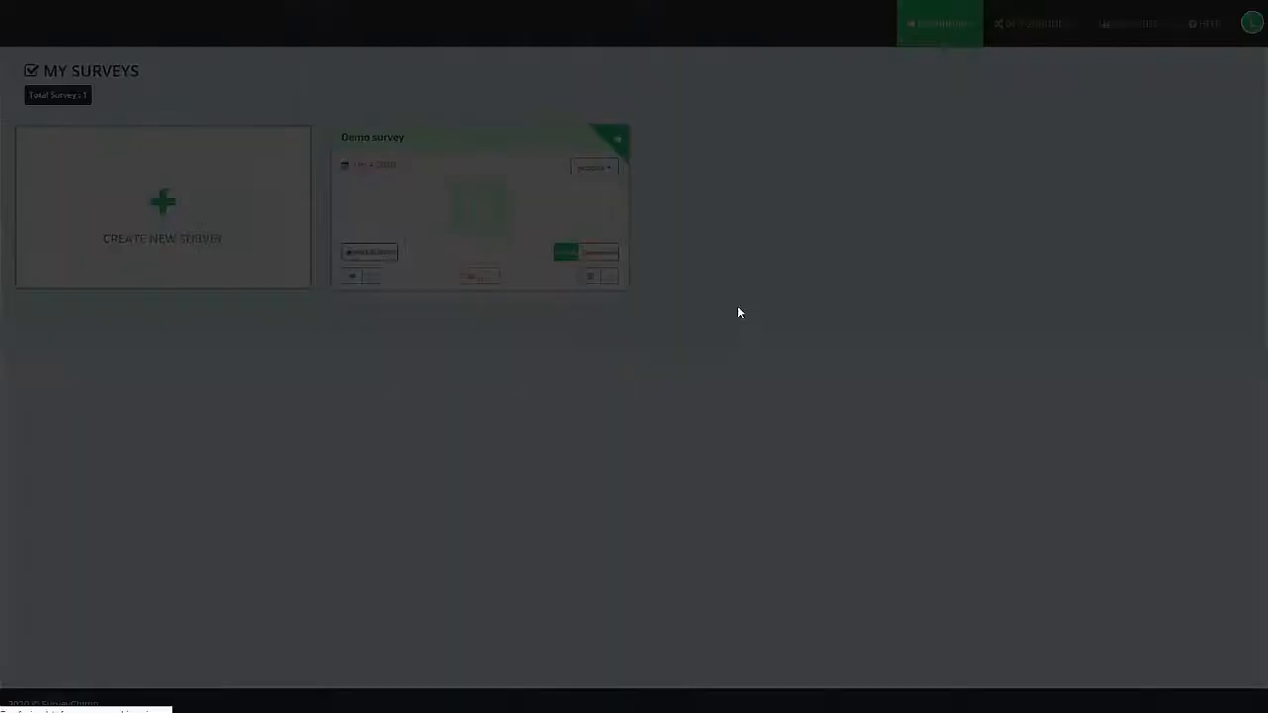
mouse_move(622, 140)
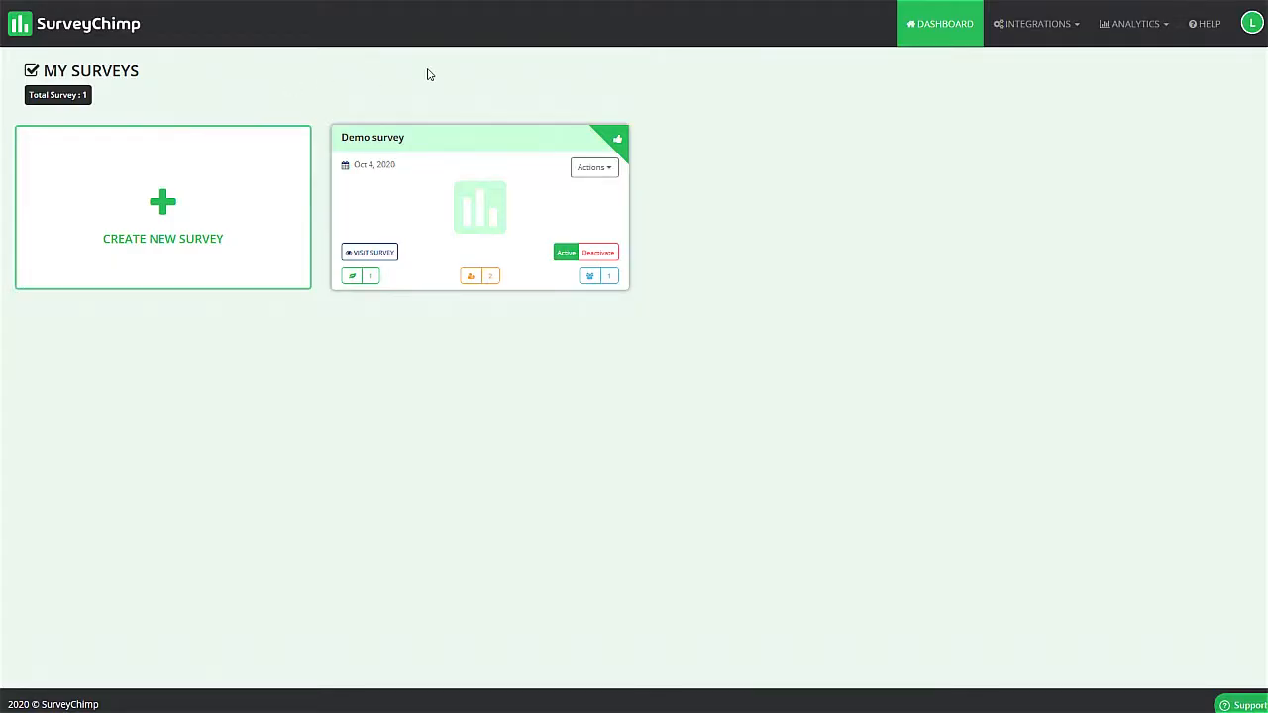
left_click(1032, 26)
left_click(1039, 56)
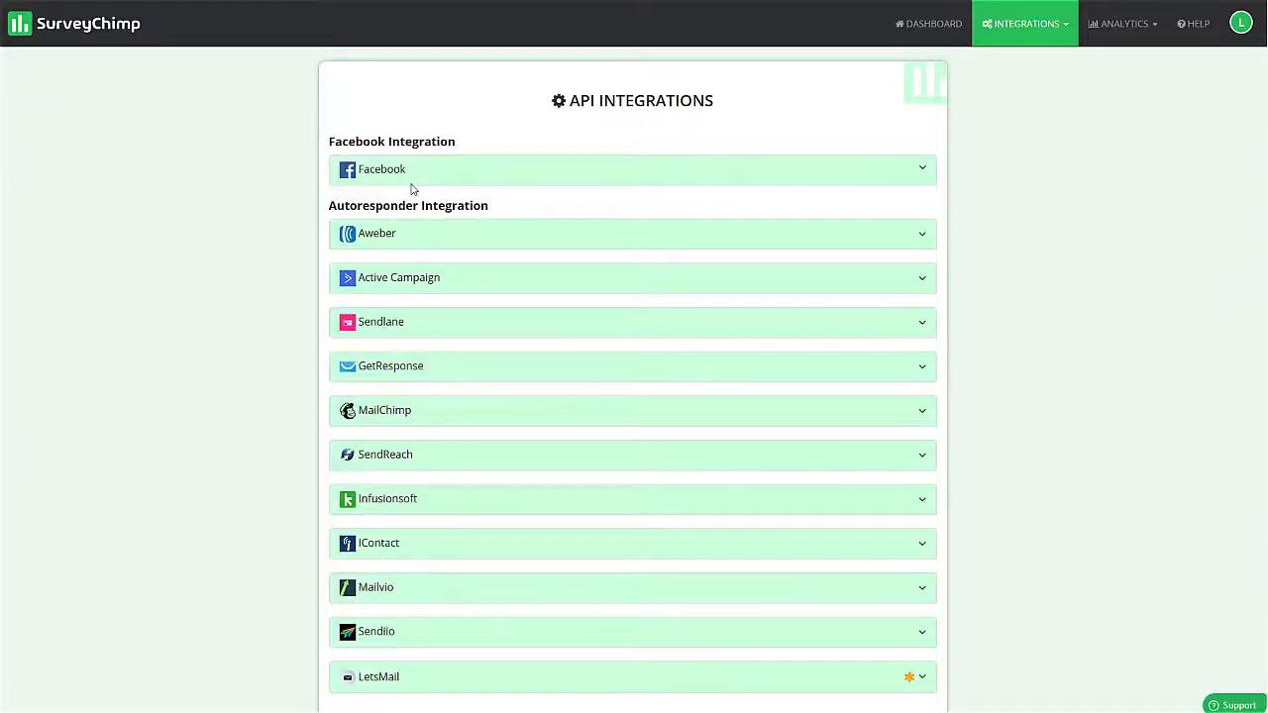
left_click(381, 176)
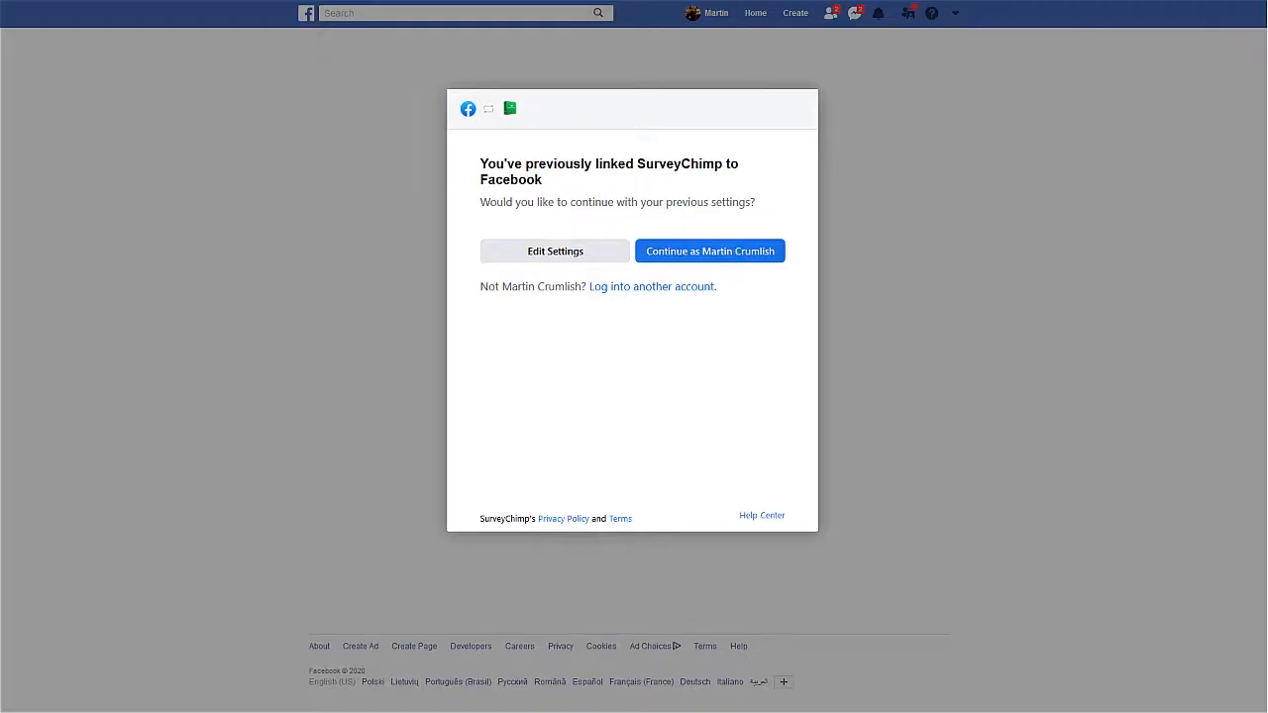
left_click(710, 251)
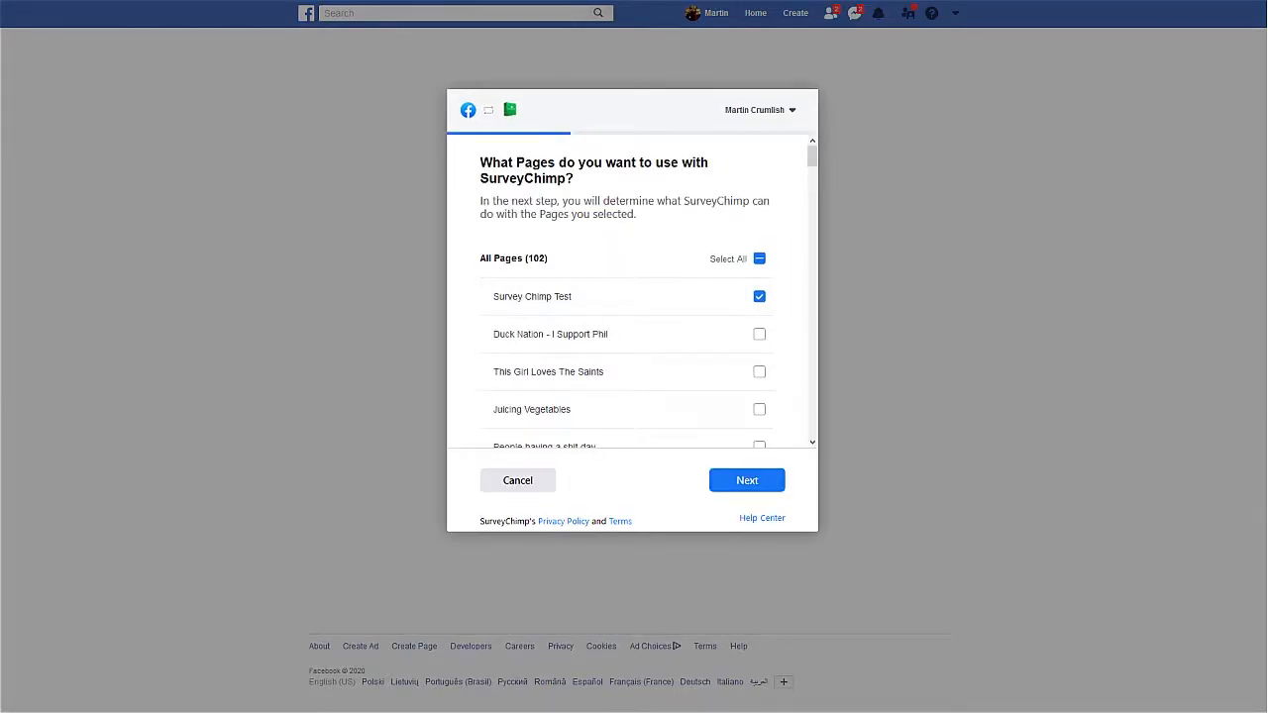
left_click(747, 480)
left_click(750, 429)
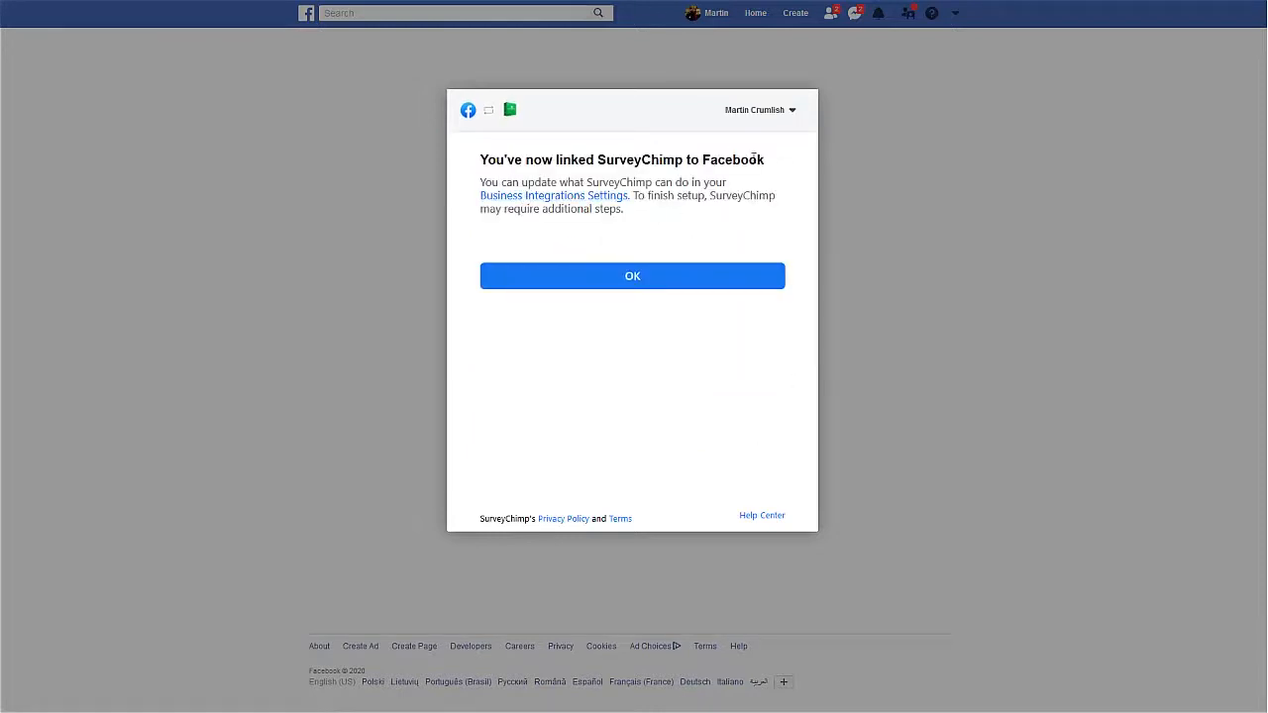
left_click(639, 284)
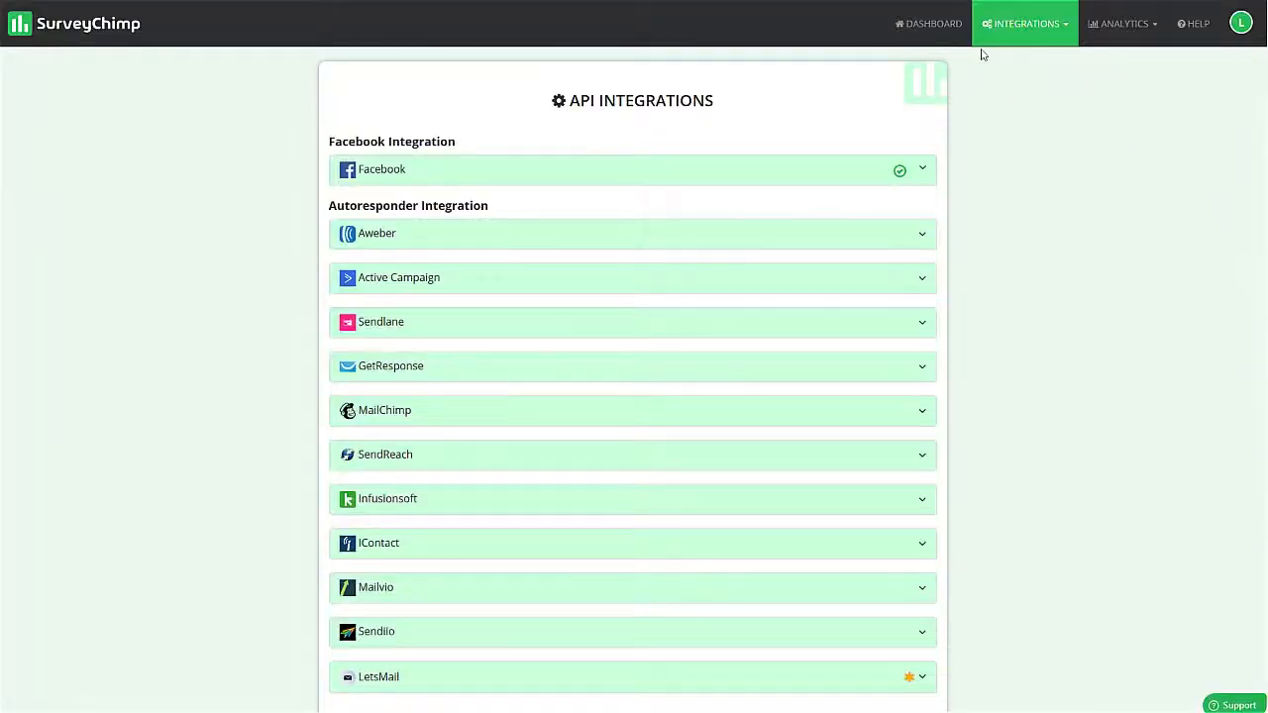
- Open the Demo survey's launch options and visit the FB Messenger survey URL for the Survey Chimp Test page
left_click(918, 30)
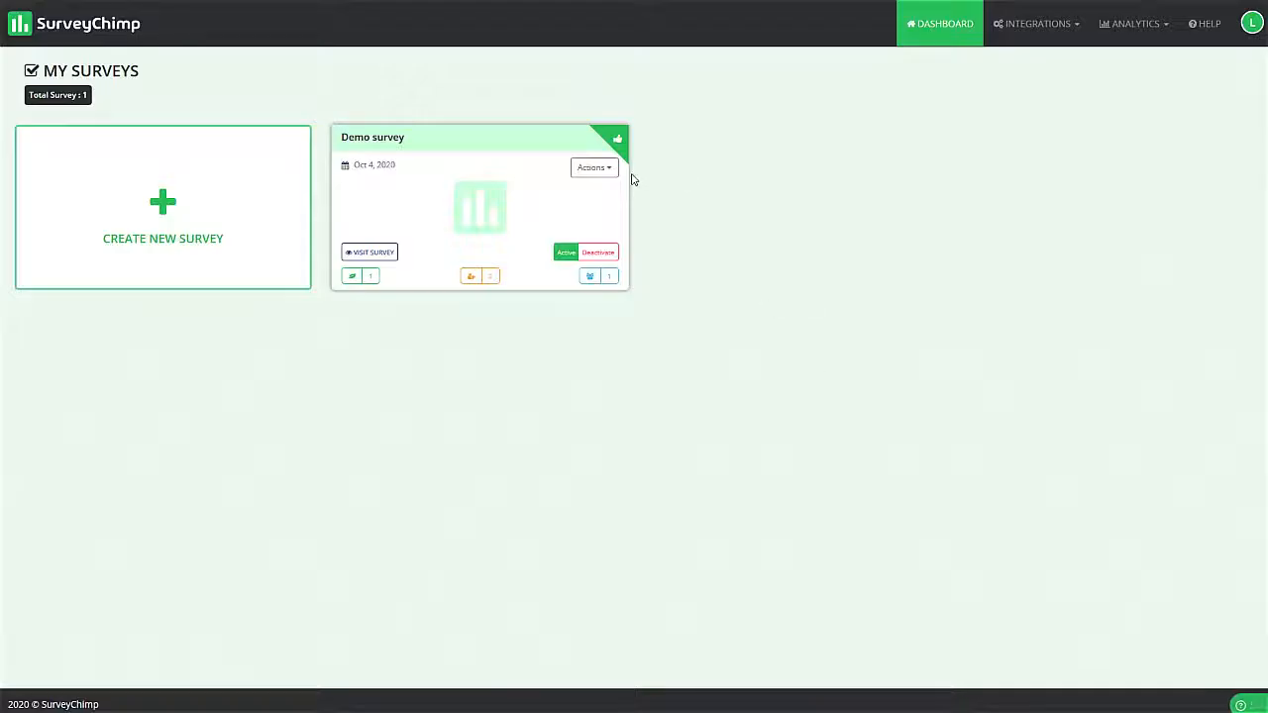
left_click(605, 168)
left_click(564, 354)
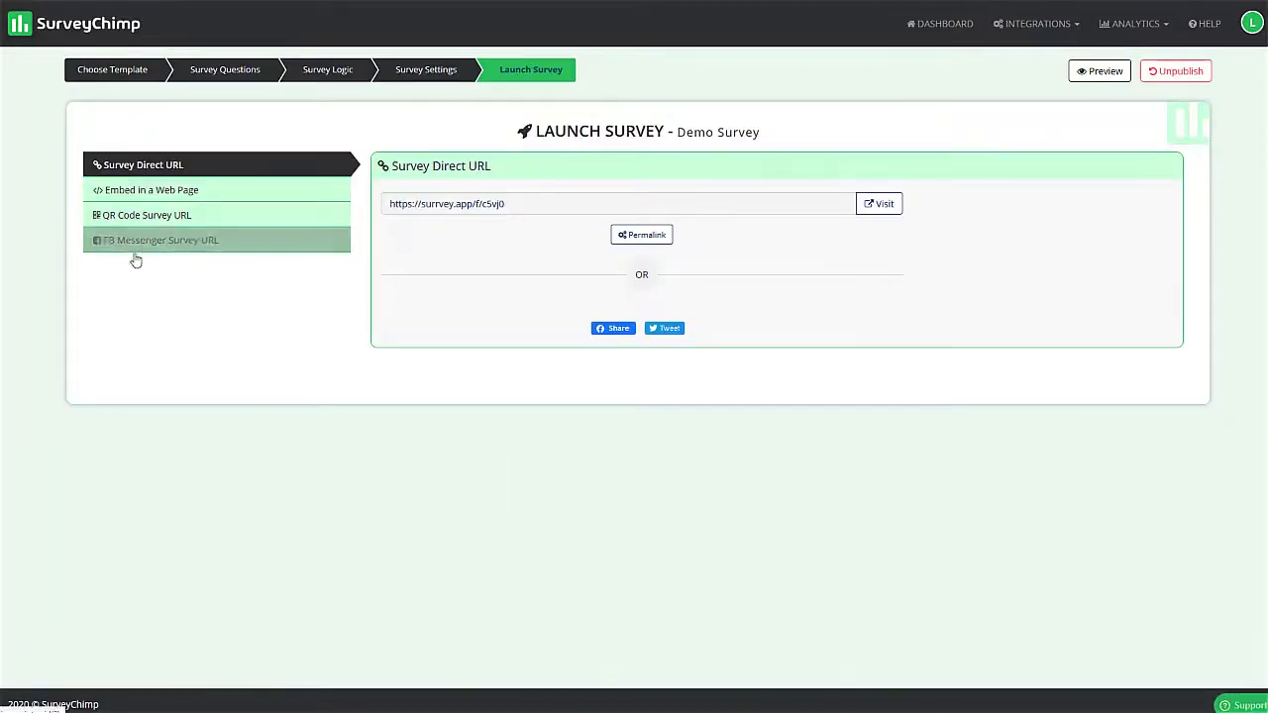
left_click(136, 245)
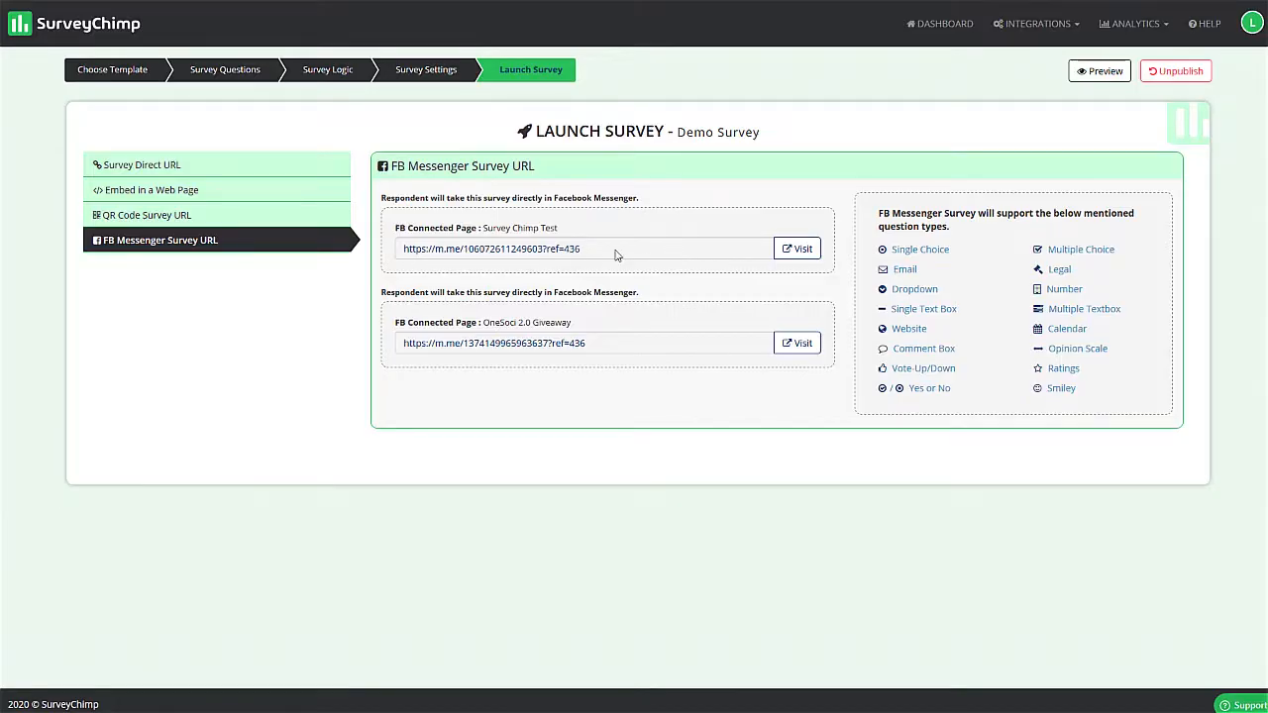
left_click_drag(626, 256, 401, 252)
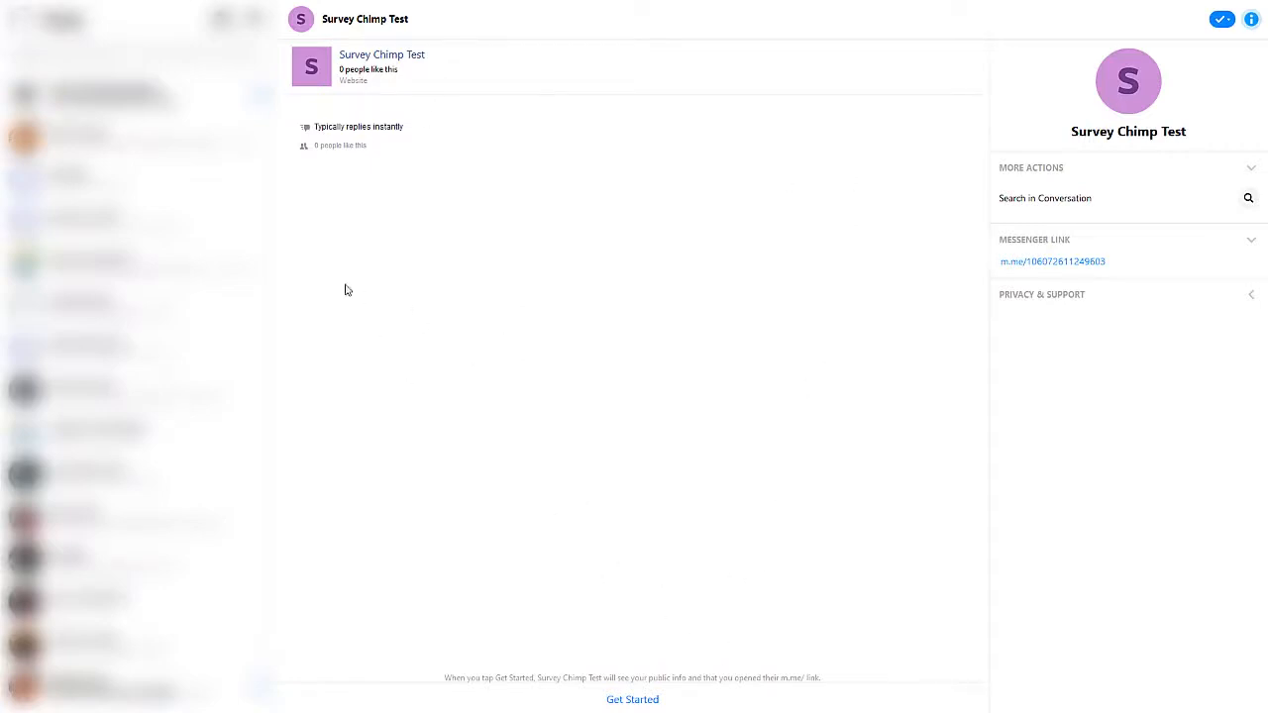
- Start the Messenger survey and answer "Very dissatisfied" for satisfaction, "Poor" for value for money and "smiley0" for liking the company
left_click(651, 700)
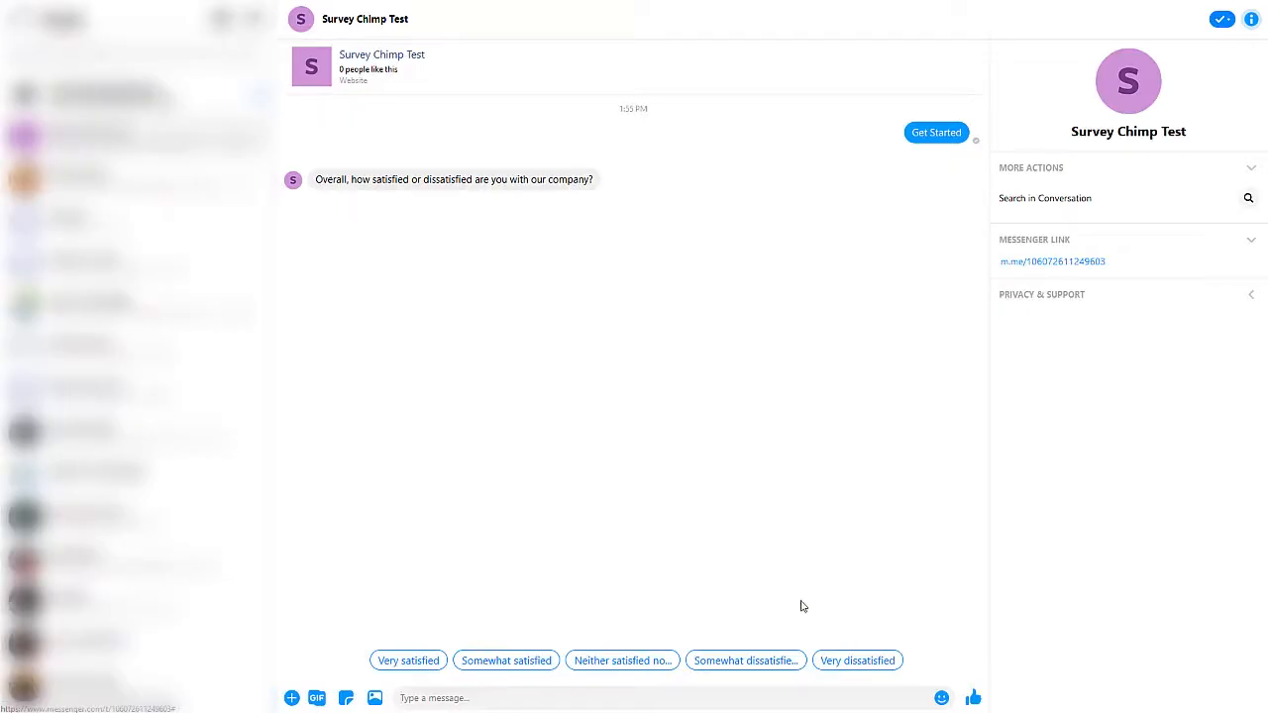
left_click(857, 661)
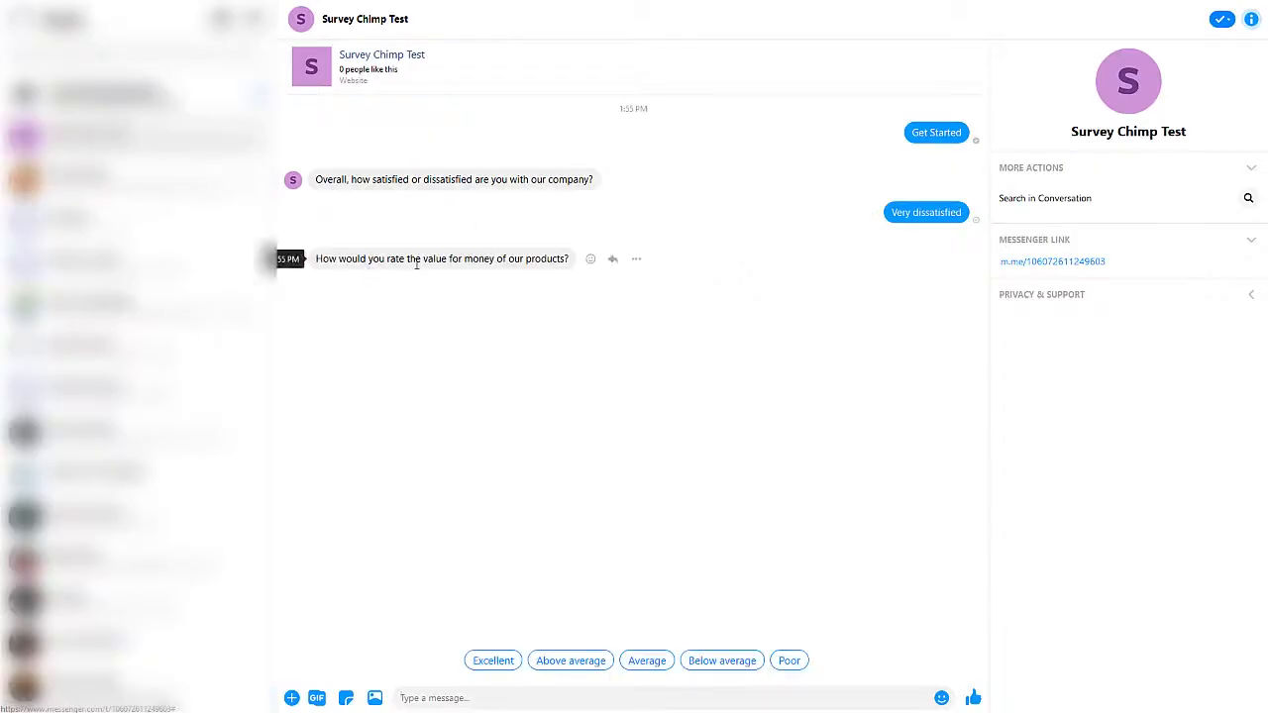
left_click(790, 662)
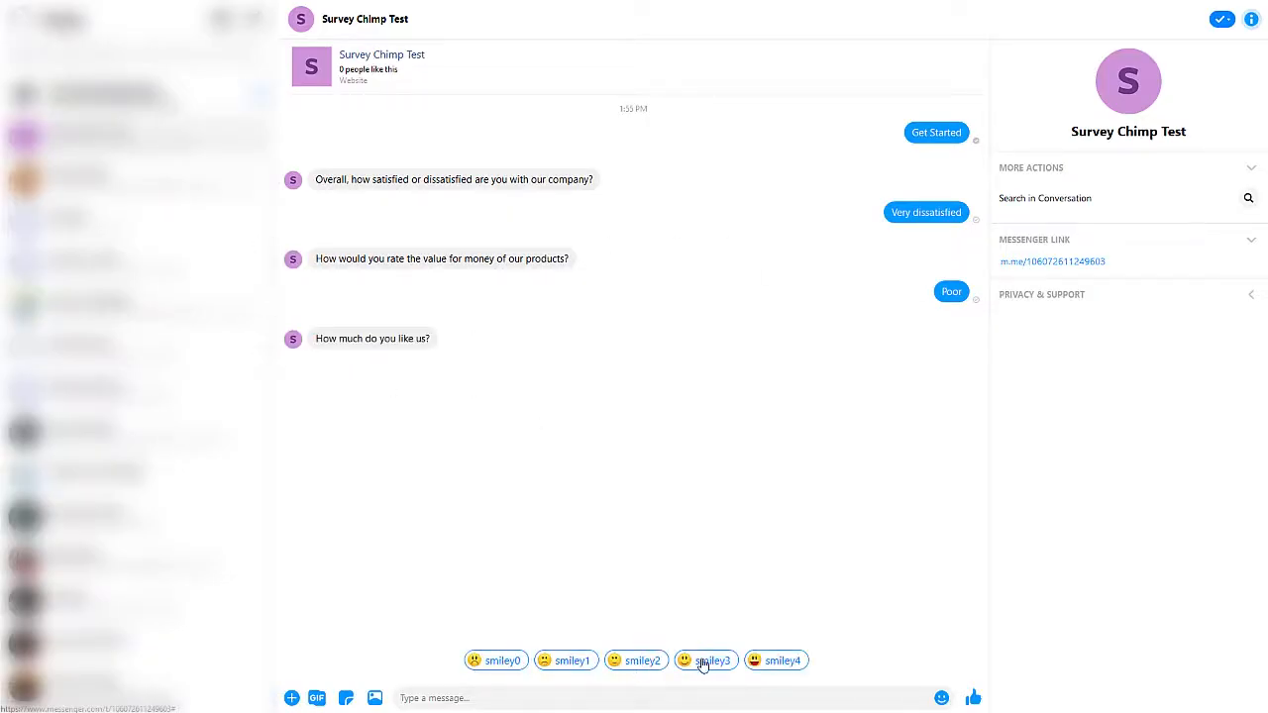
left_click(498, 662)
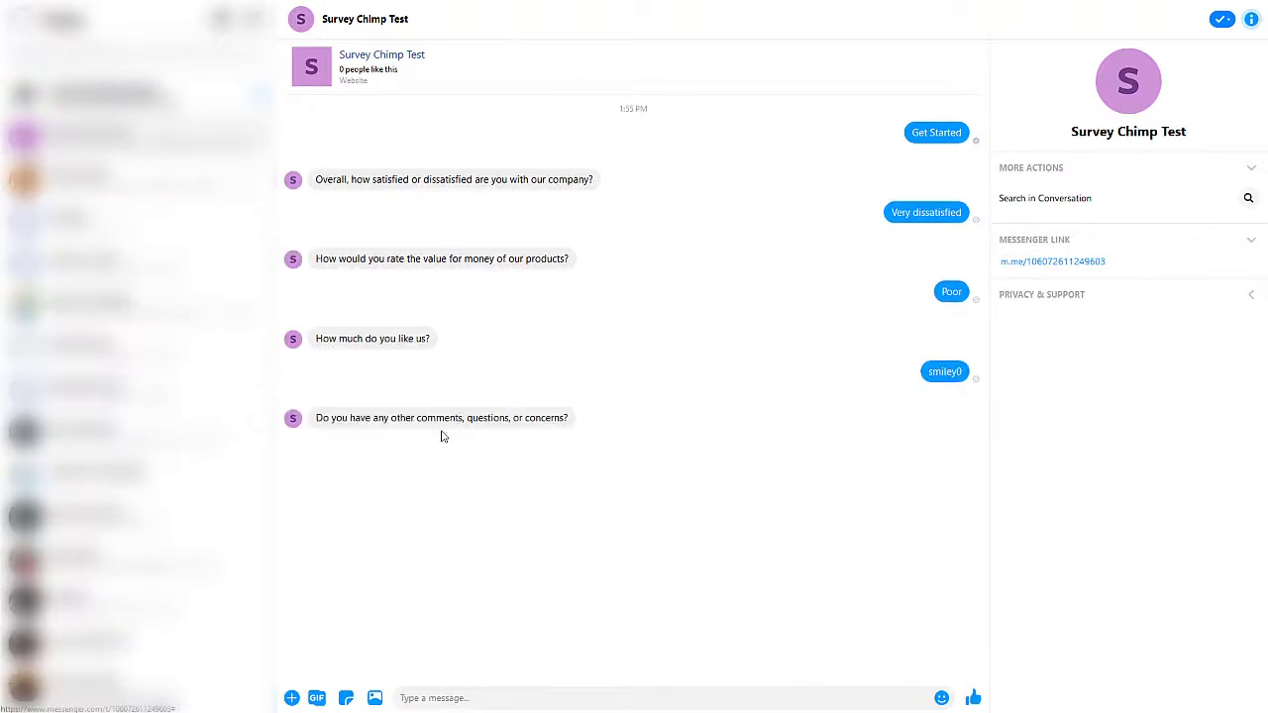
- Finish the Messenger survey by sending the comment "your business is terrible"
type("your business is terrible")
left_click(974, 698)
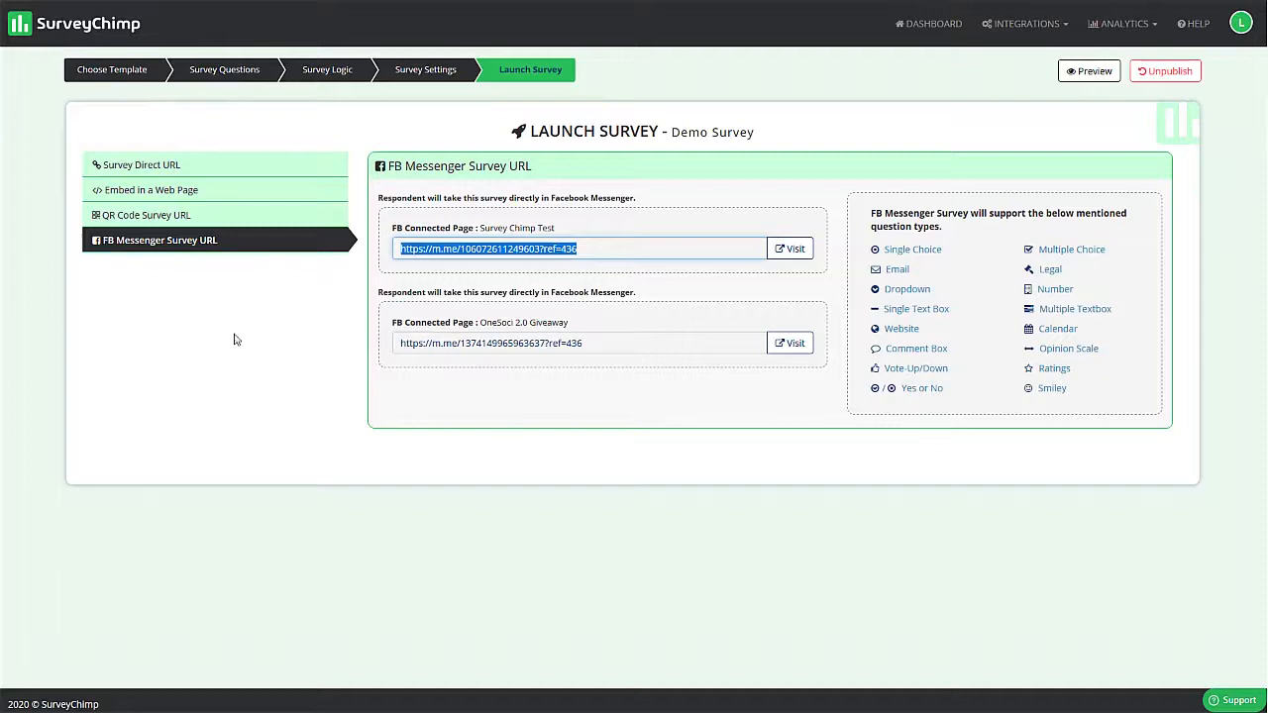
- Return to the SurveyChimp dashboard and open the analytics of the Demo survey
left_click(191, 328)
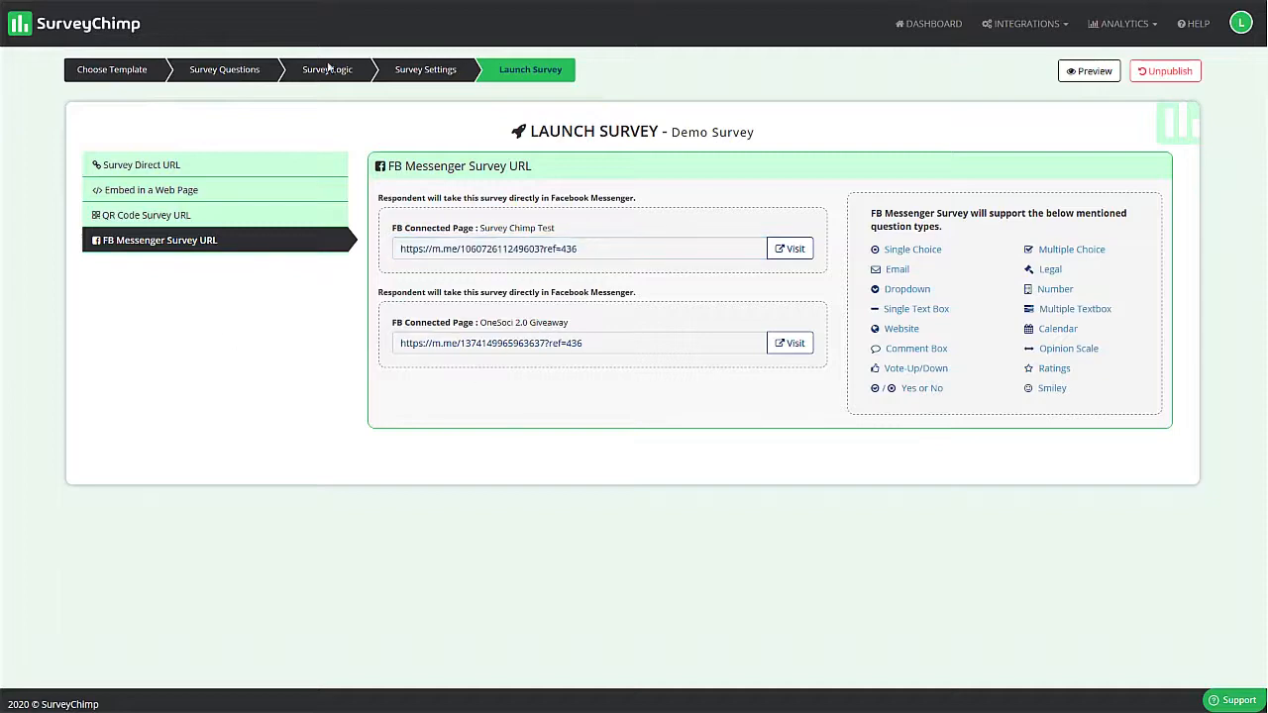
left_click(117, 83)
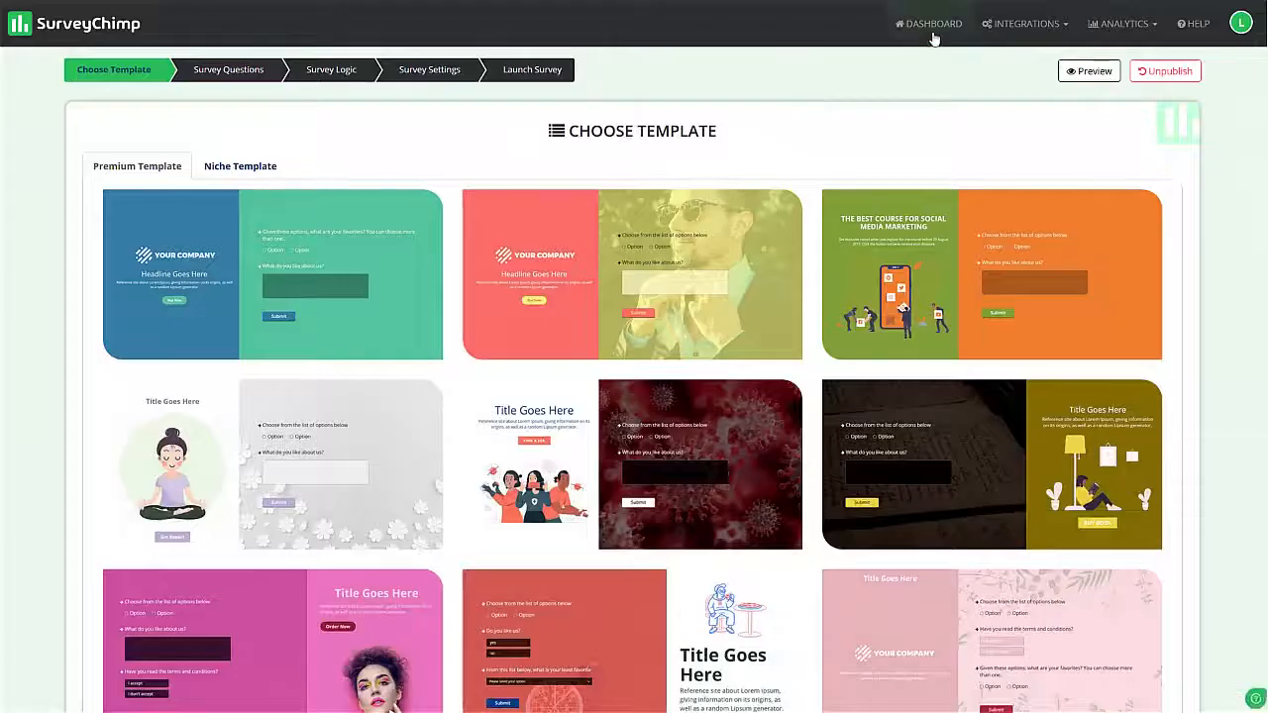
left_click(928, 23)
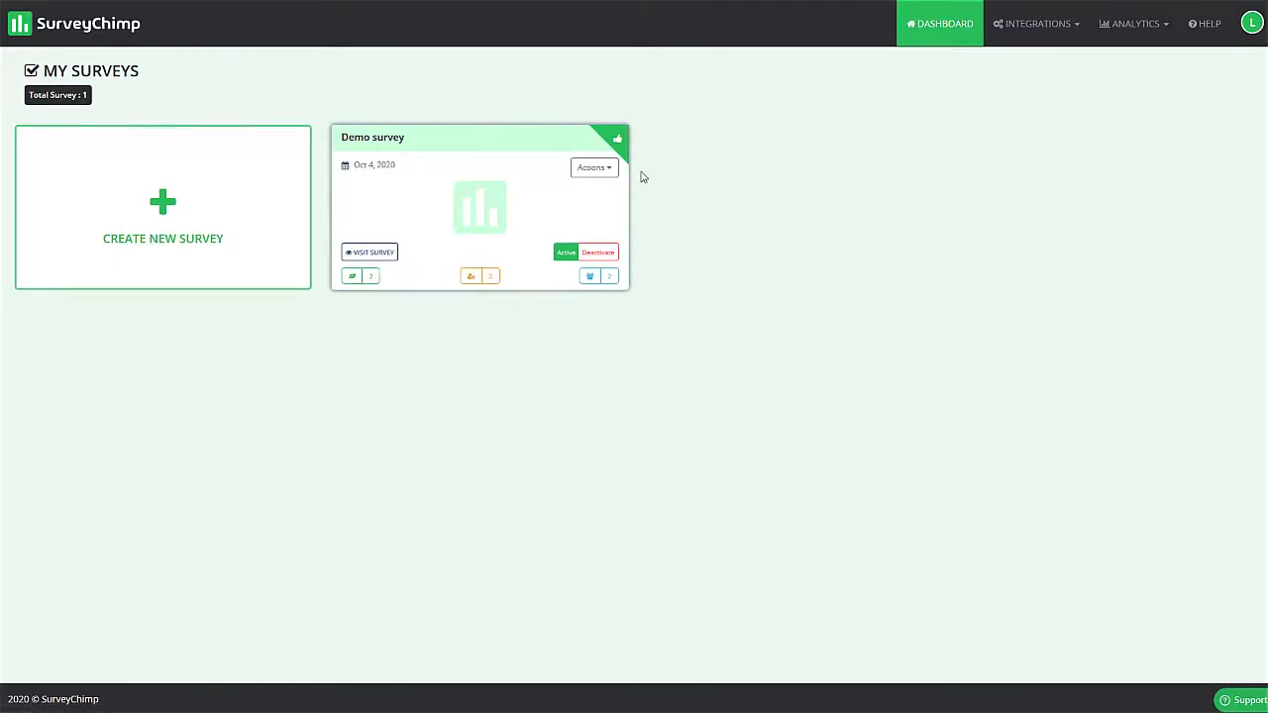
left_click(608, 173)
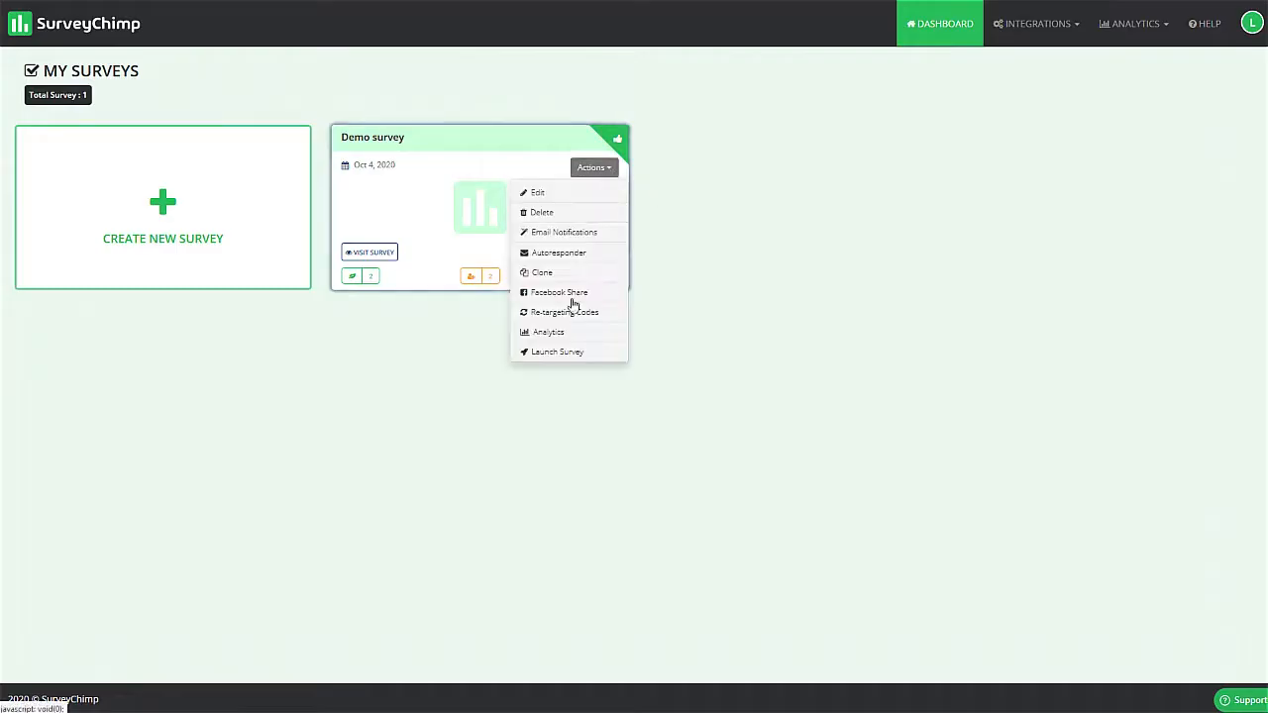
left_click(551, 332)
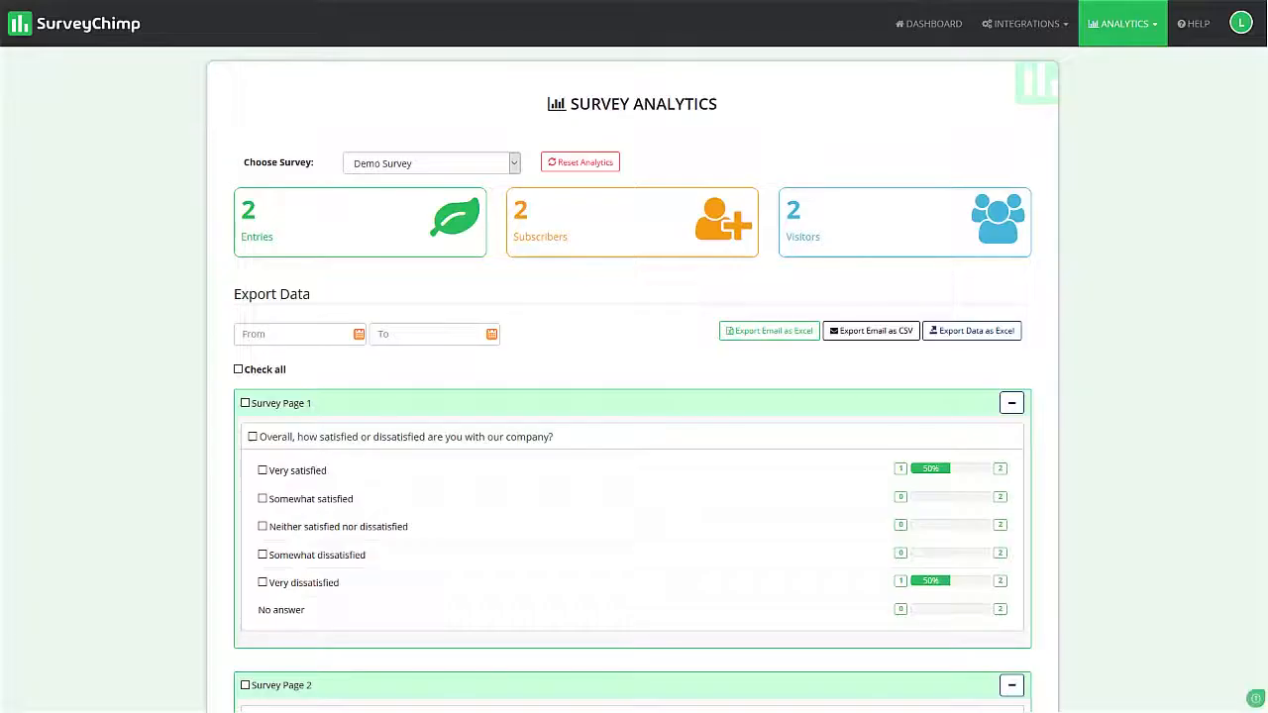
- Examine the Demo survey's updated answer statistics and written comments, along with its Sentimental Analysis summary
scroll(544, 261, "down", 2)
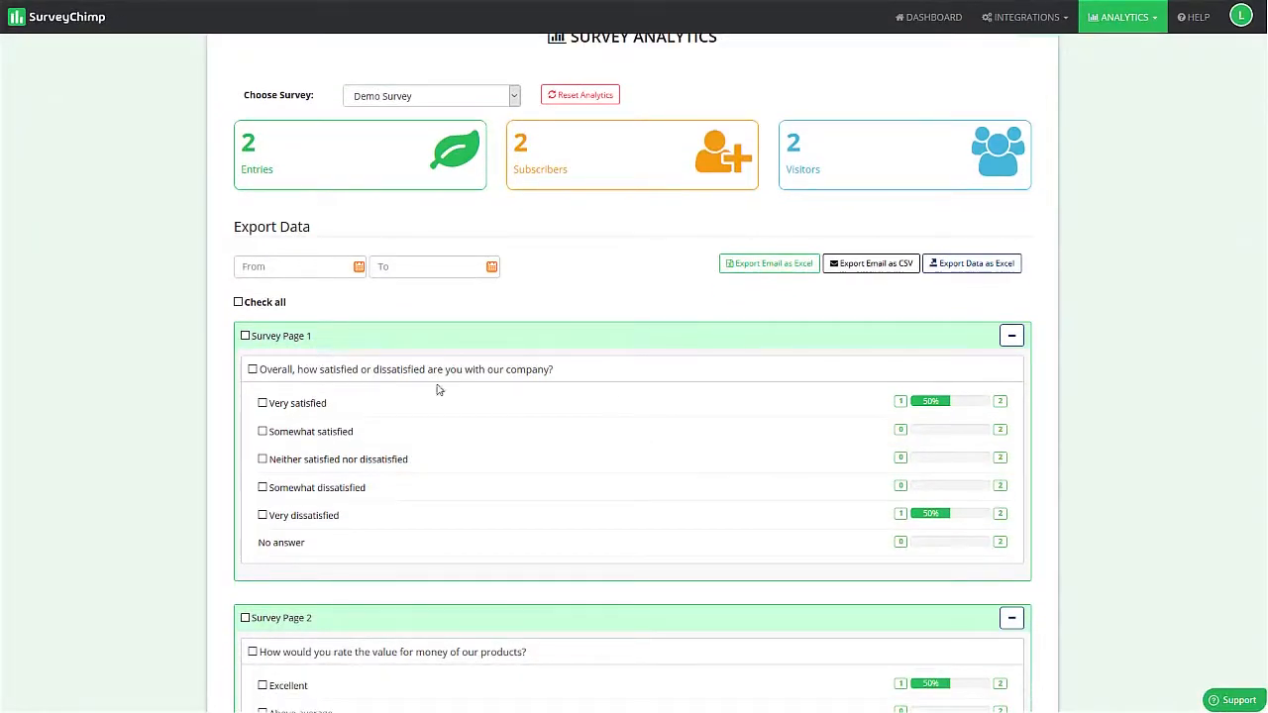
scroll(682, 400, "down", 2)
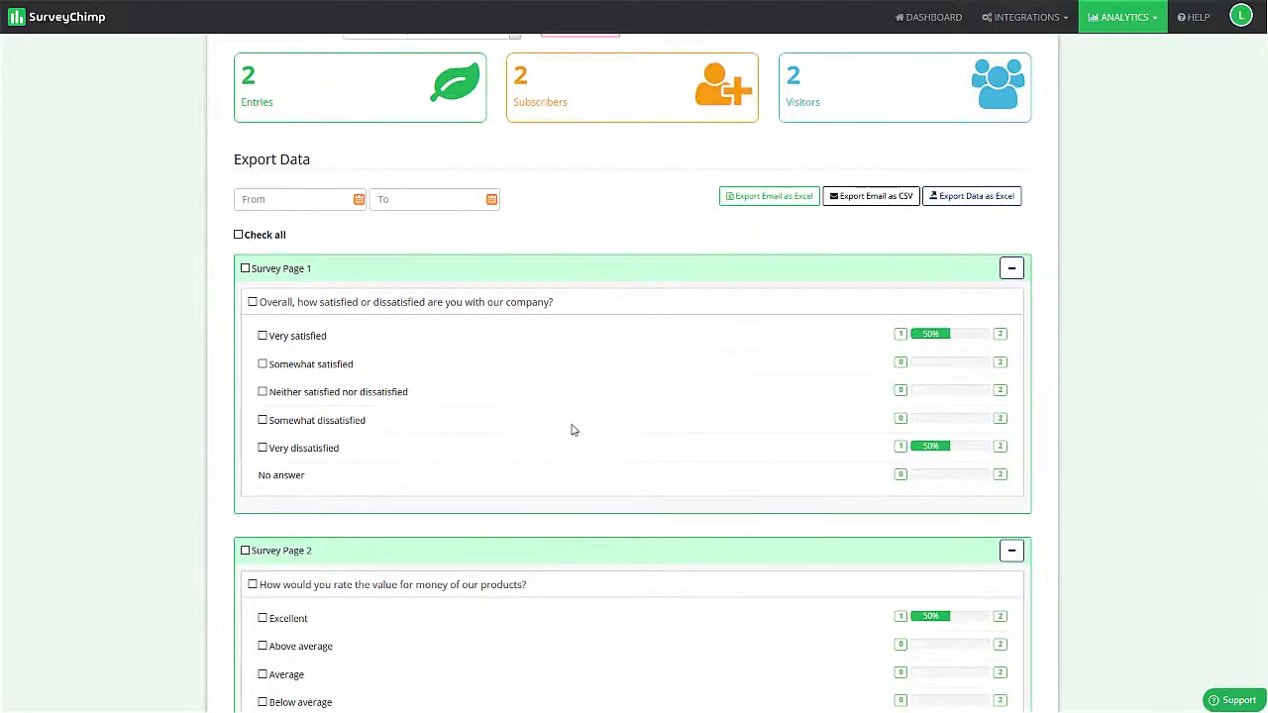
scroll(572, 429, "down", 4)
scroll(791, 449, "down", 6)
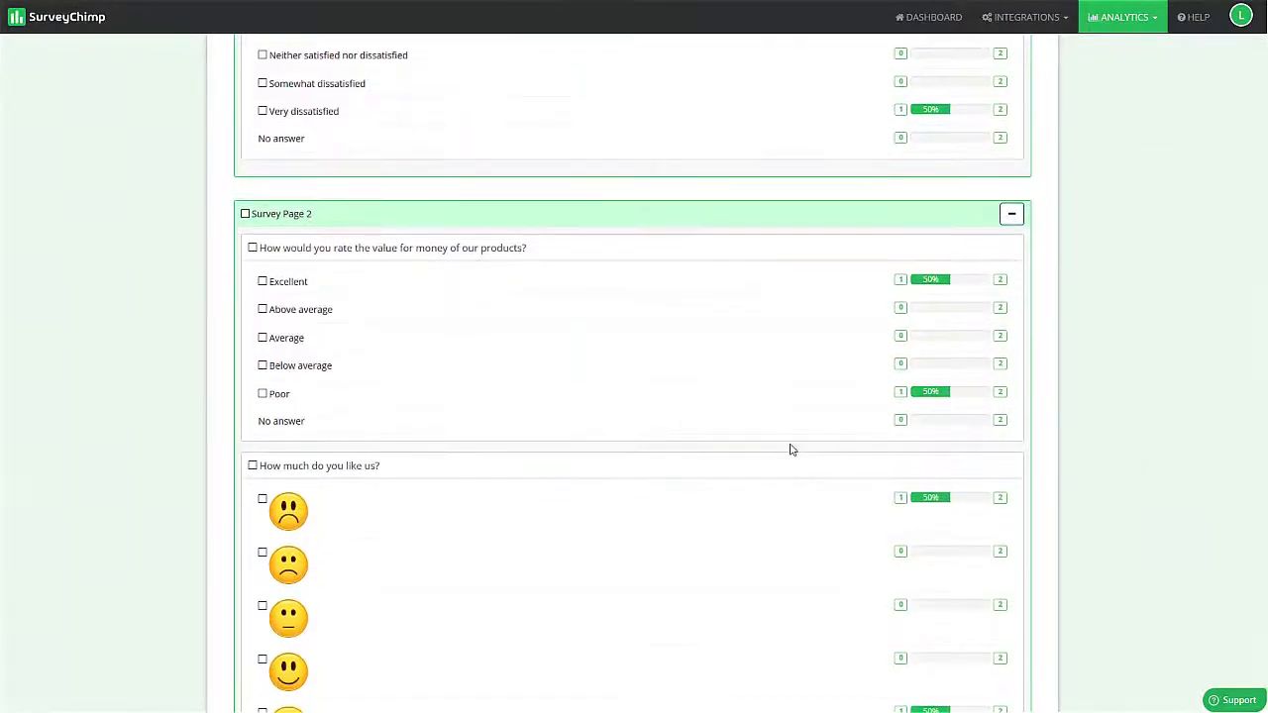
scroll(791, 450, "down", 10)
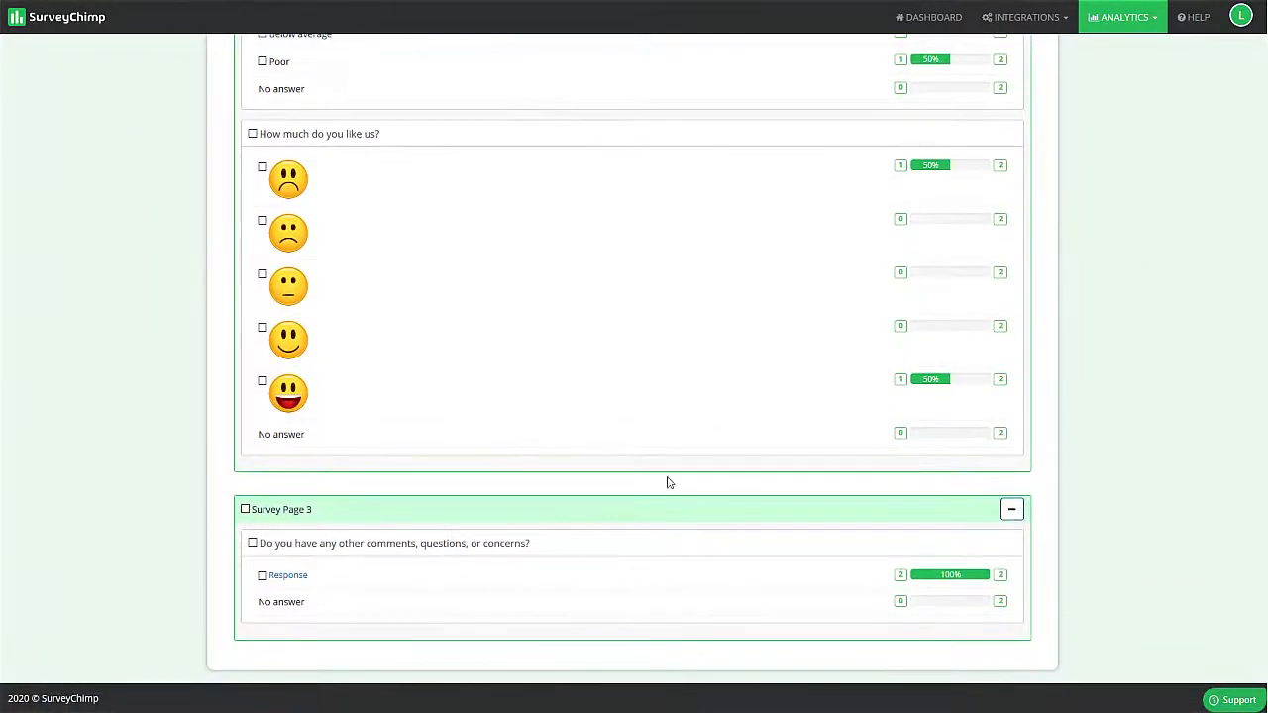
left_click(289, 577)
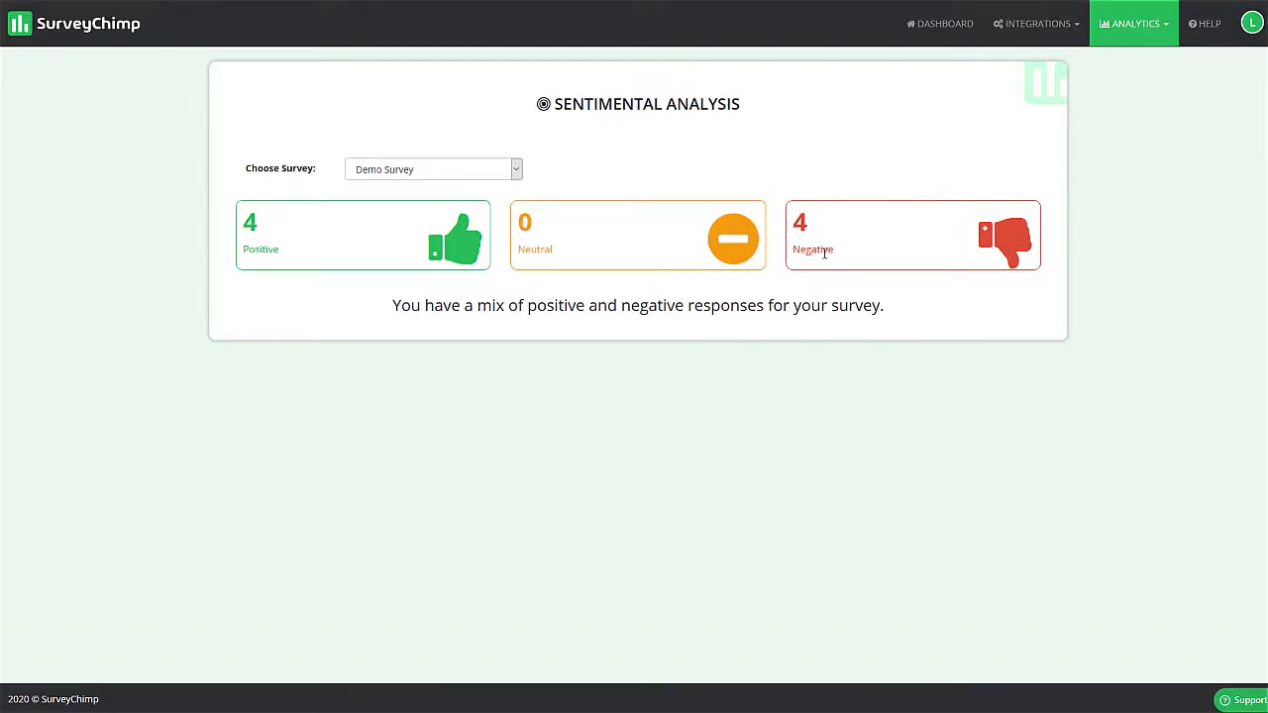
left_click_drag(825, 254, 815, 250)
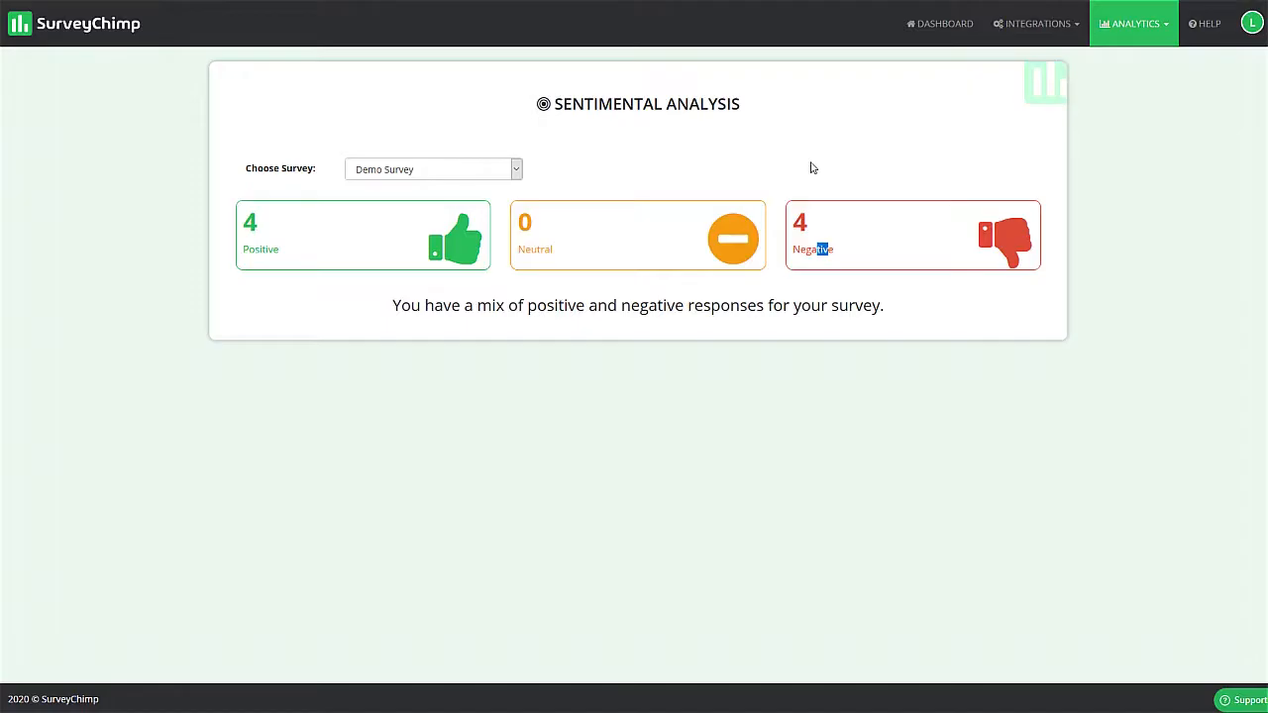